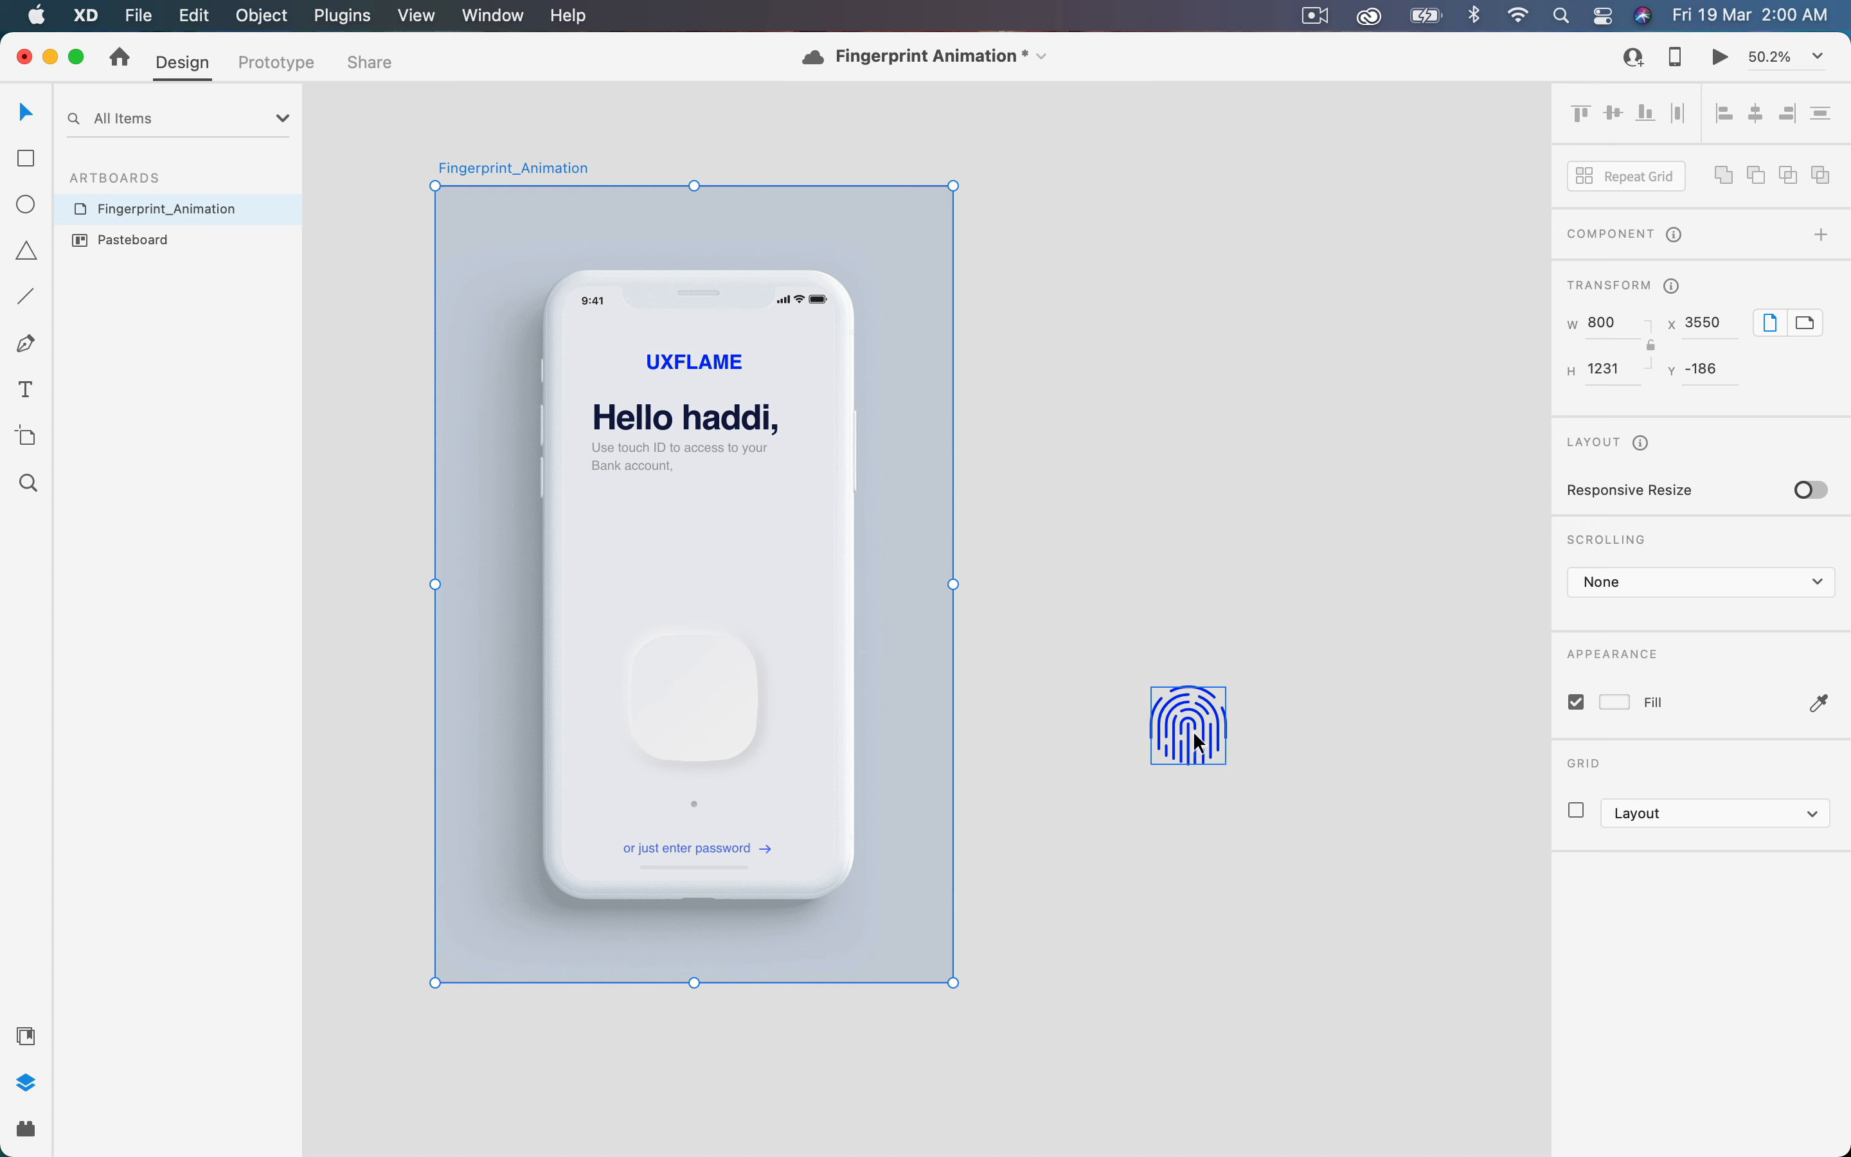
- Inspect the border size, dash and gap settings of the fingerprint icon beside the artboard
left_click(1198, 742)
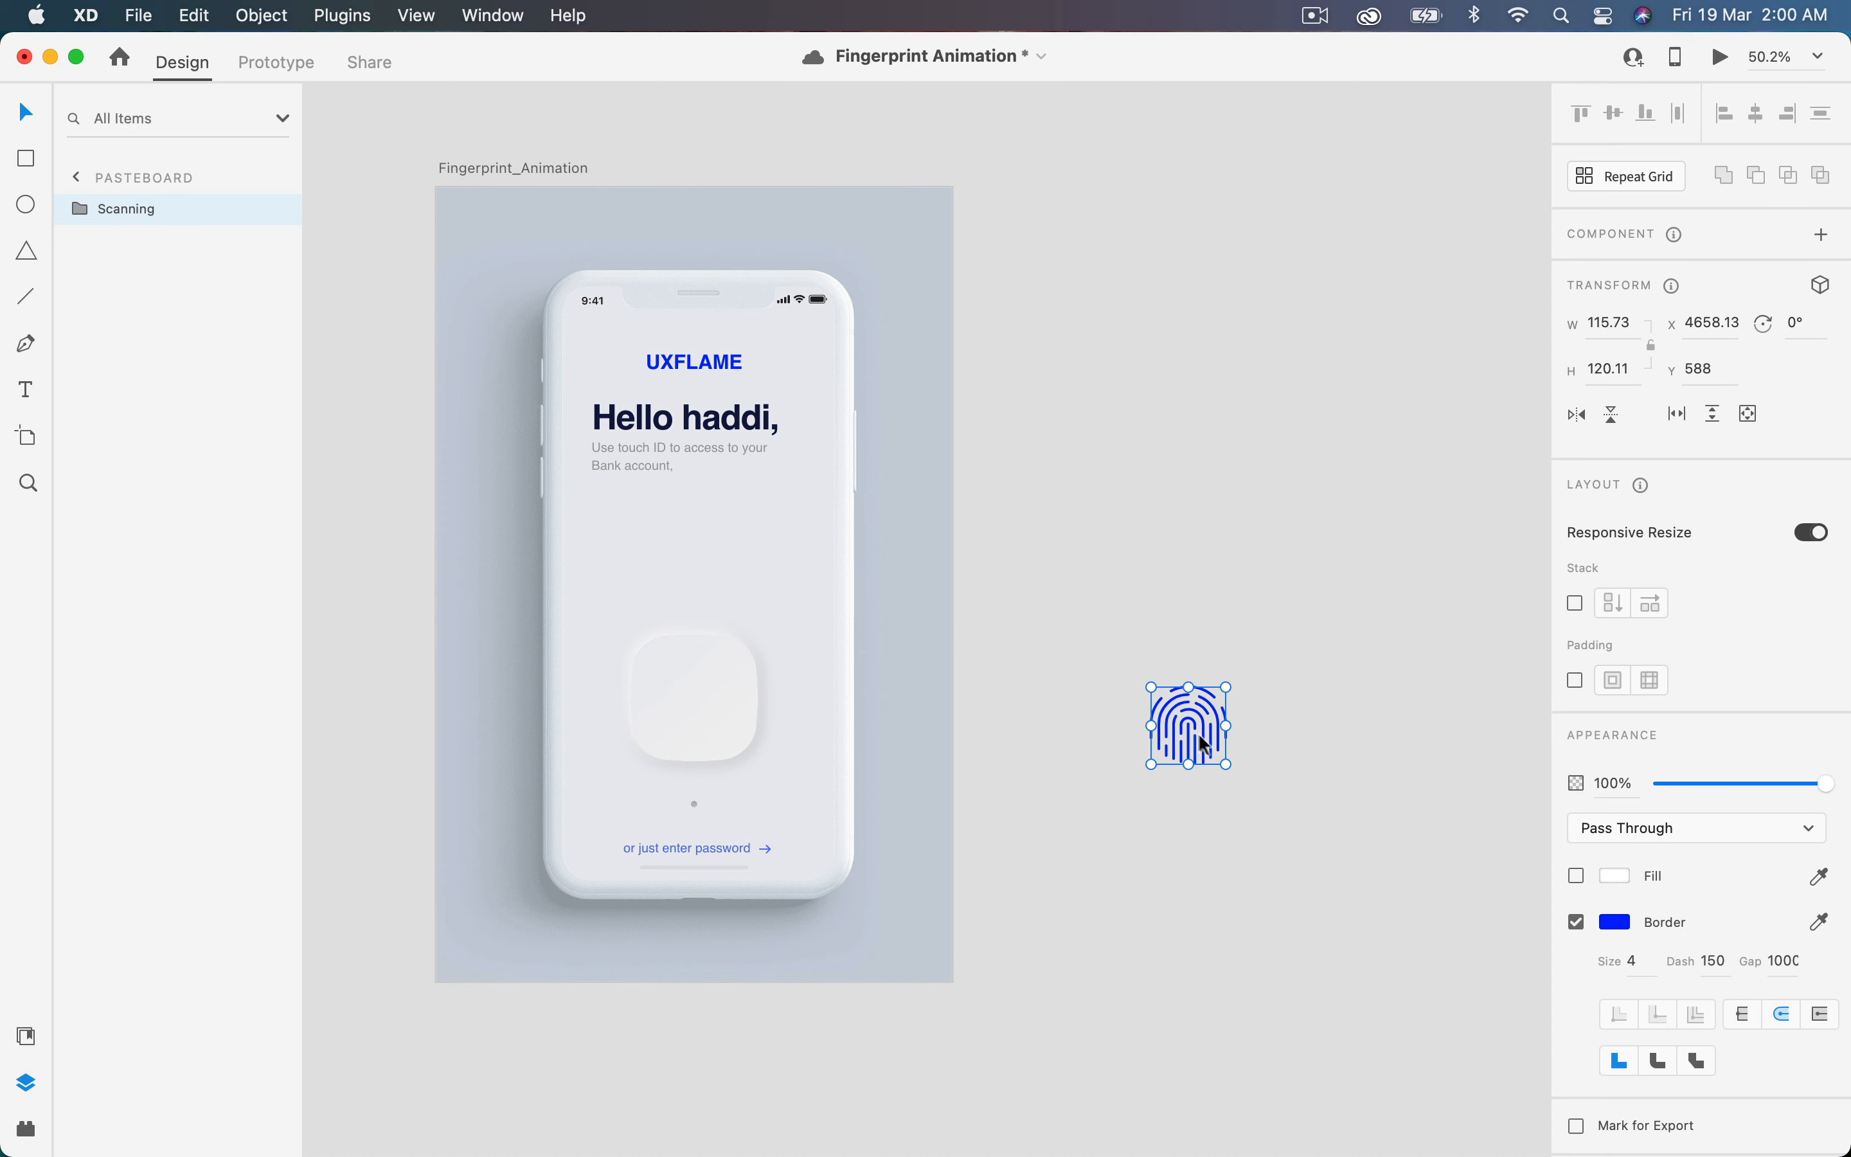
key("super+3")
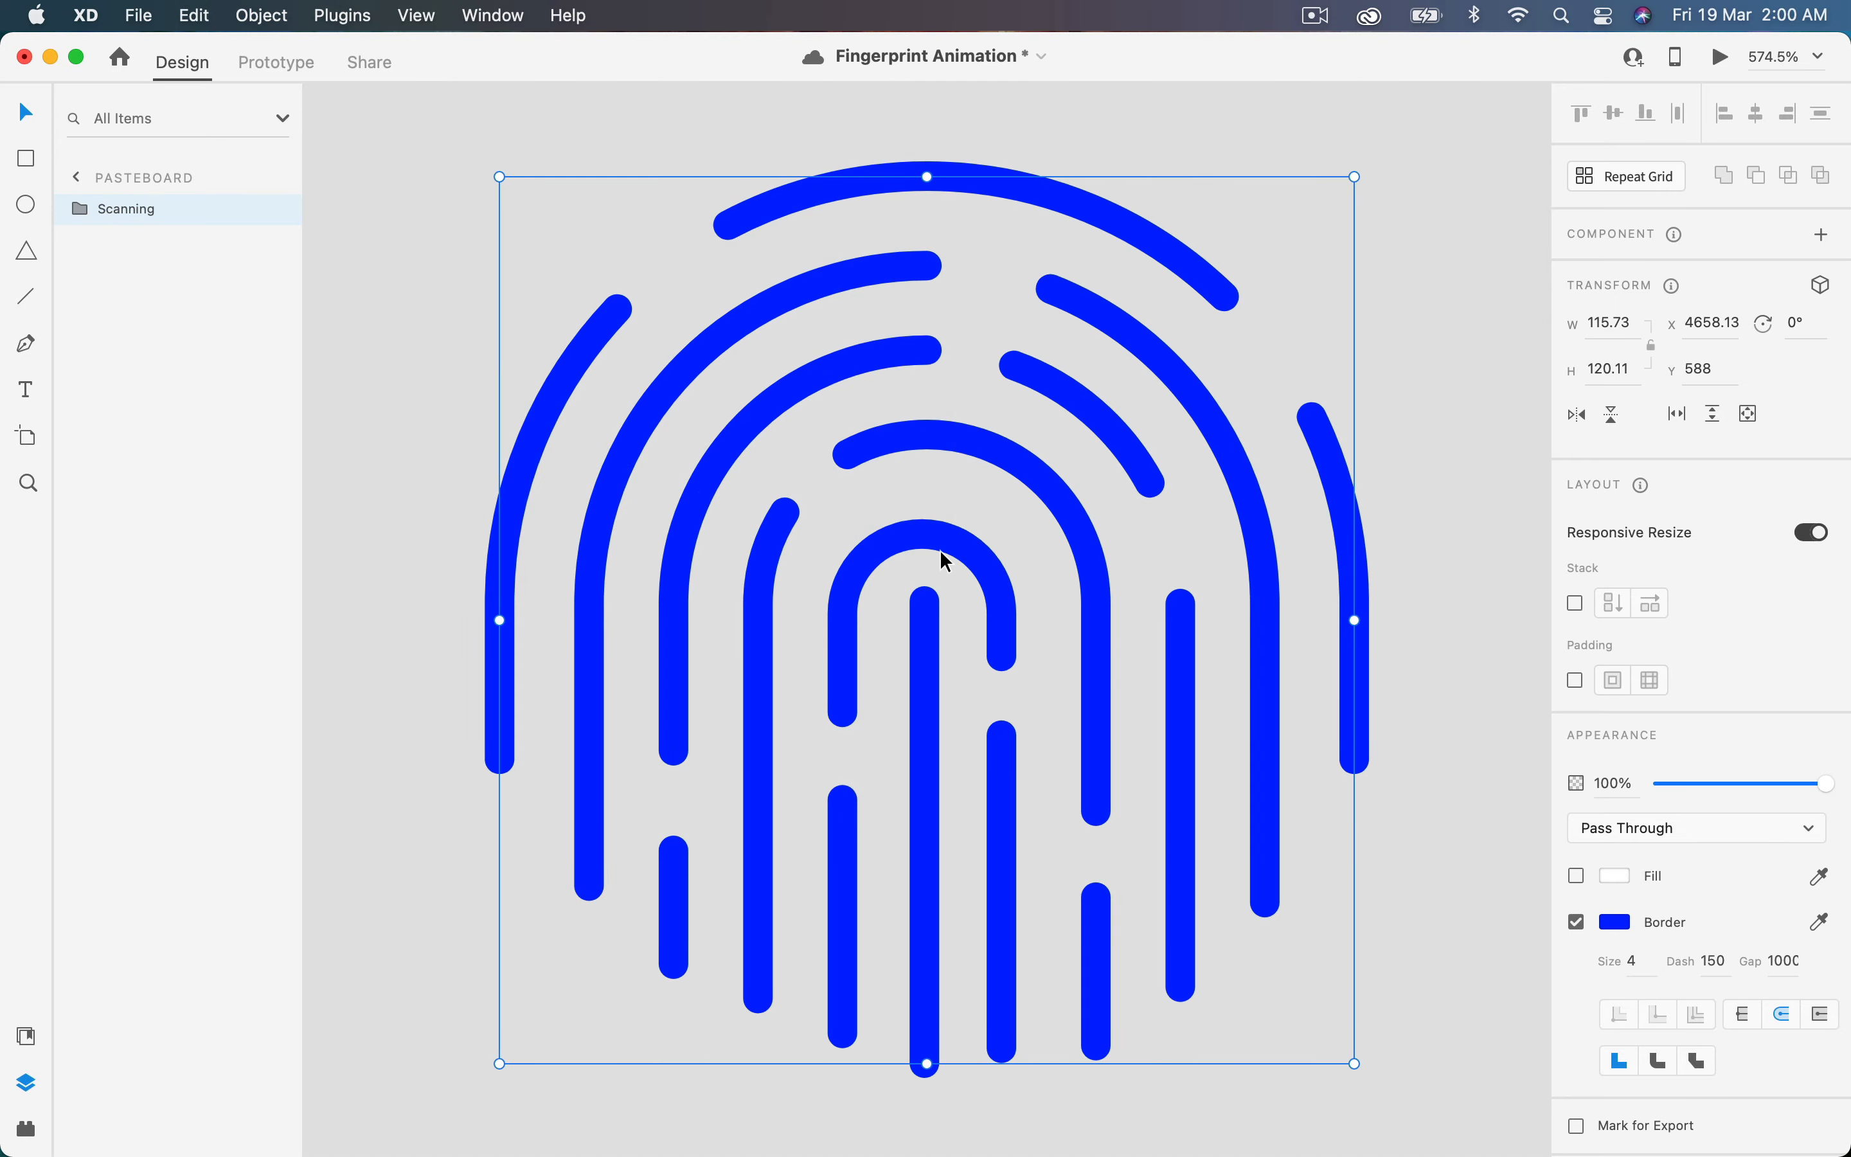
scroll(946, 561, "down", 5)
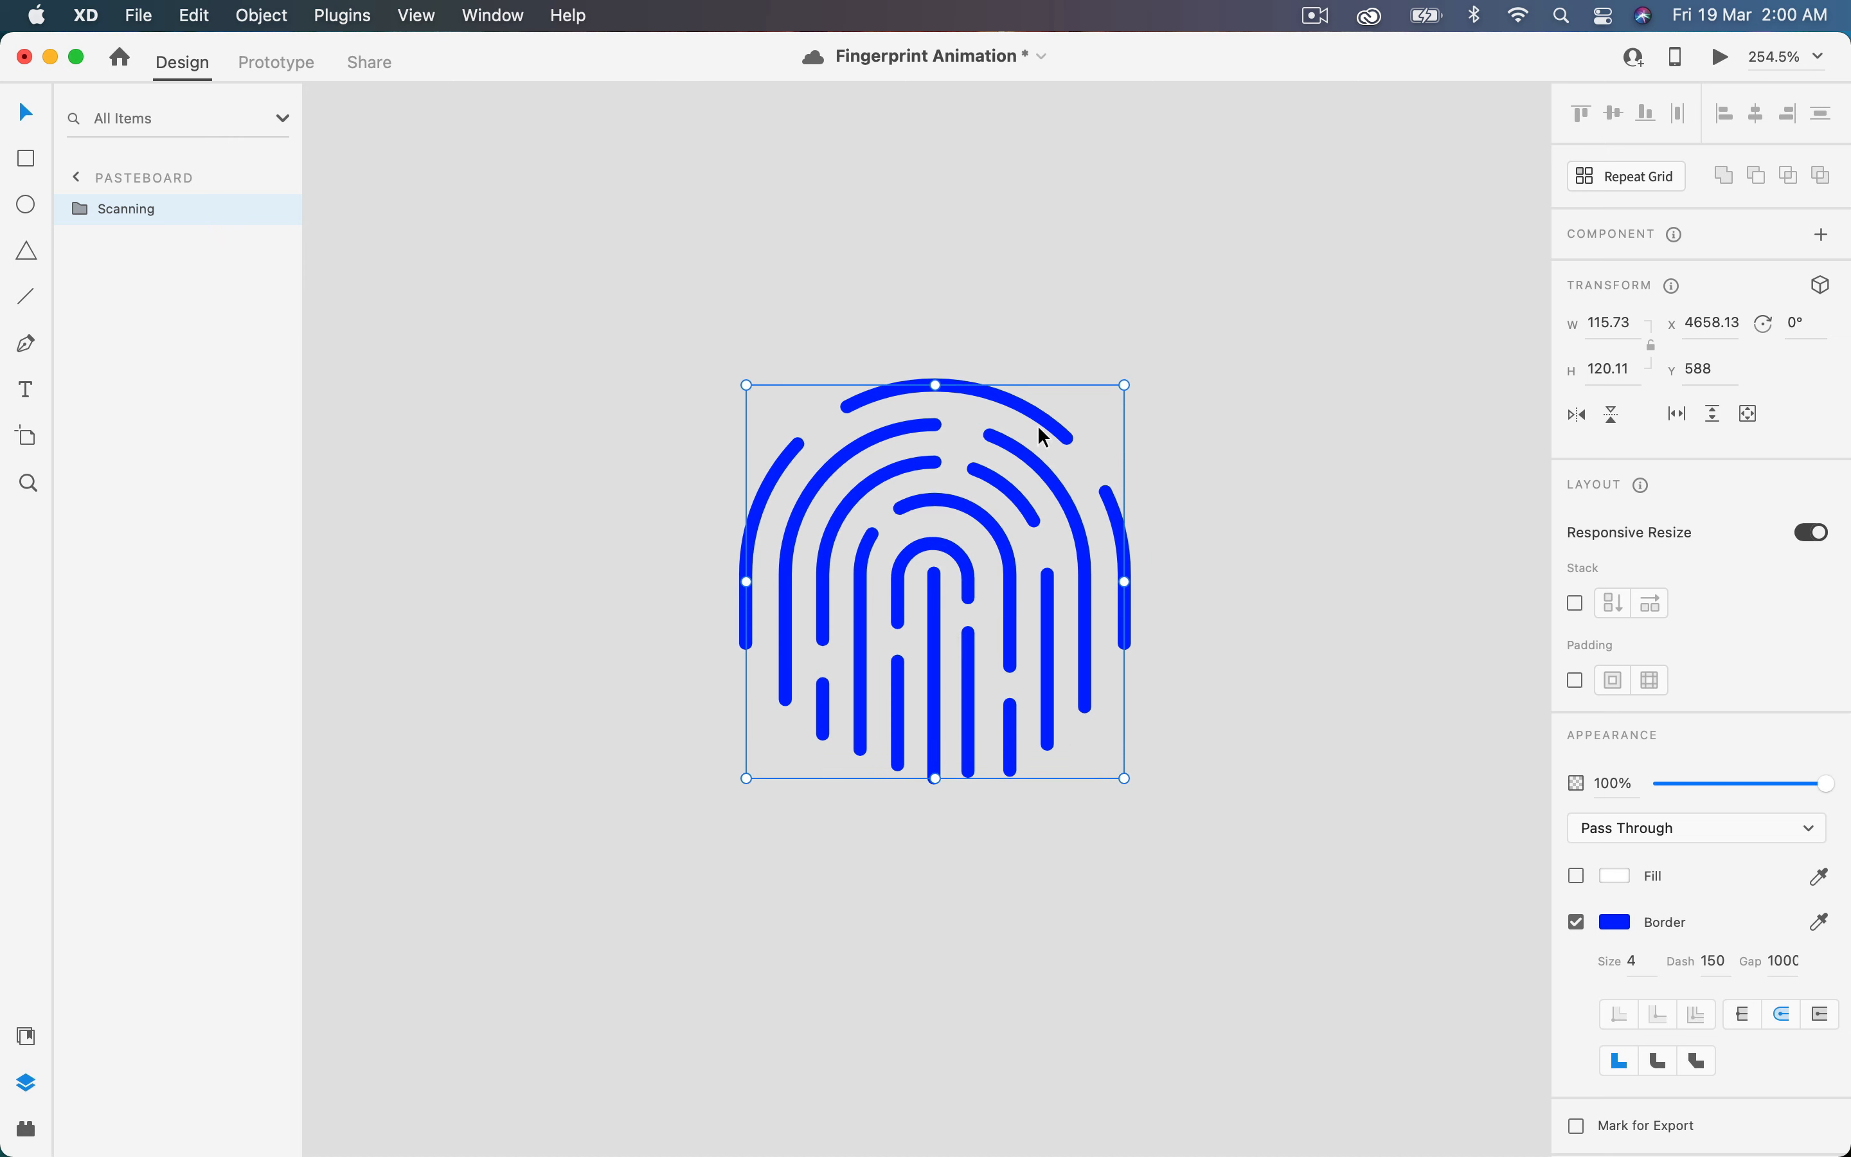
left_click(1632, 963)
left_click(1785, 961)
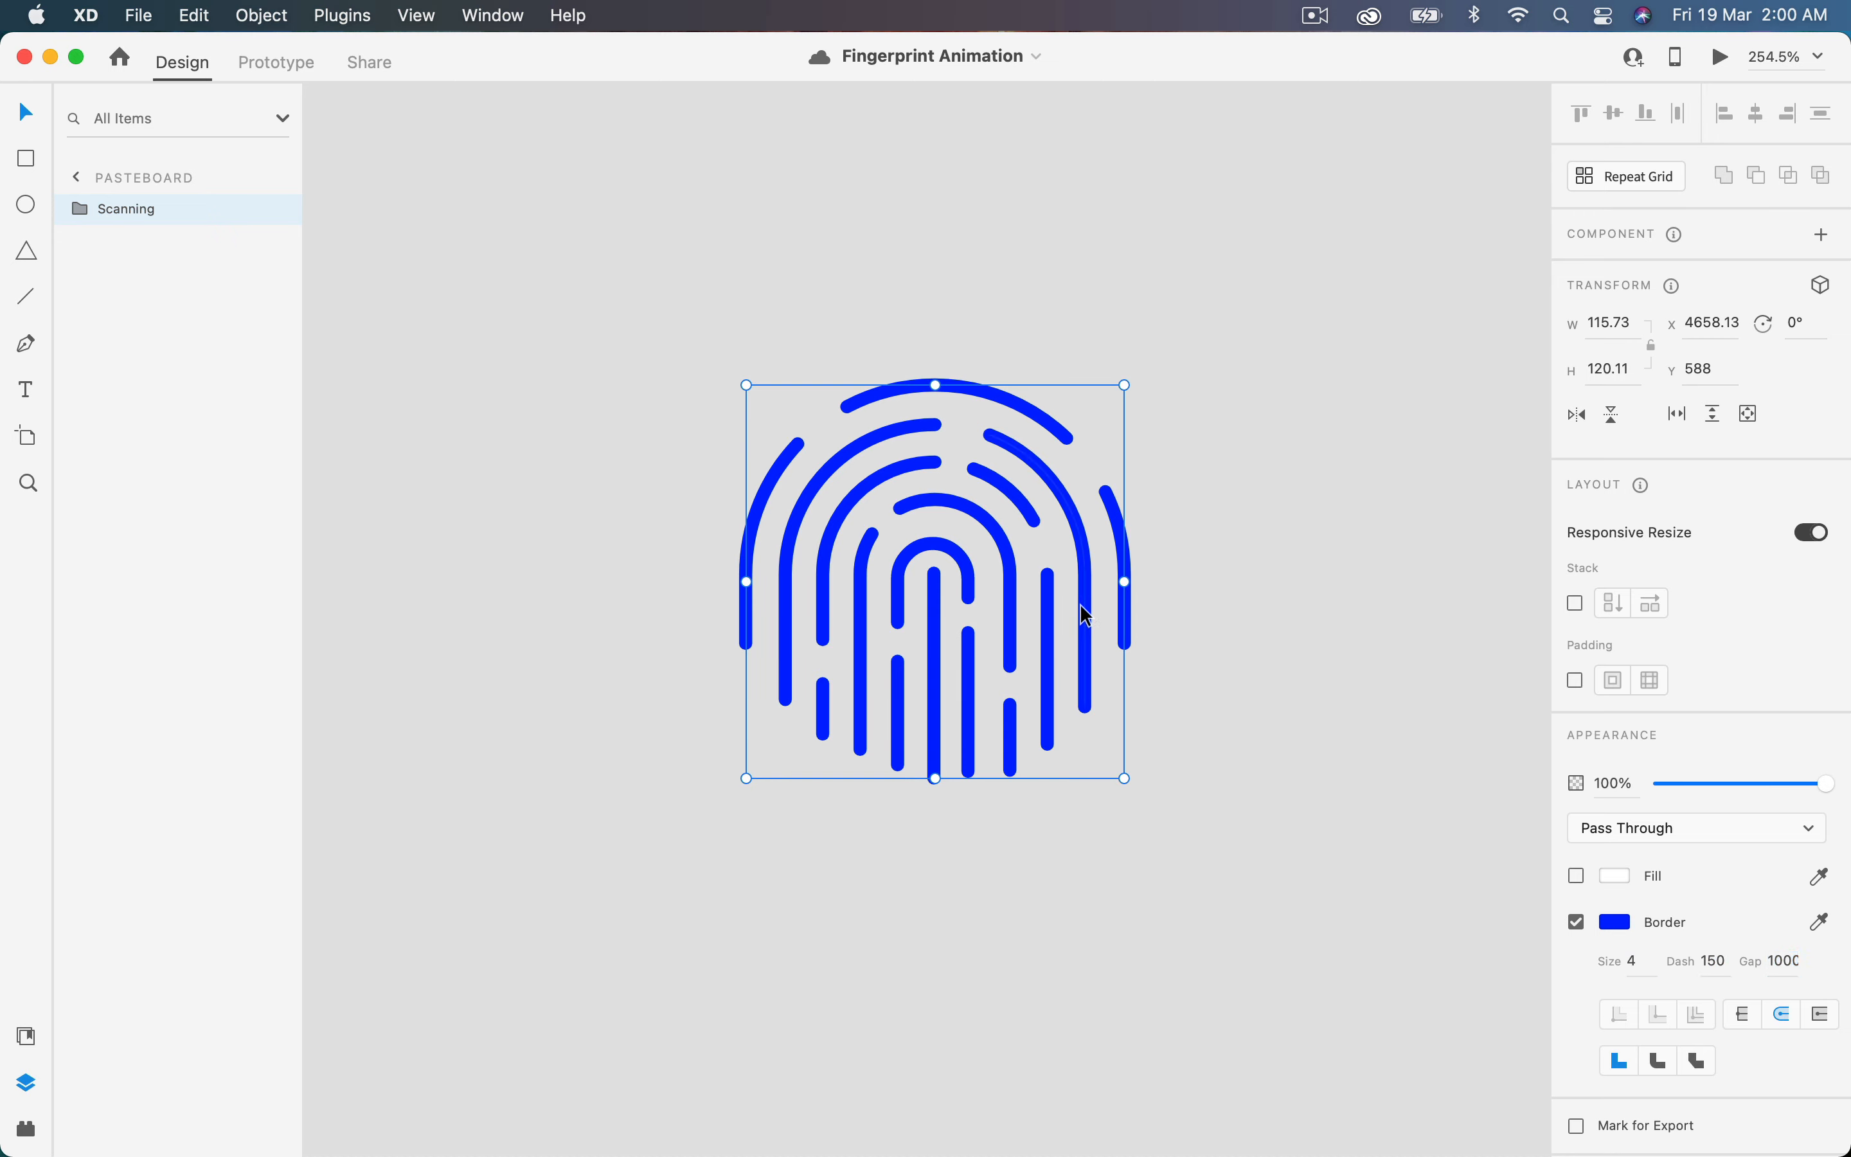
key("super+z")
key("super+z")
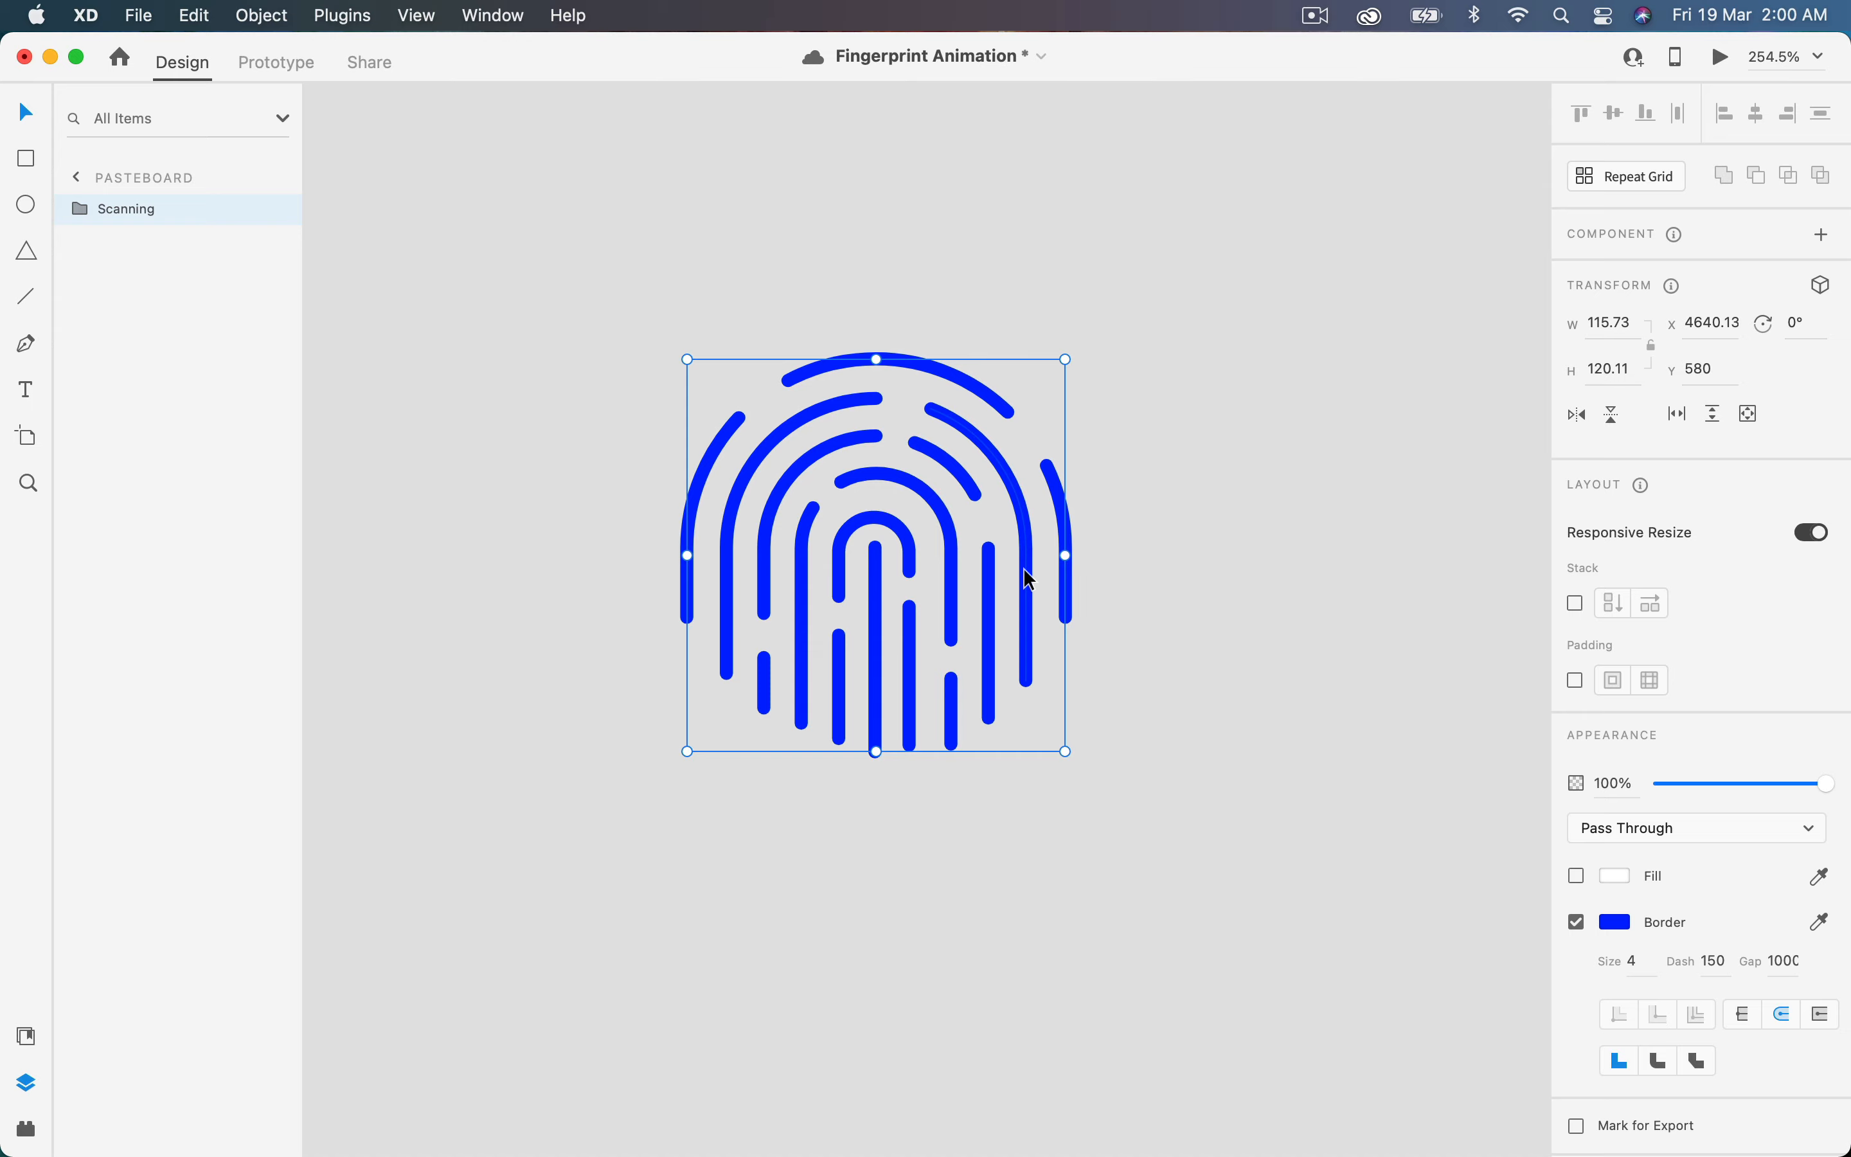
left_click_drag(1163, 498, 918, 591)
key("super+shift+z")
key("super+shift+z")
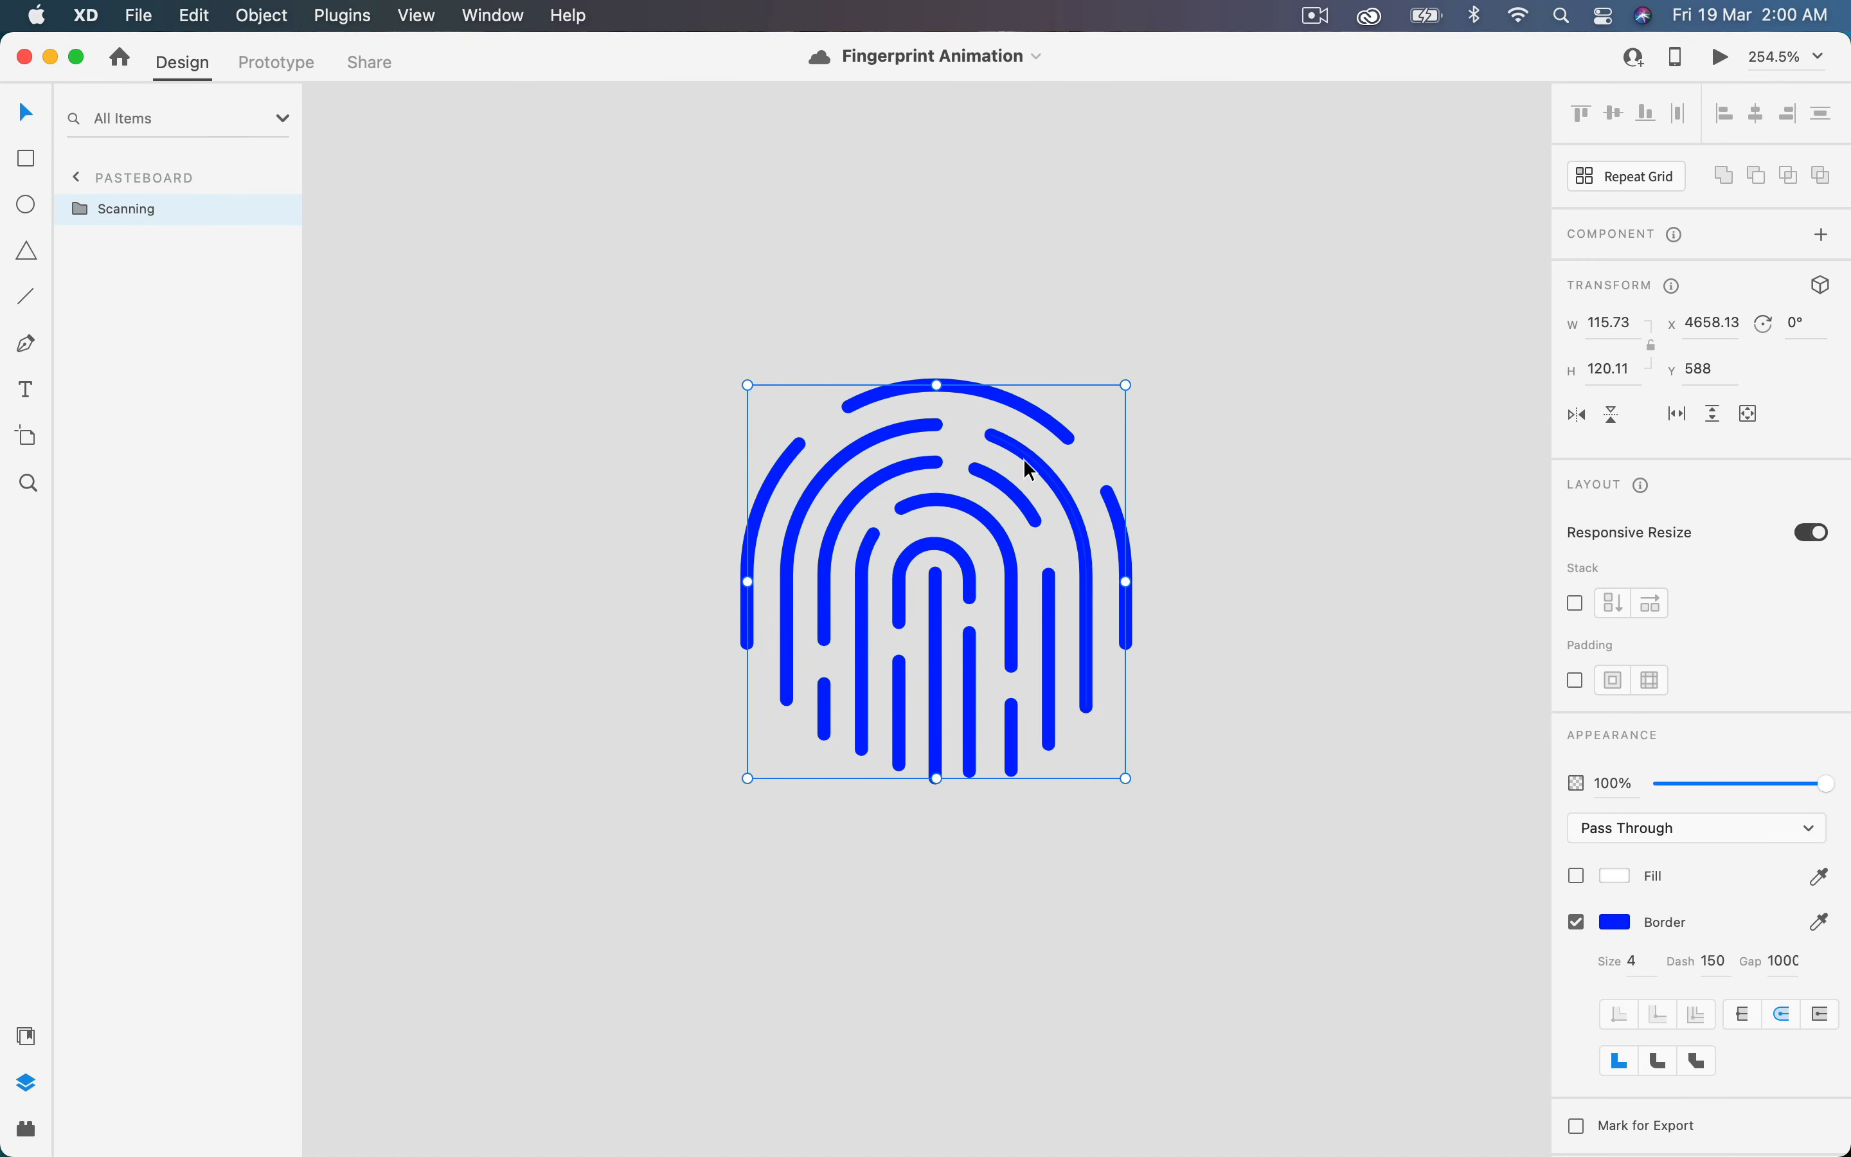
- Duplicate the fingerprint group in place and move the two copies apart side by side
right_click(1031, 458)
left_click(1099, 503)
right_click(1046, 463)
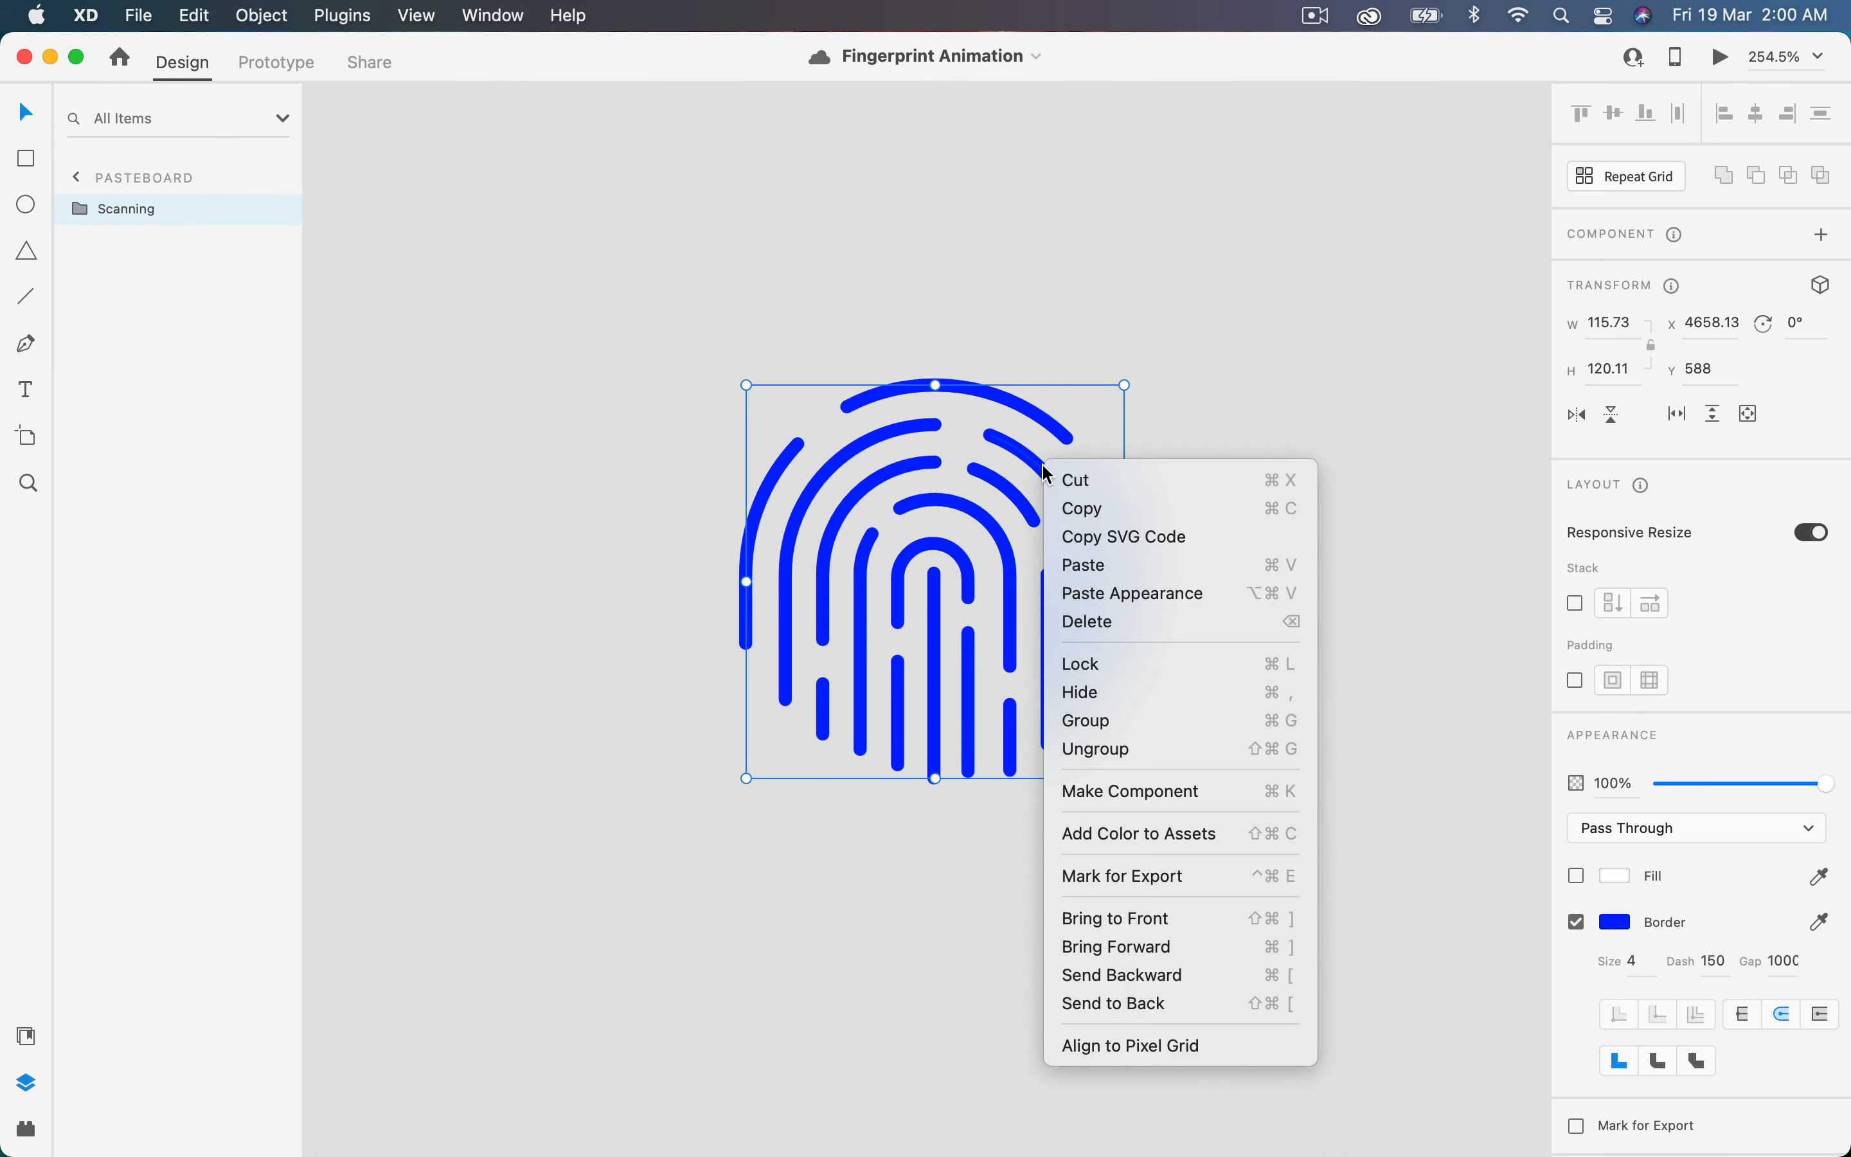
left_click(1085, 568)
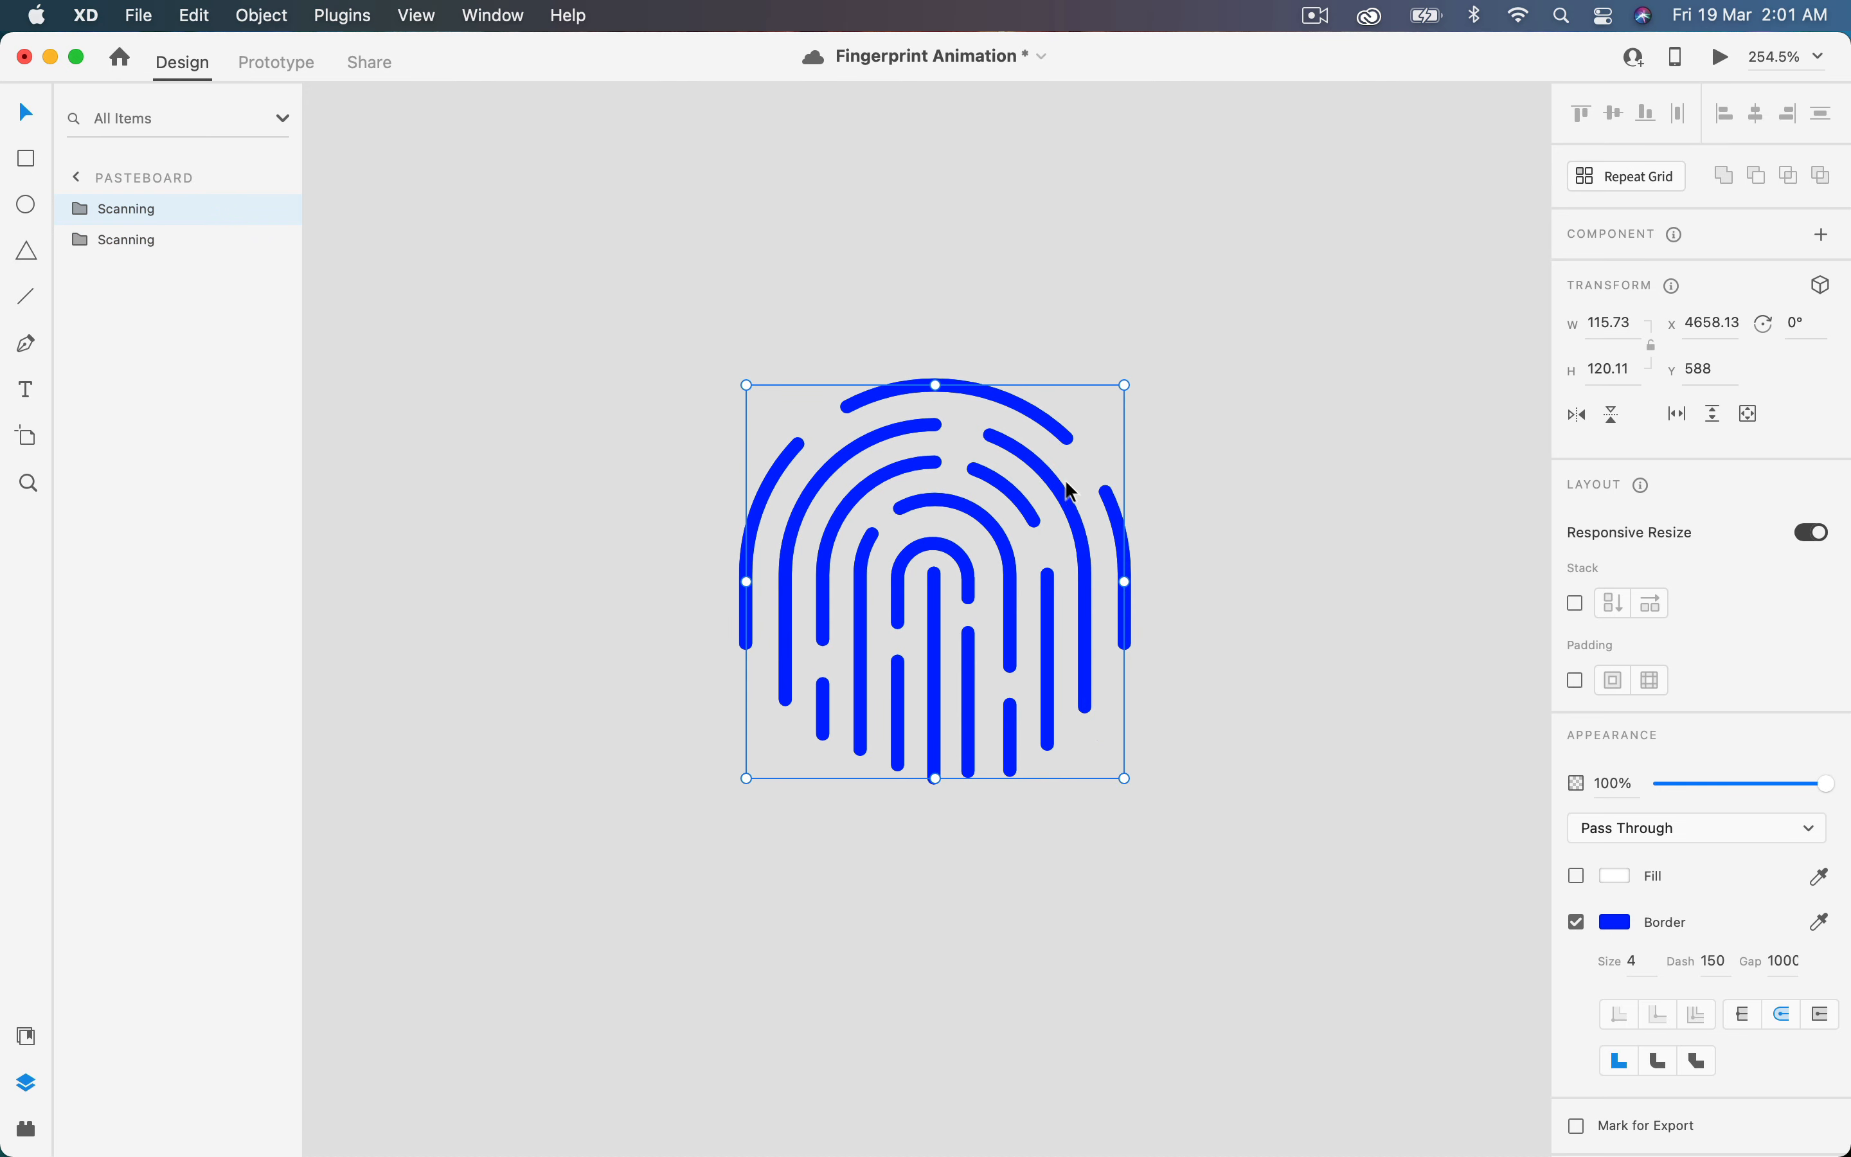
left_click_drag(1079, 489, 1172, 490)
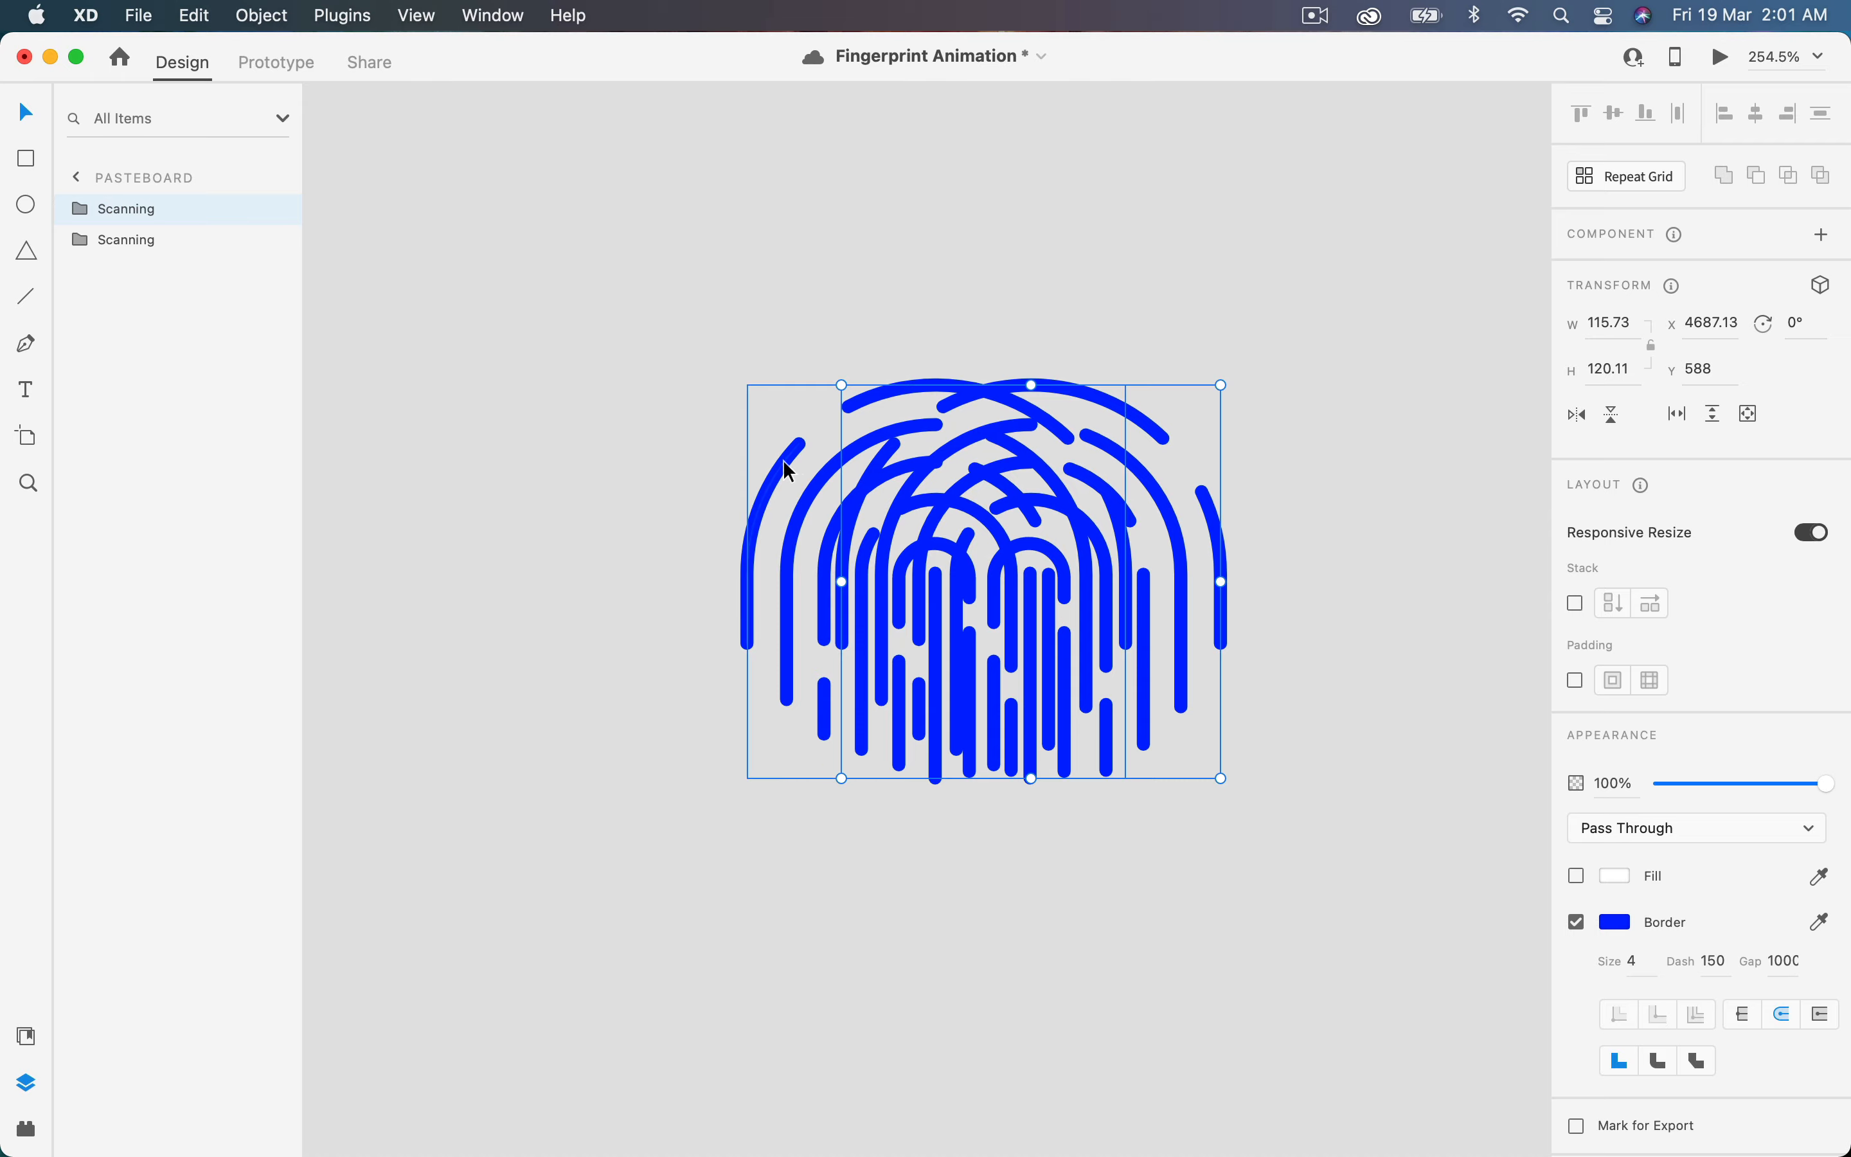
left_click_drag(789, 470, 496, 471)
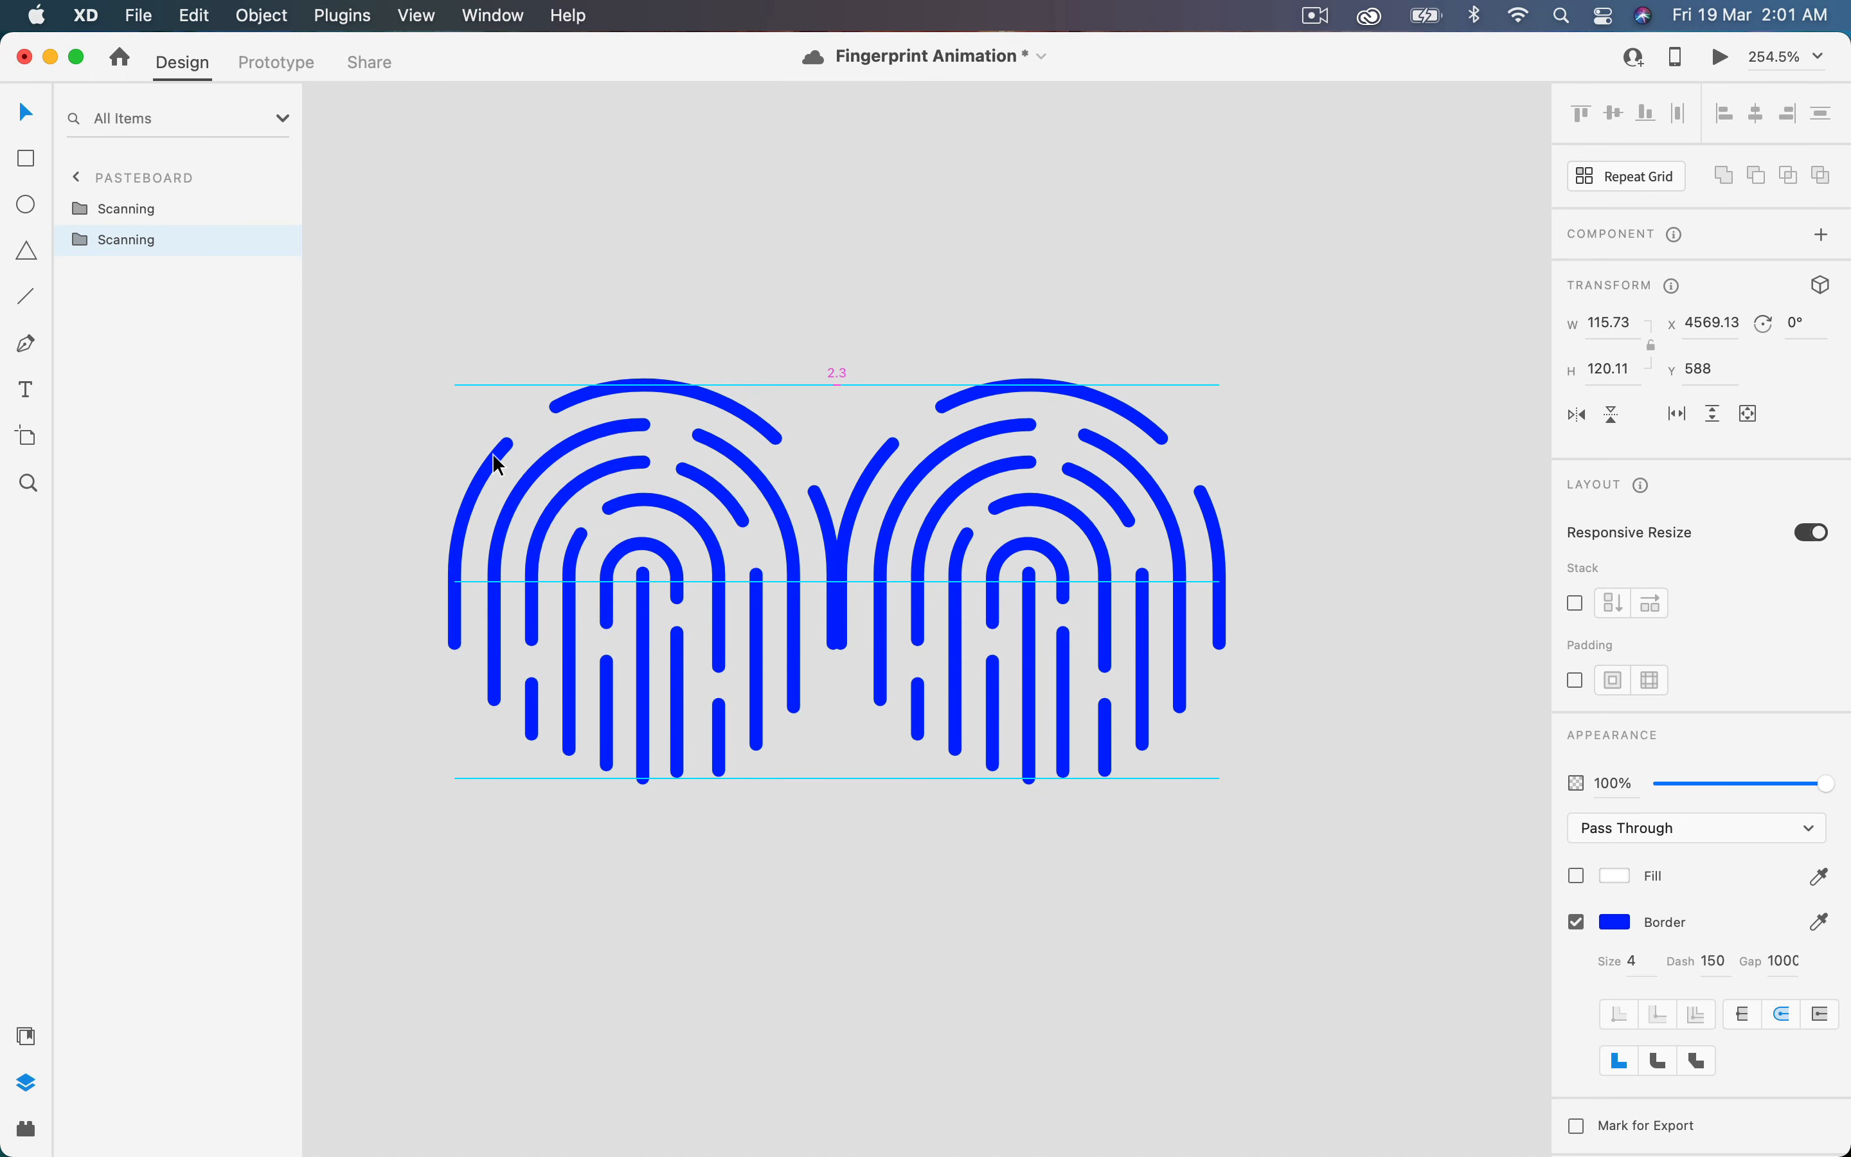
- Recolour the original fingerprint's border with the saved light blue swatch and stack the dark blue copy exactly over it
left_click(1611, 923)
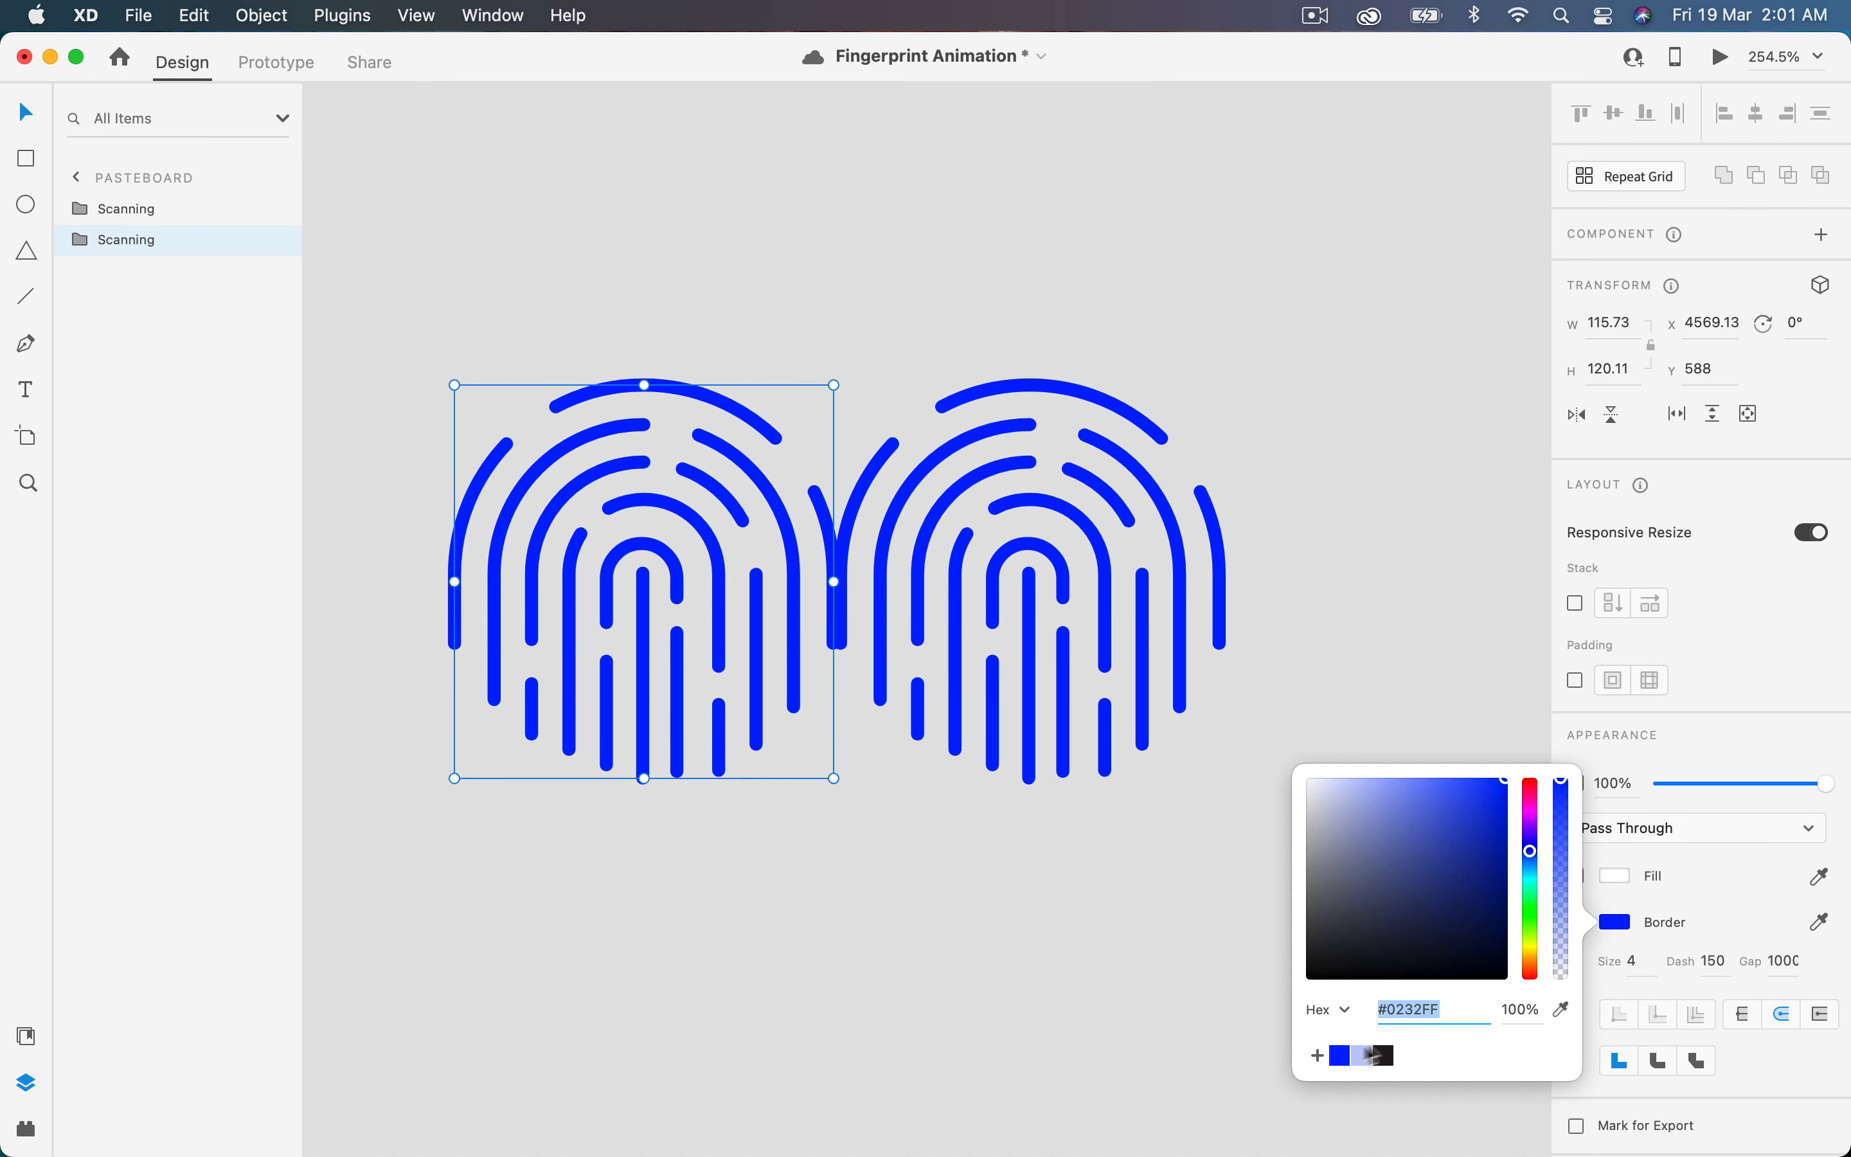
left_click(1361, 1052)
left_click(912, 849)
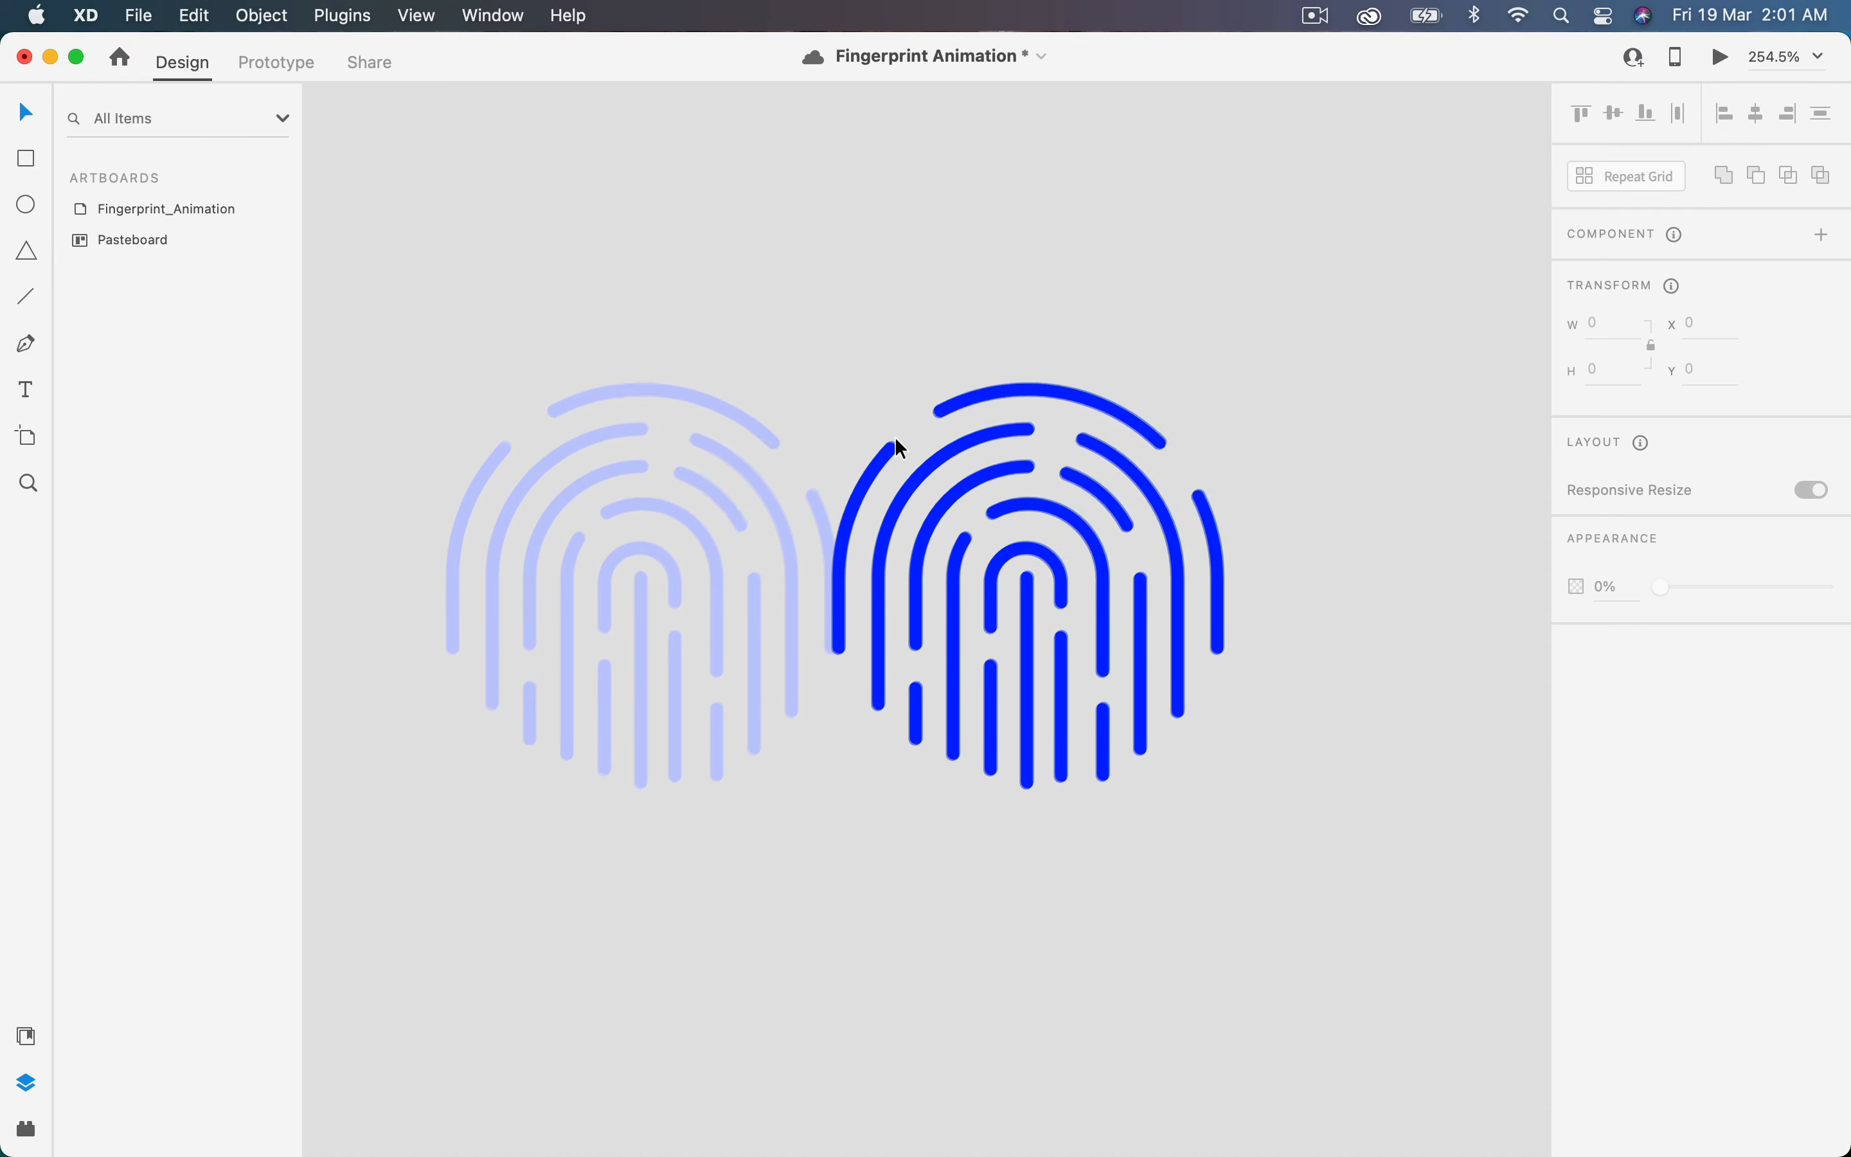
left_click_drag(880, 459, 499, 458)
- Move both stacked fingerprints together onto the centre of the rounded button in the phone mockup
left_click_drag(959, 356, 797, 687)
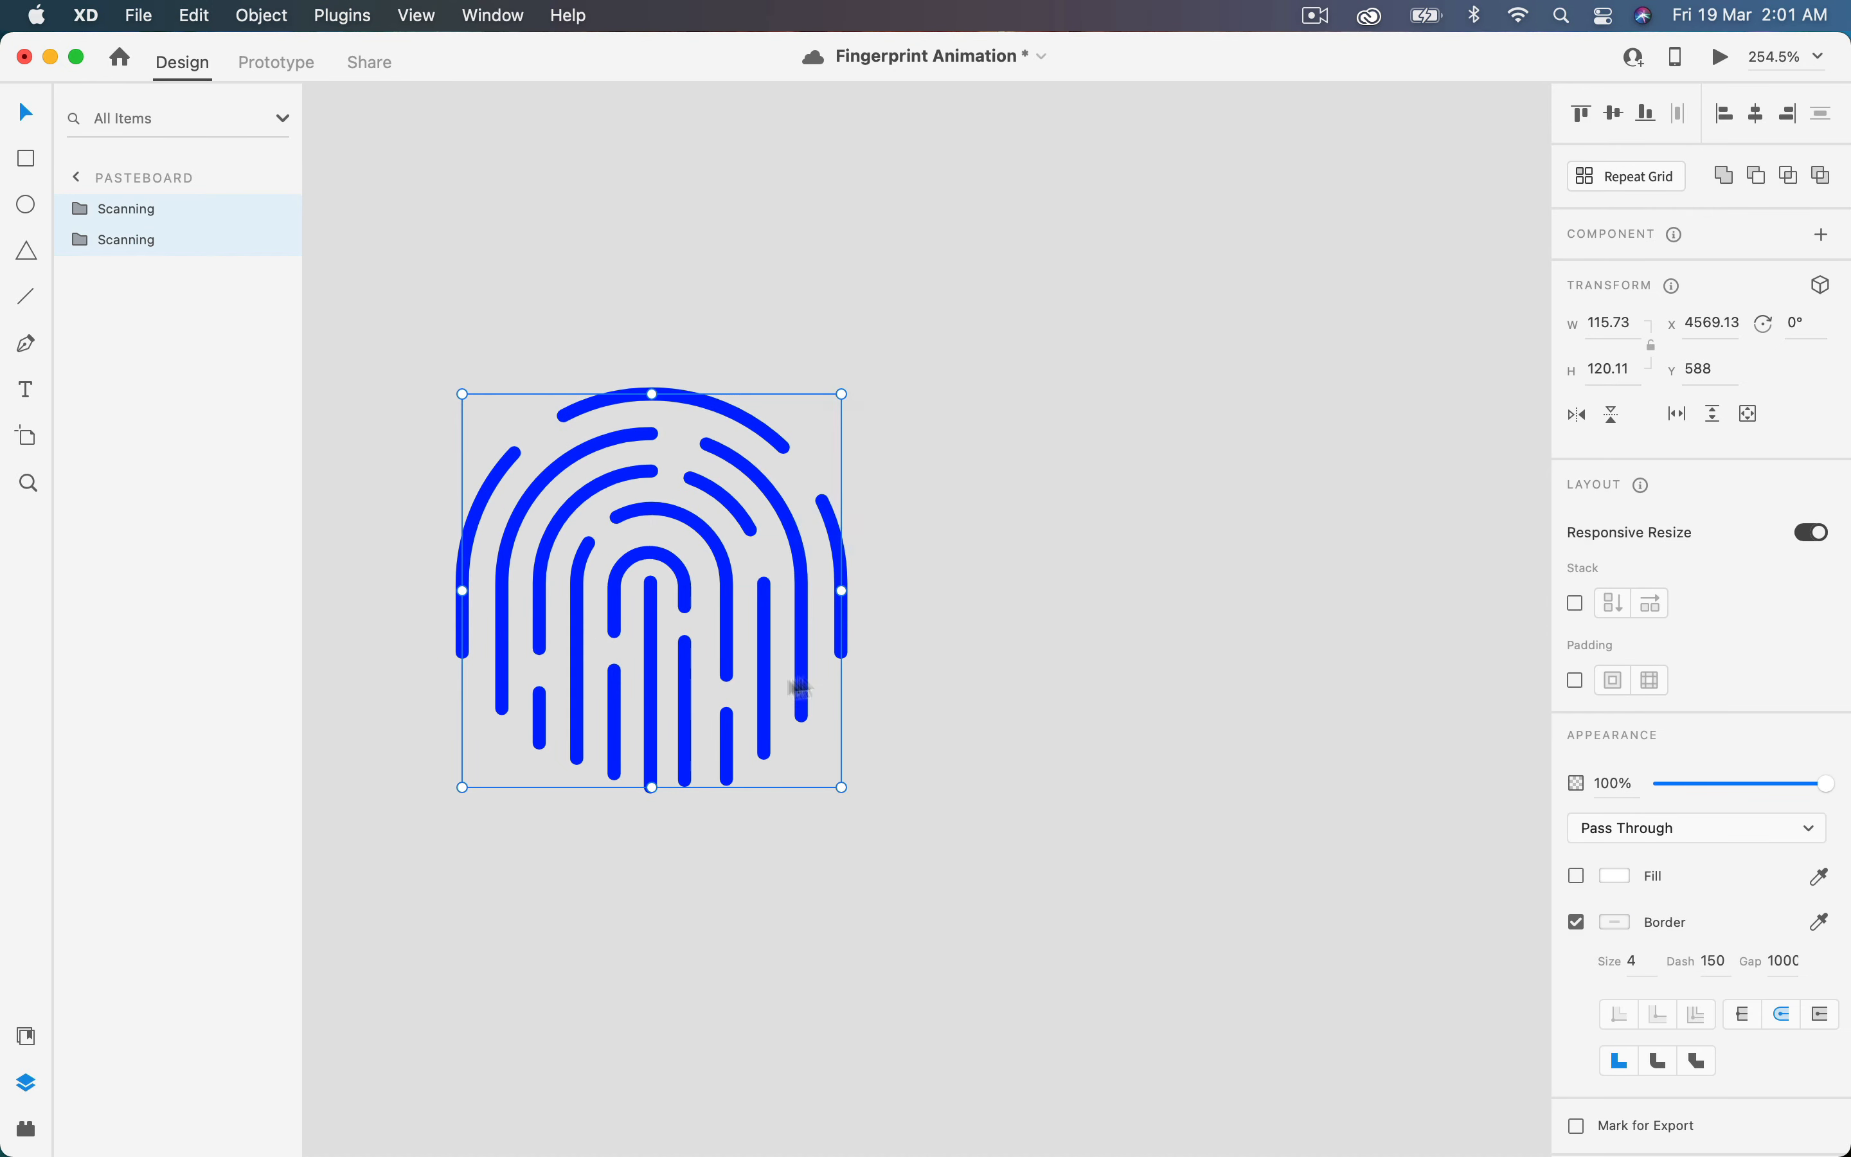
scroll(930, 654, "left", 3)
scroll(931, 654, "down", 5)
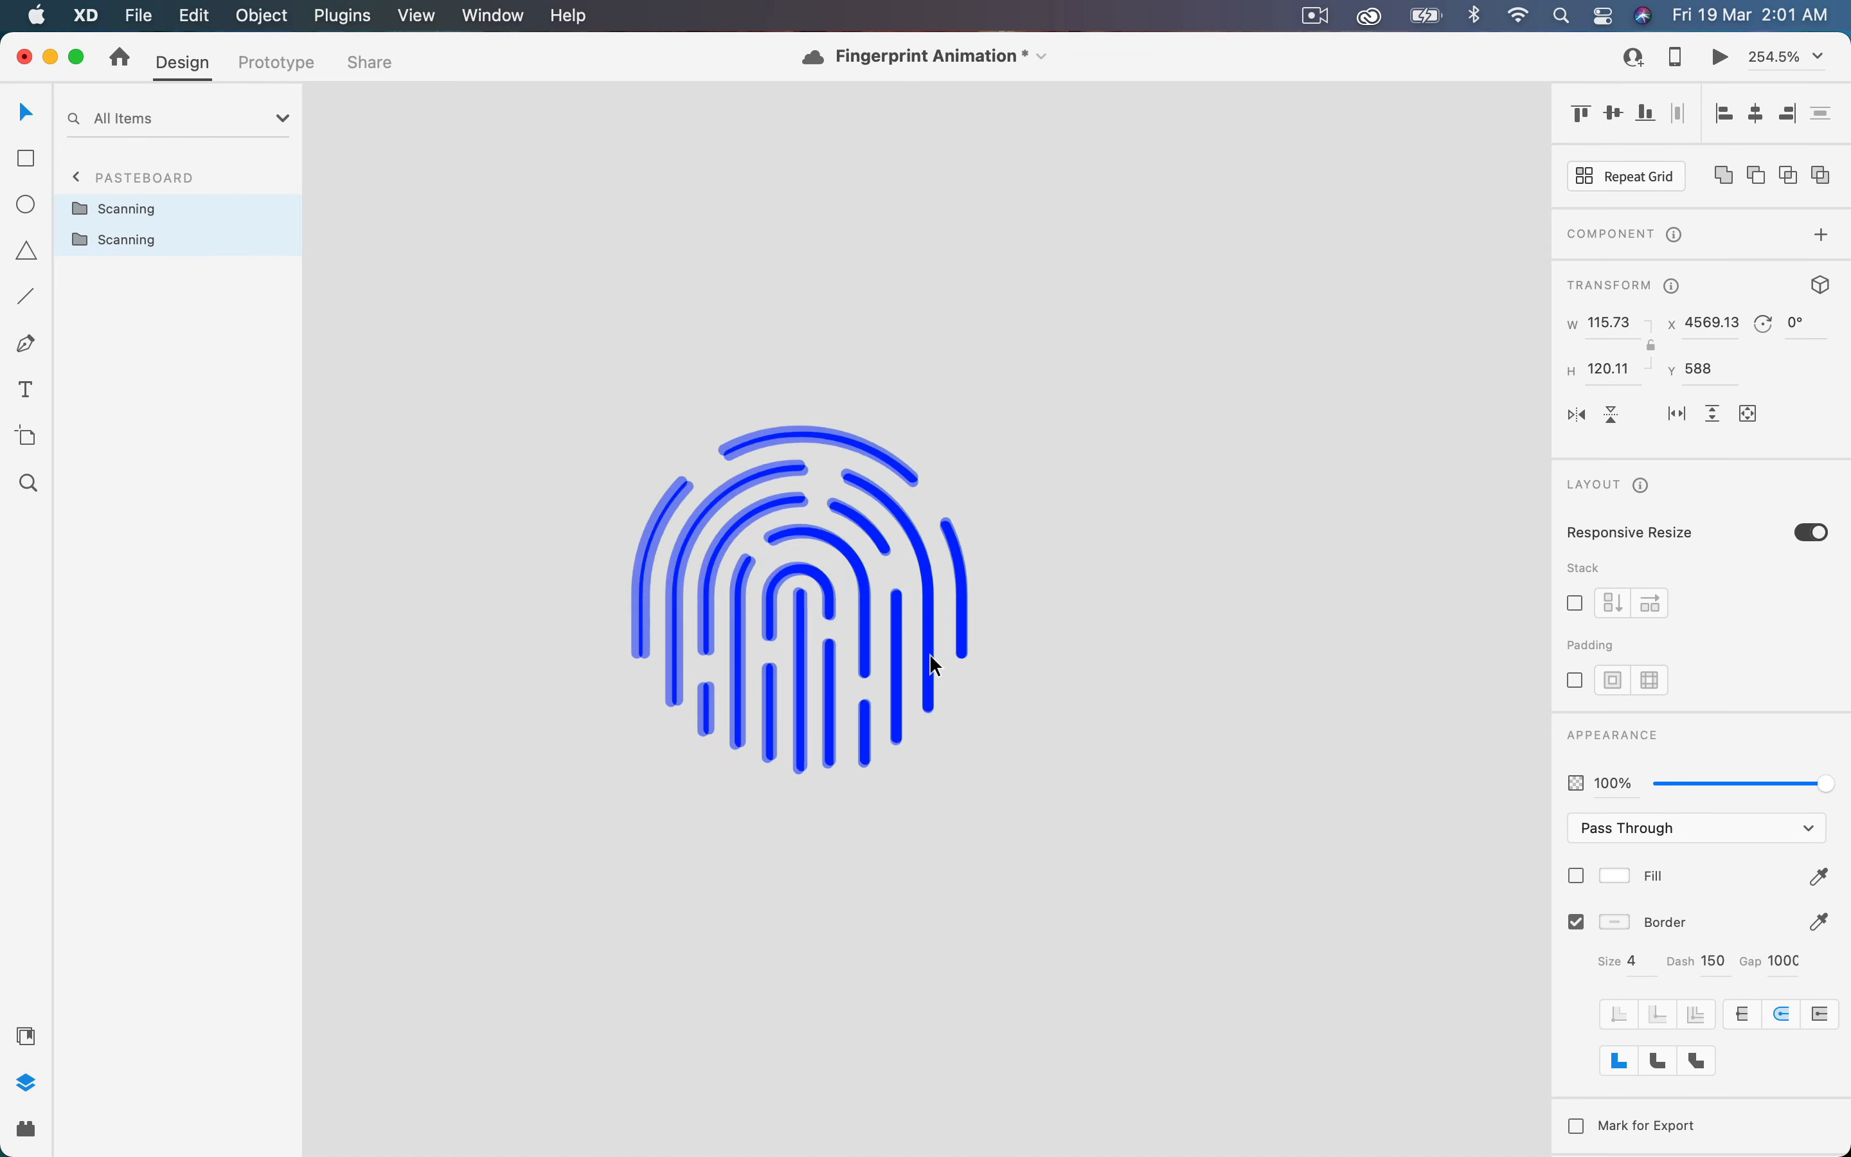
scroll(931, 654, "down", 5)
scroll(997, 554, "left", 3)
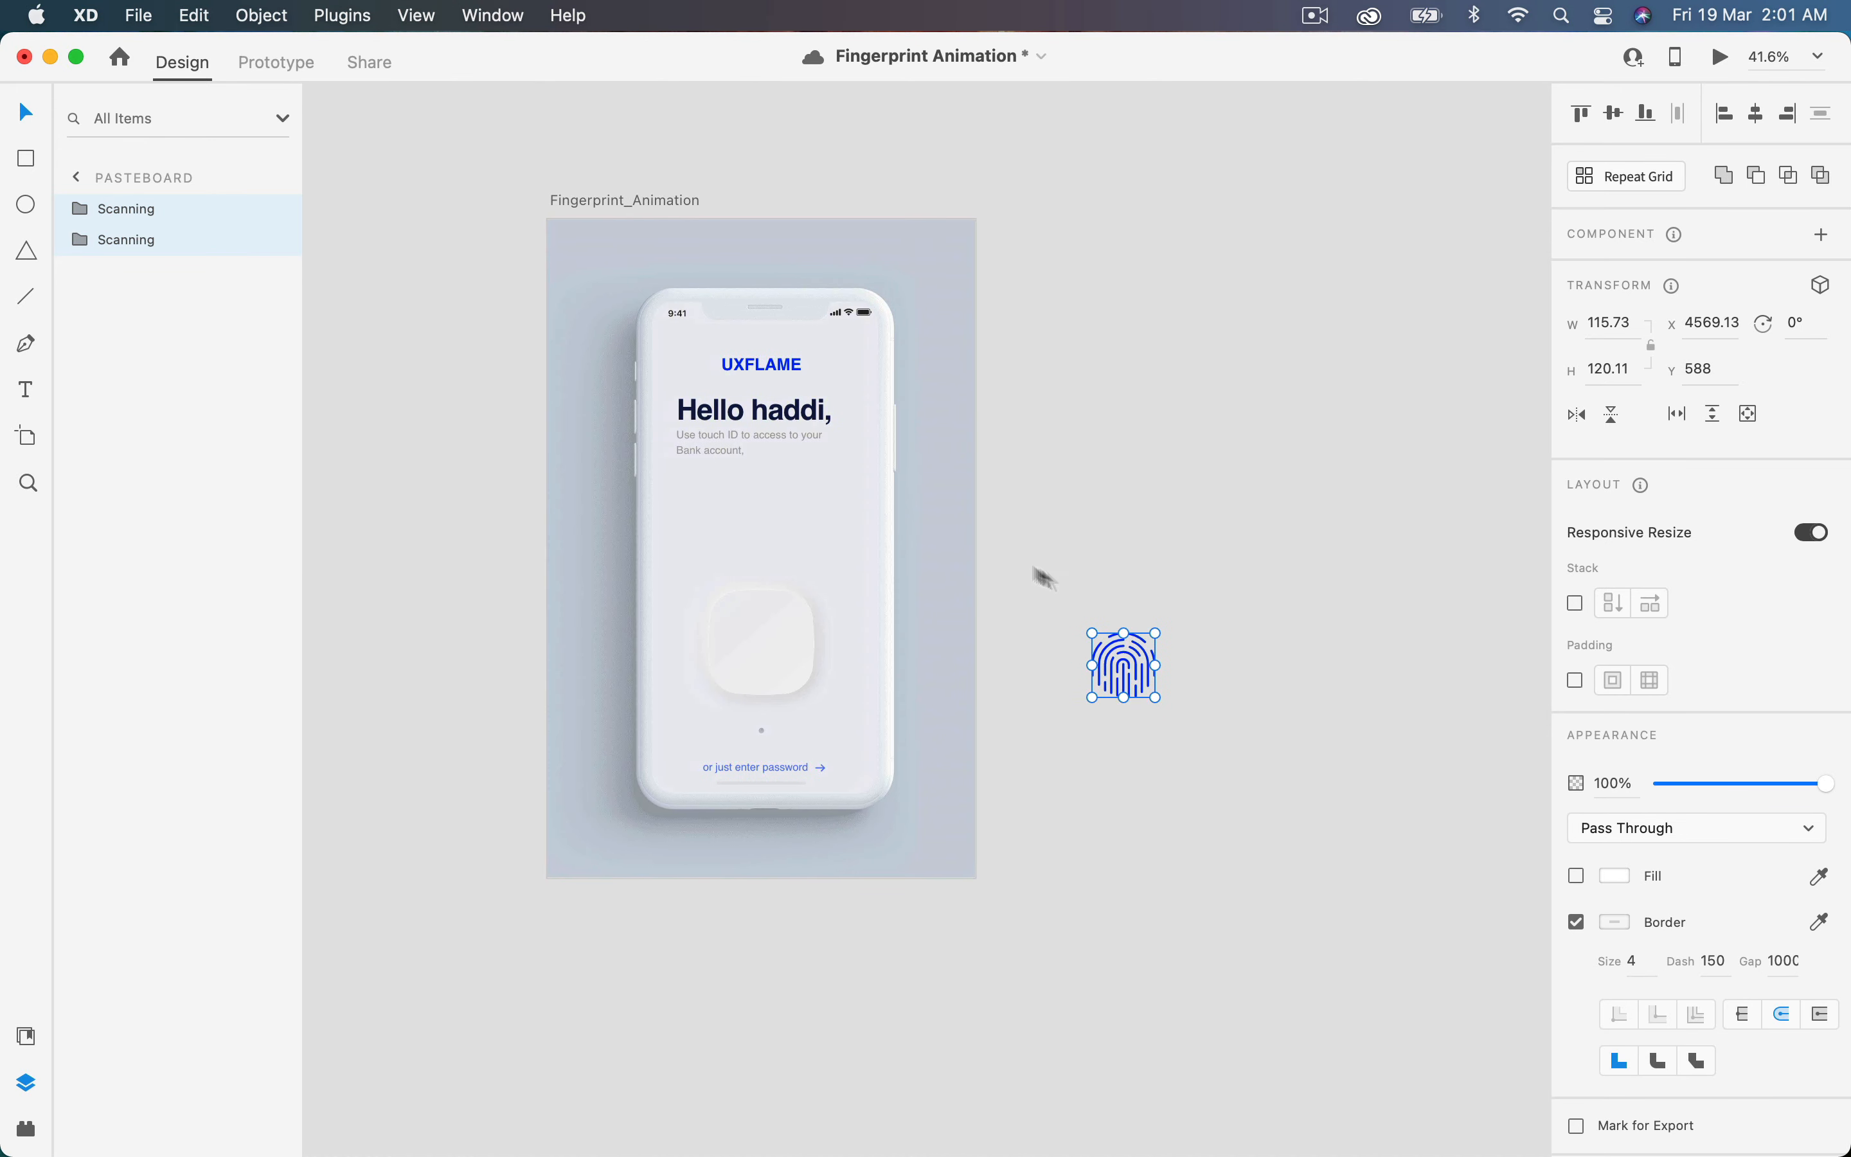
left_click_drag(1123, 651, 758, 607)
scroll(758, 624, "down", 2)
scroll(758, 624, "up", 6)
left_click(889, 573)
scroll(888, 574, "down", 5)
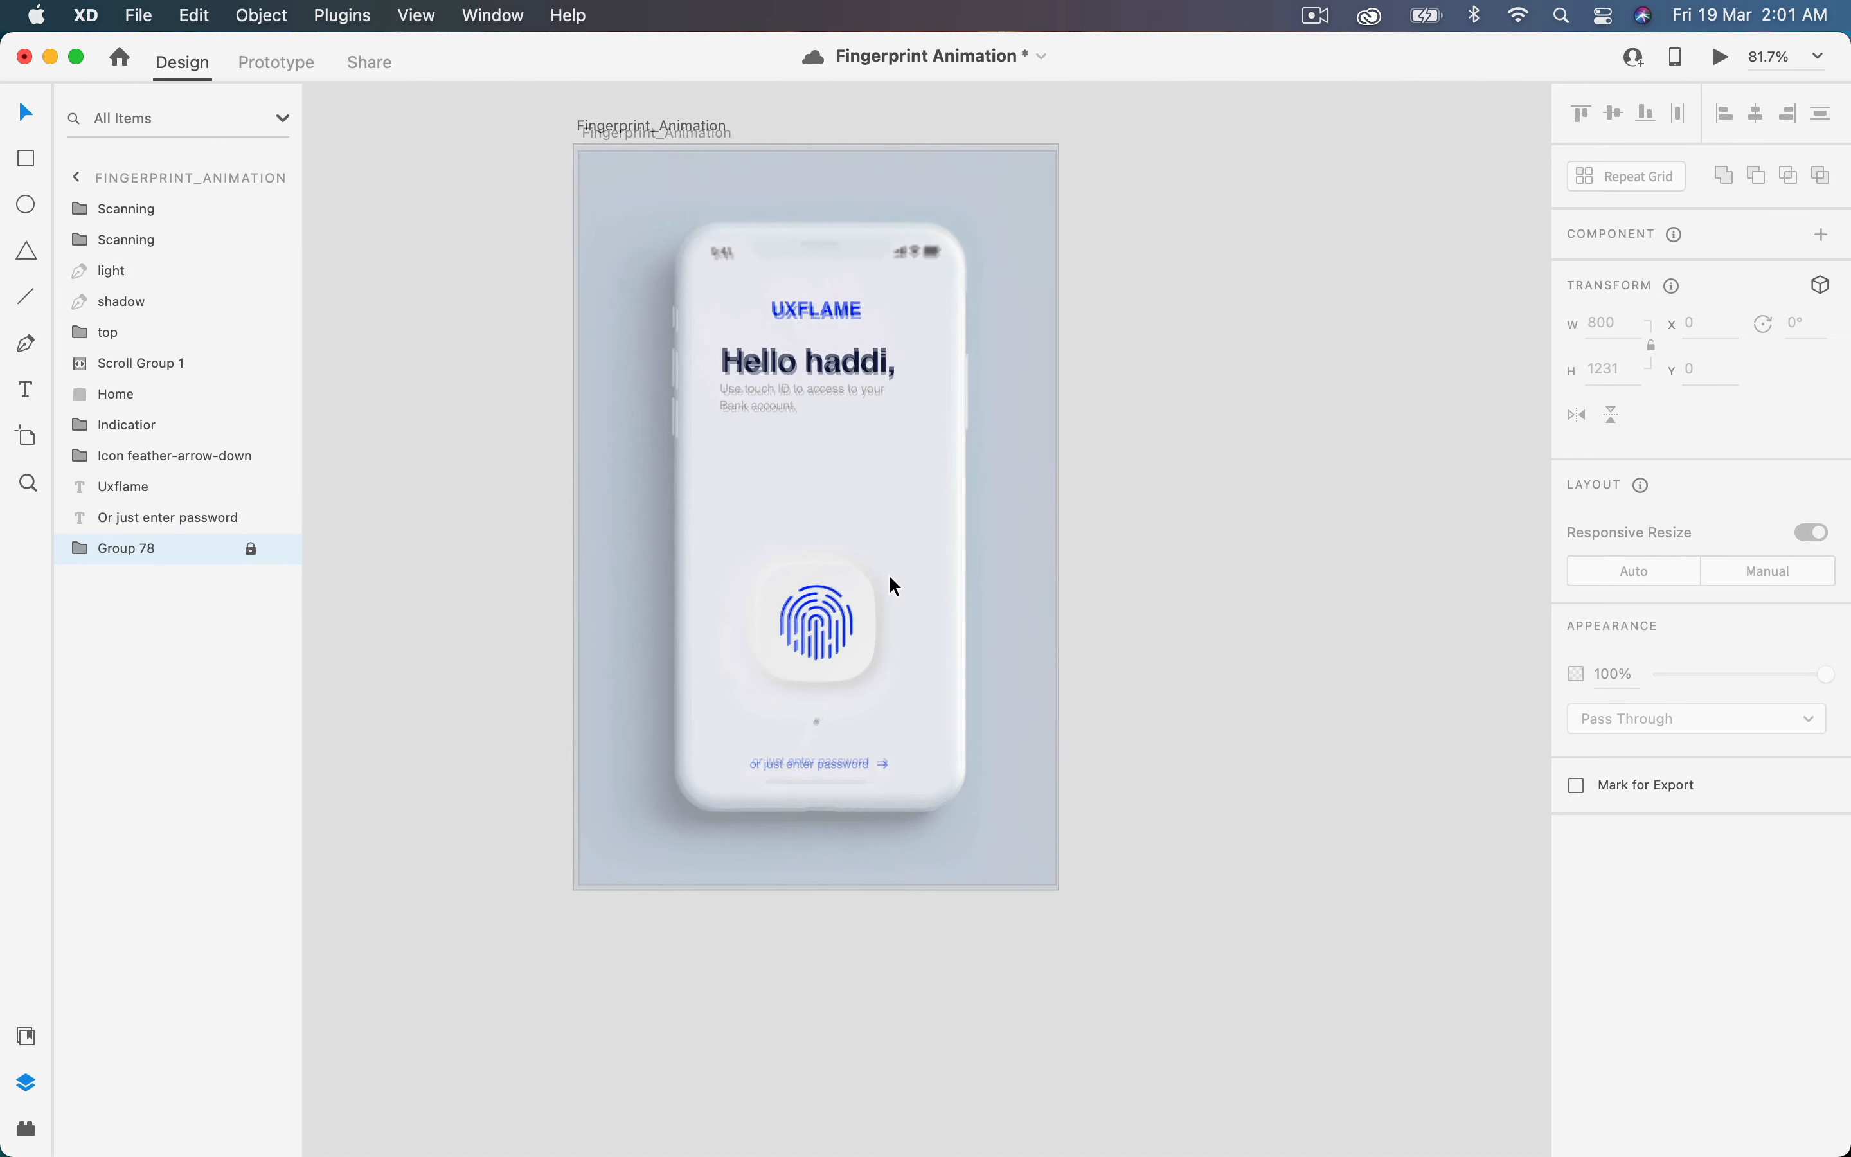
- Duplicate the Fingerprint_Animation artboard three times
left_click(771, 293)
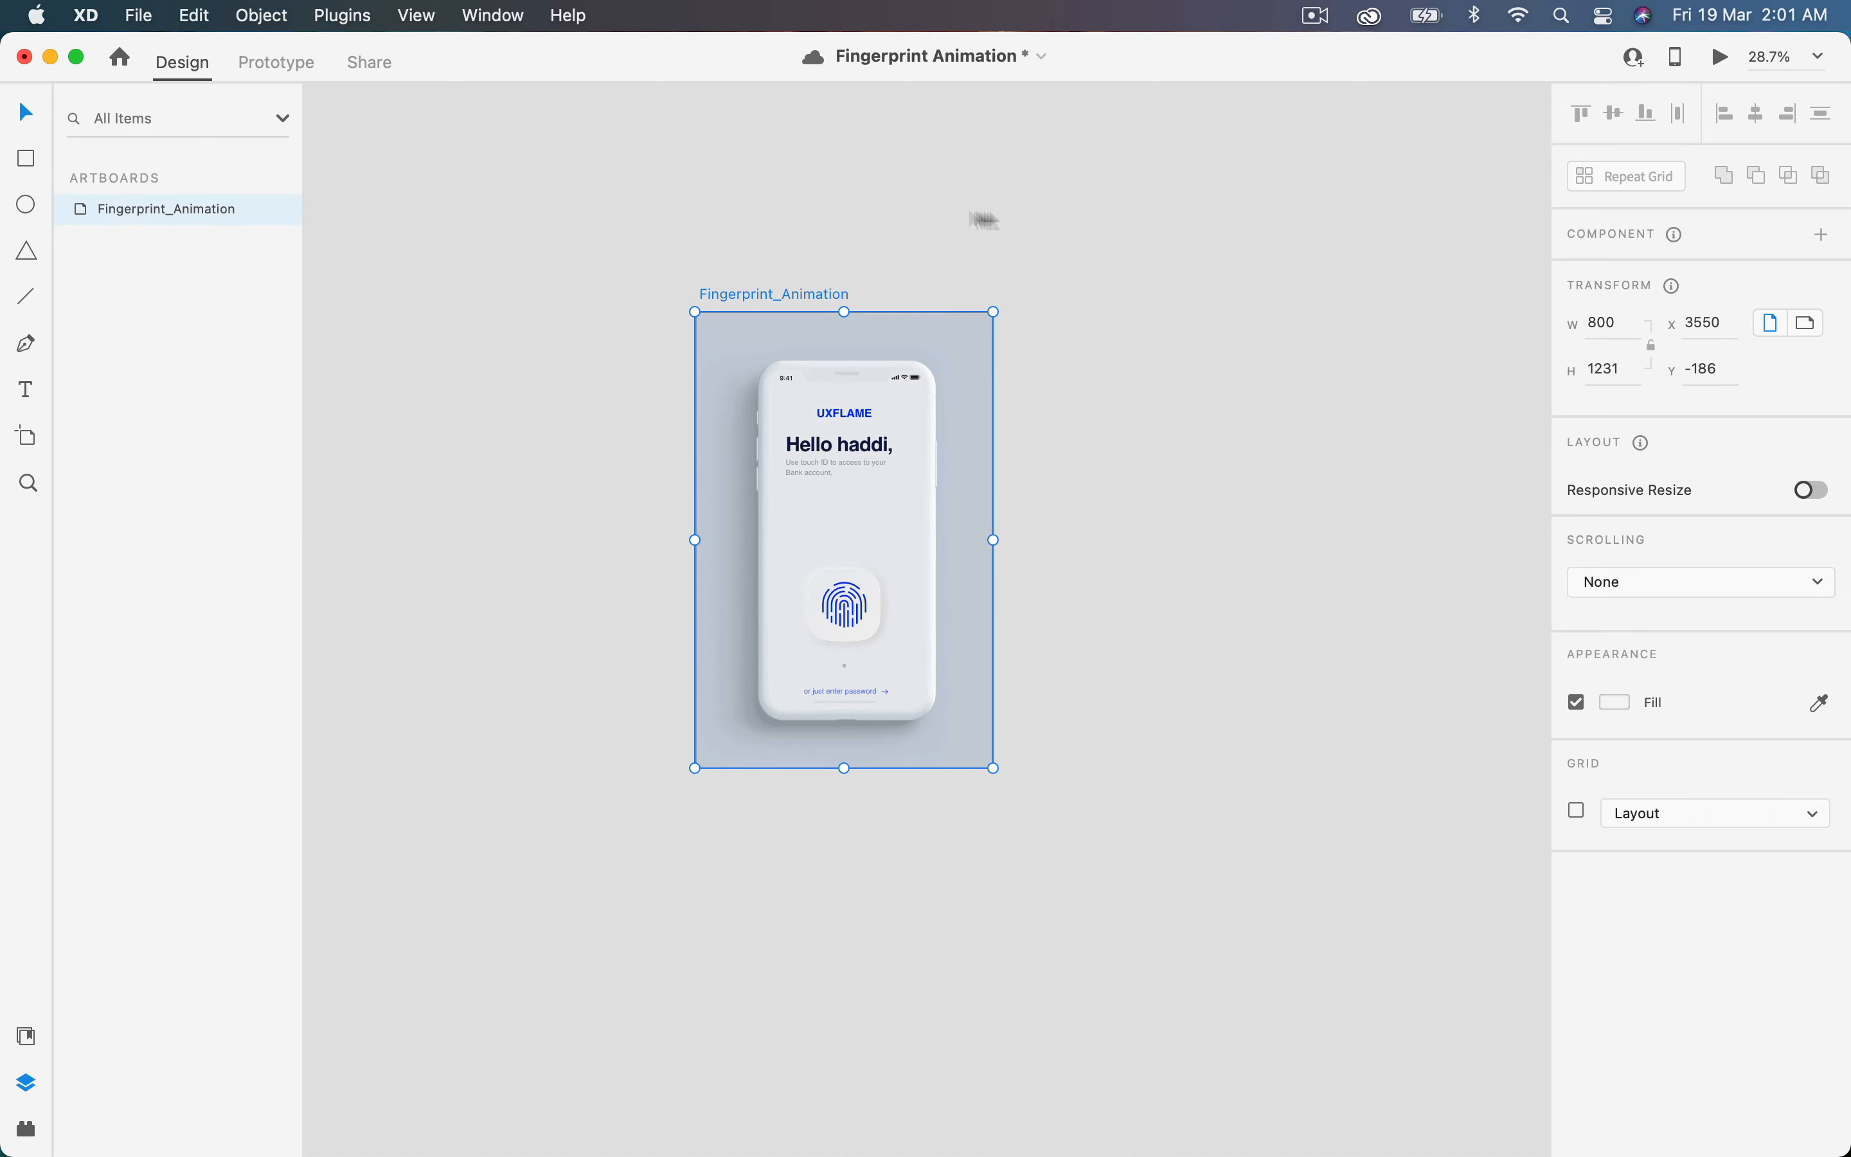
key("super+d")
key("super+d")
key("super+d")
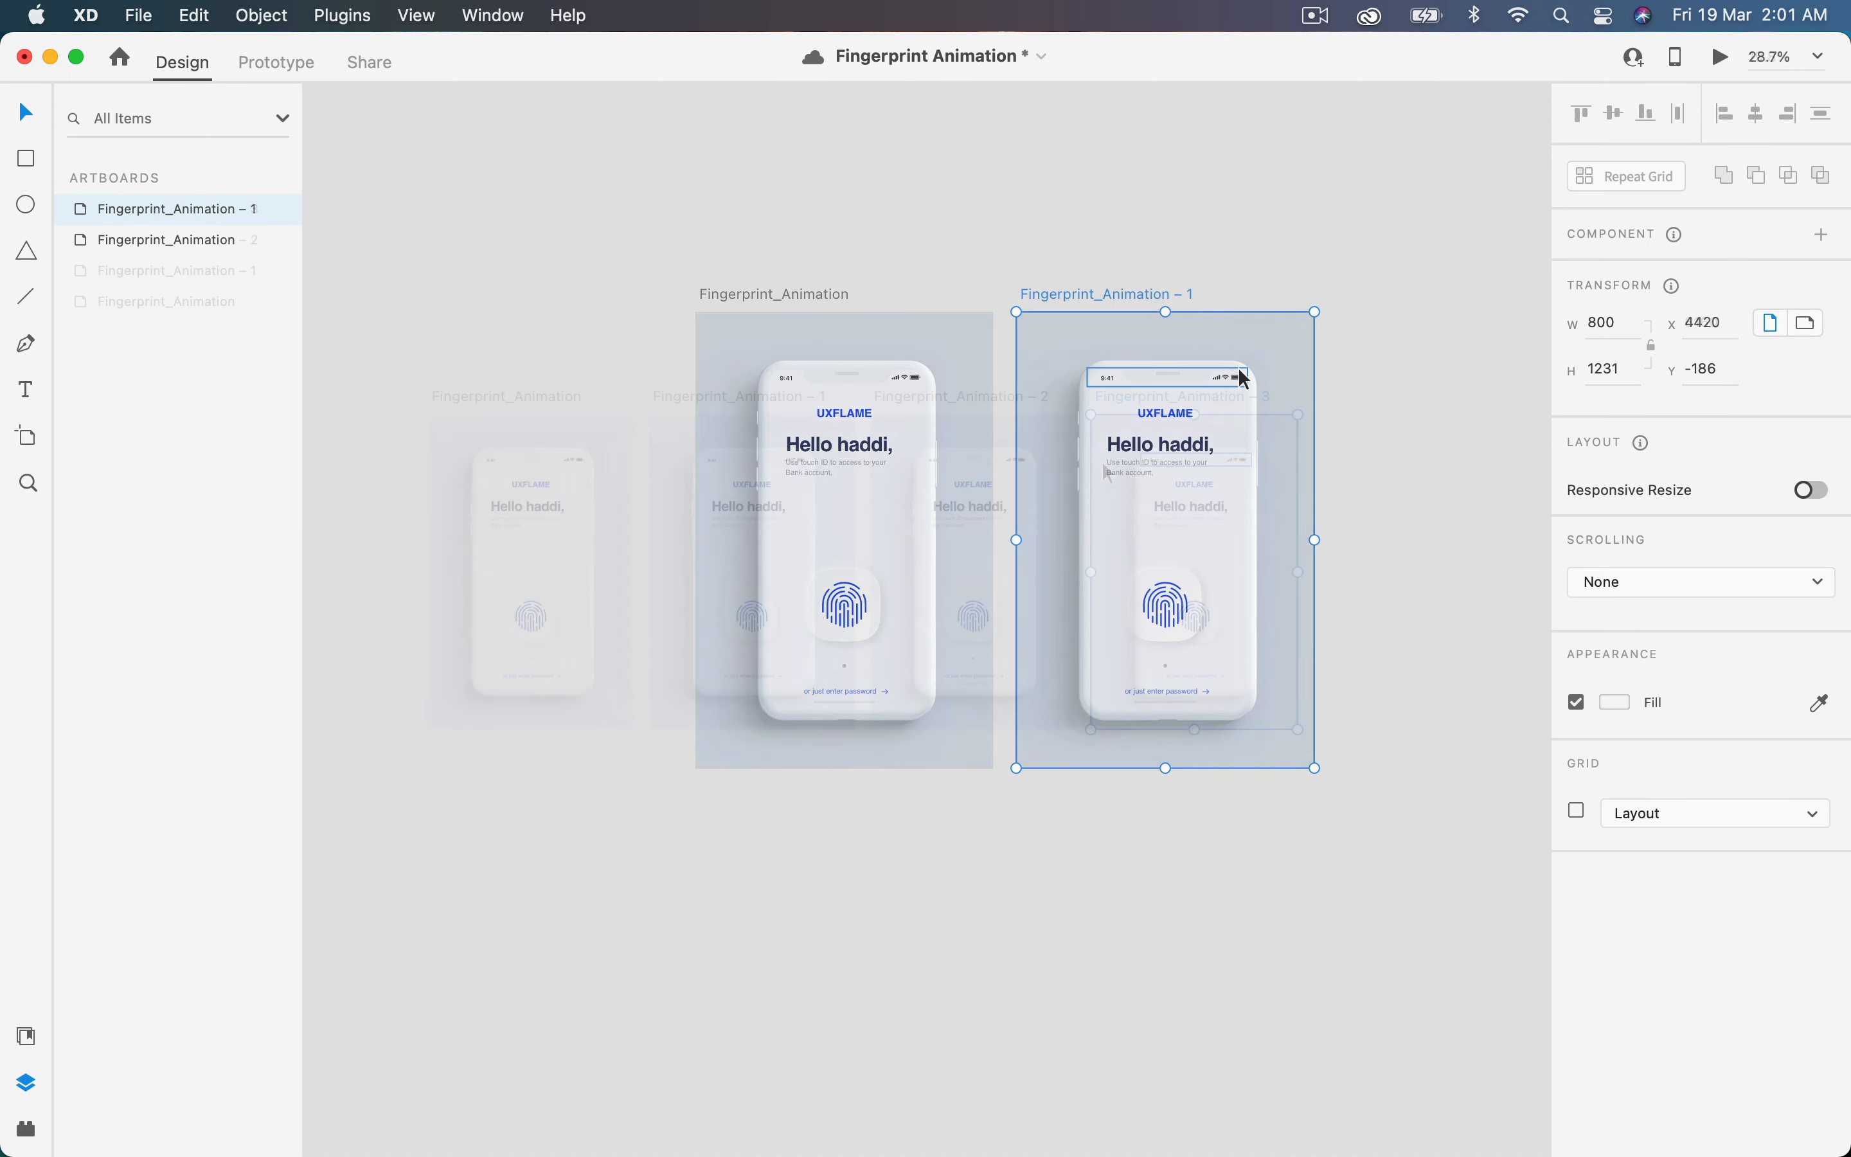
key("super+0")
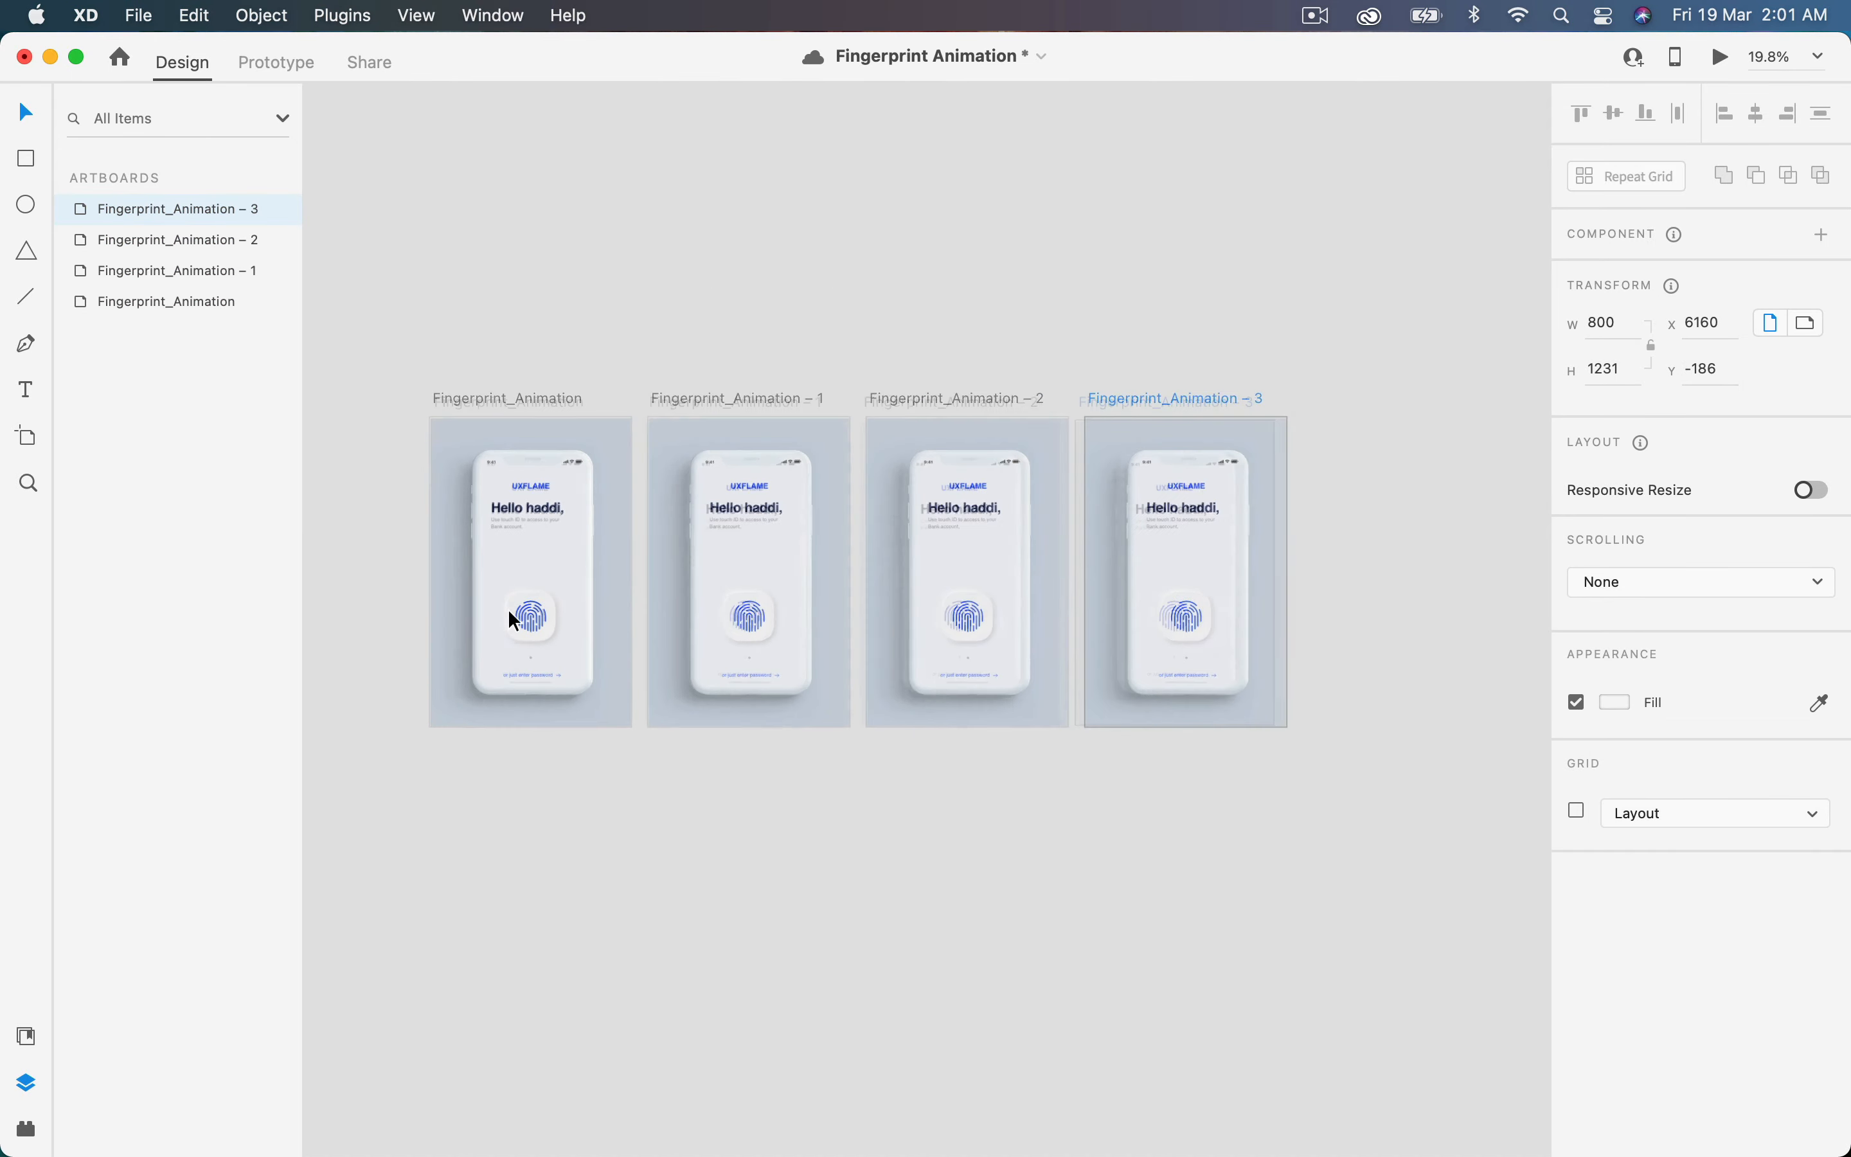
- On the first artboard, set the dark blue fingerprint group's border dash to 0 and its opacity to 0%
scroll(508, 611, "up", 1)
scroll(508, 609, "up", 5)
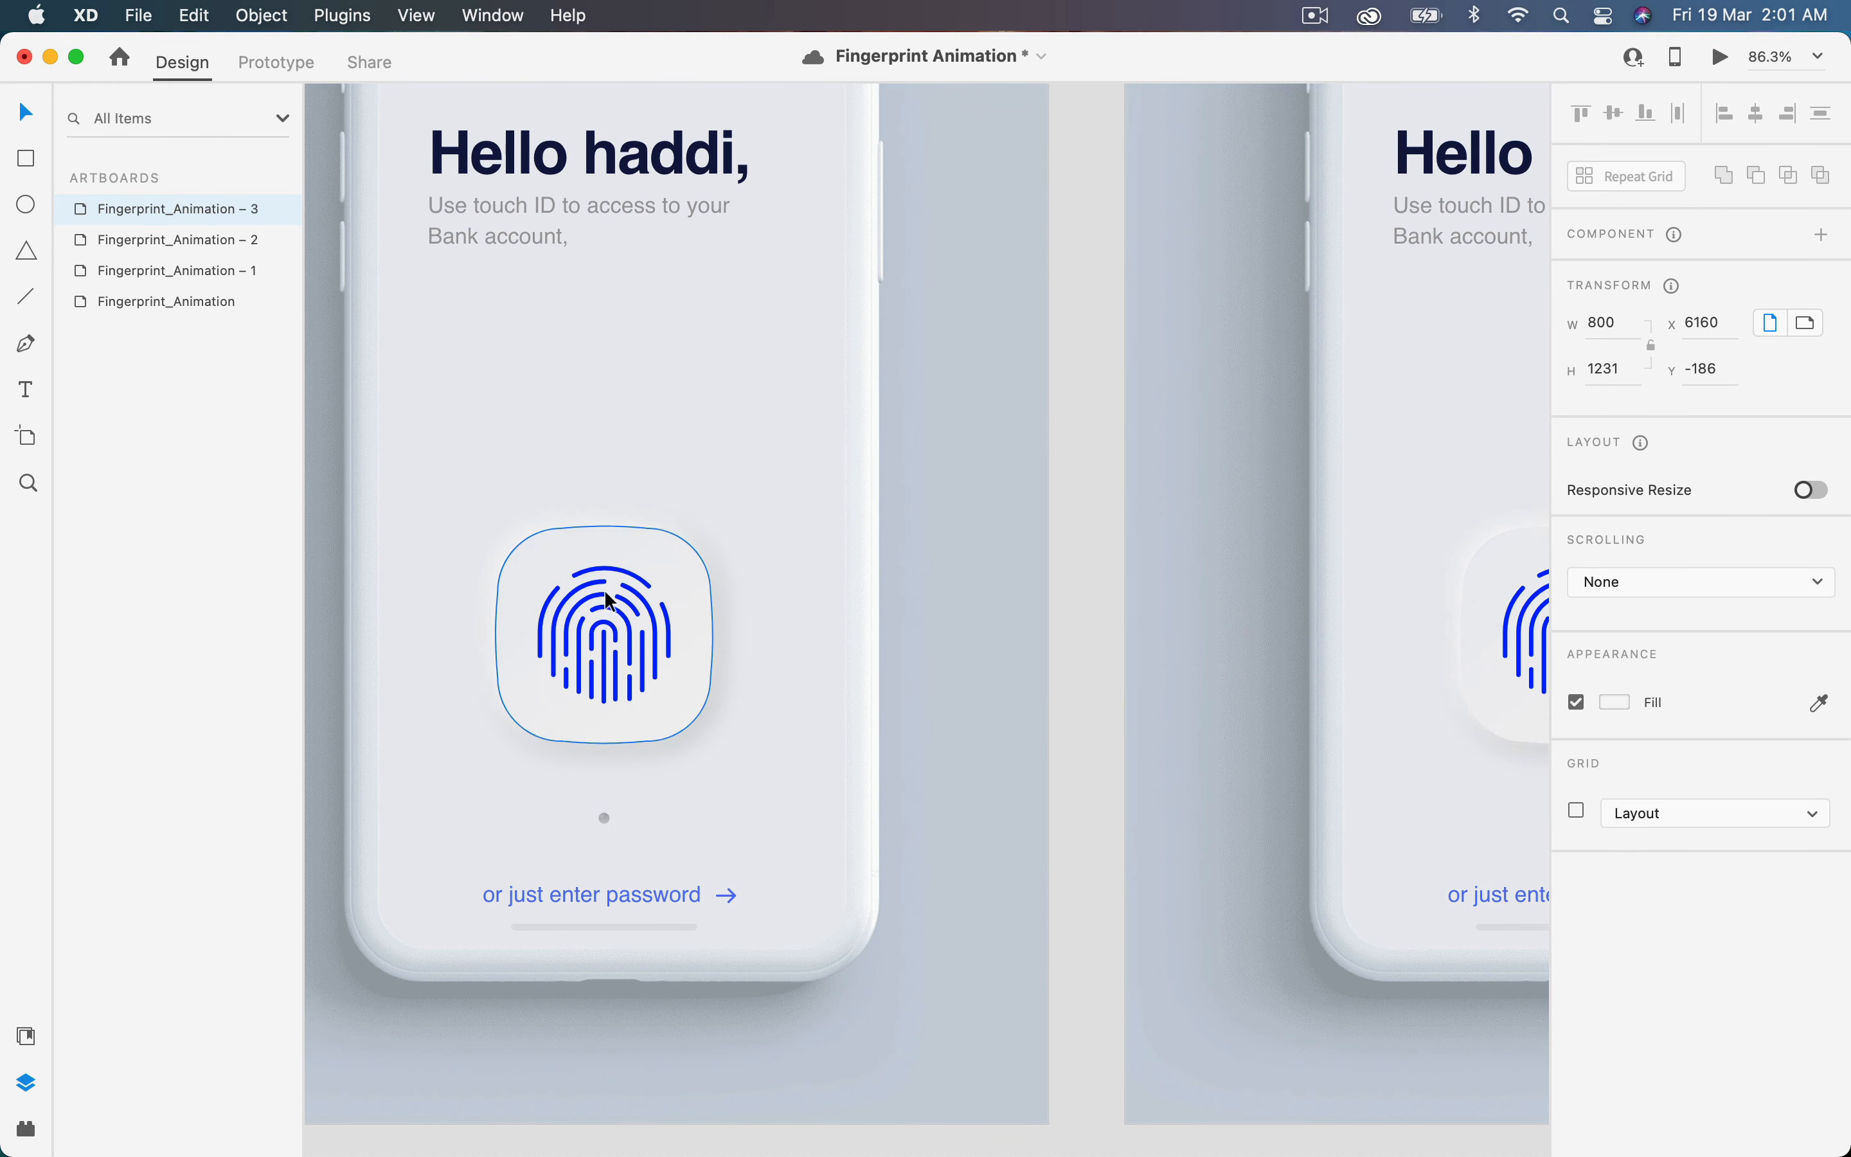
left_click(588, 595)
scroll(603, 591, "left", 5)
scroll(604, 591, "up", 2)
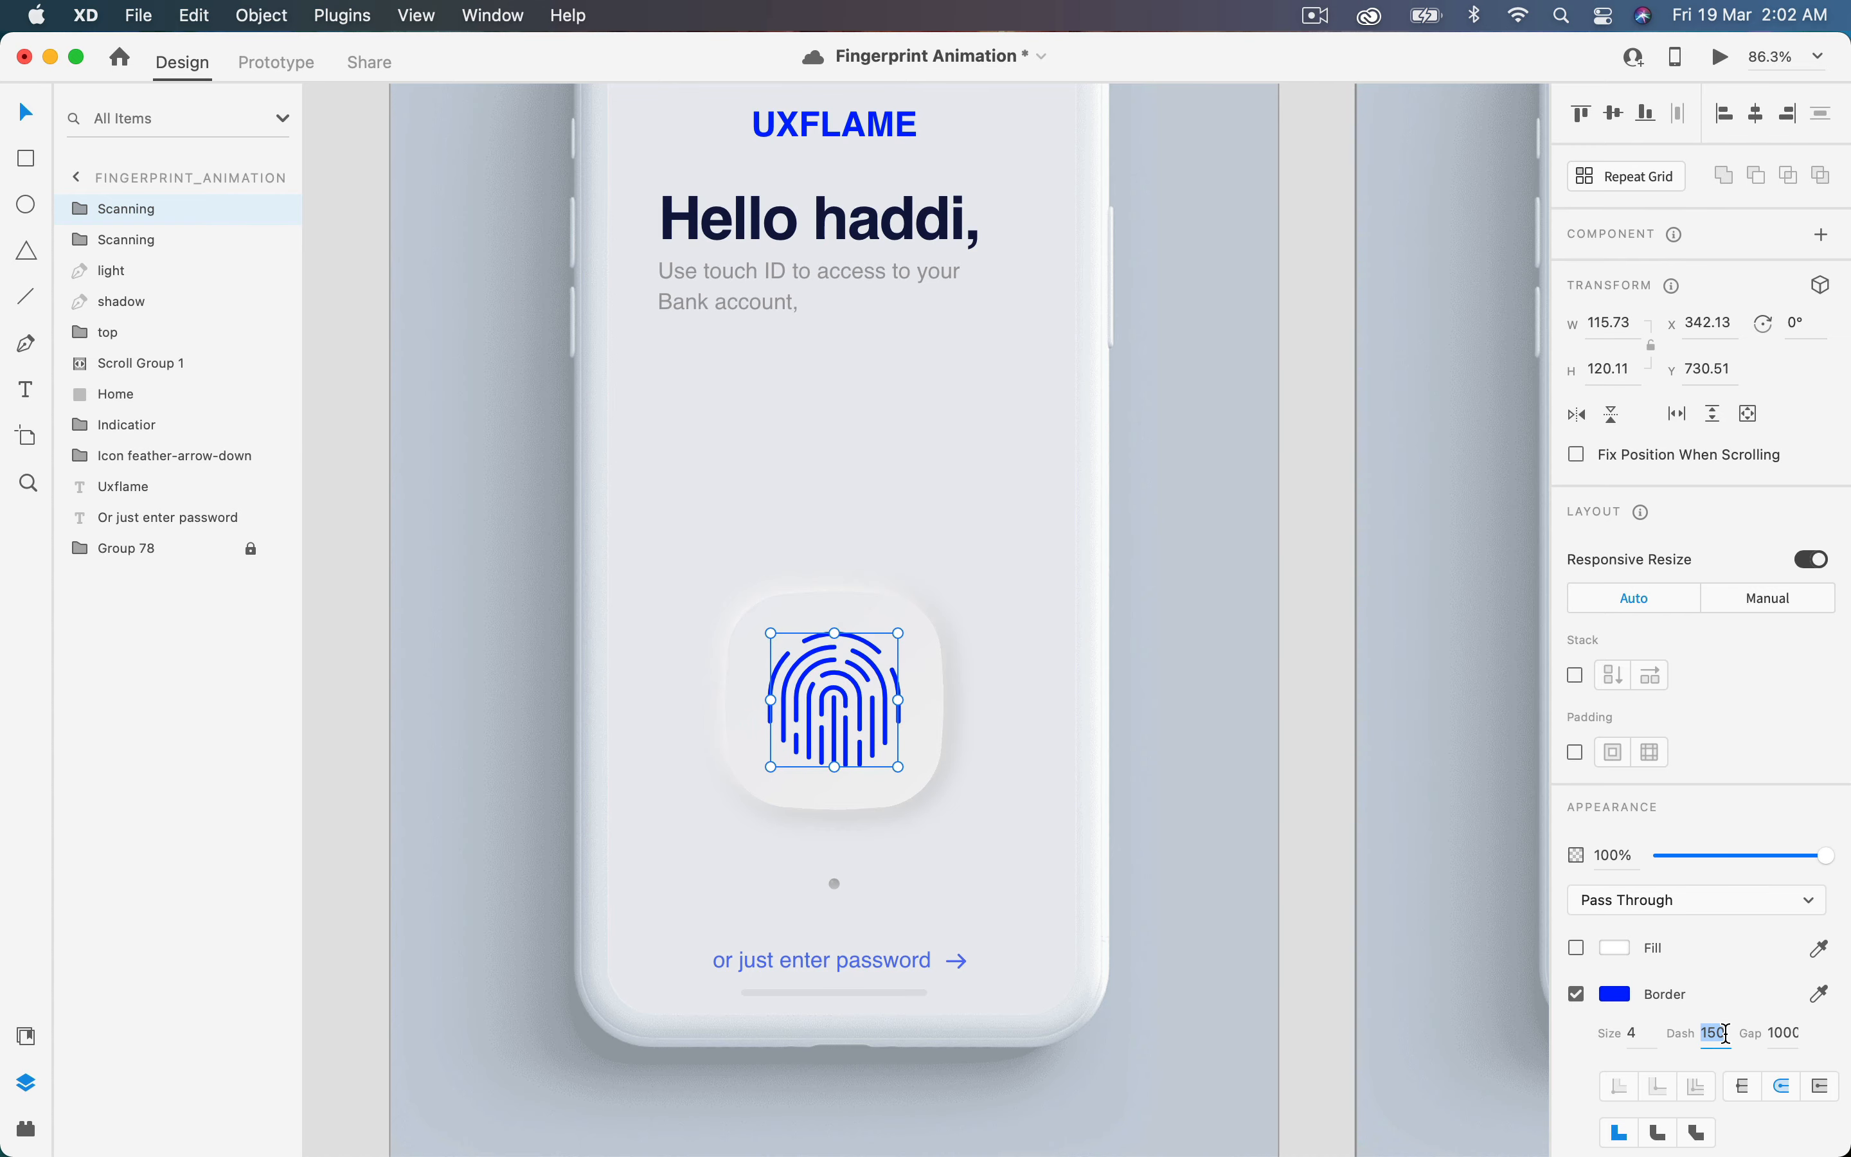
type("0")
key("Tab")
scroll(797, 650, "up", 5)
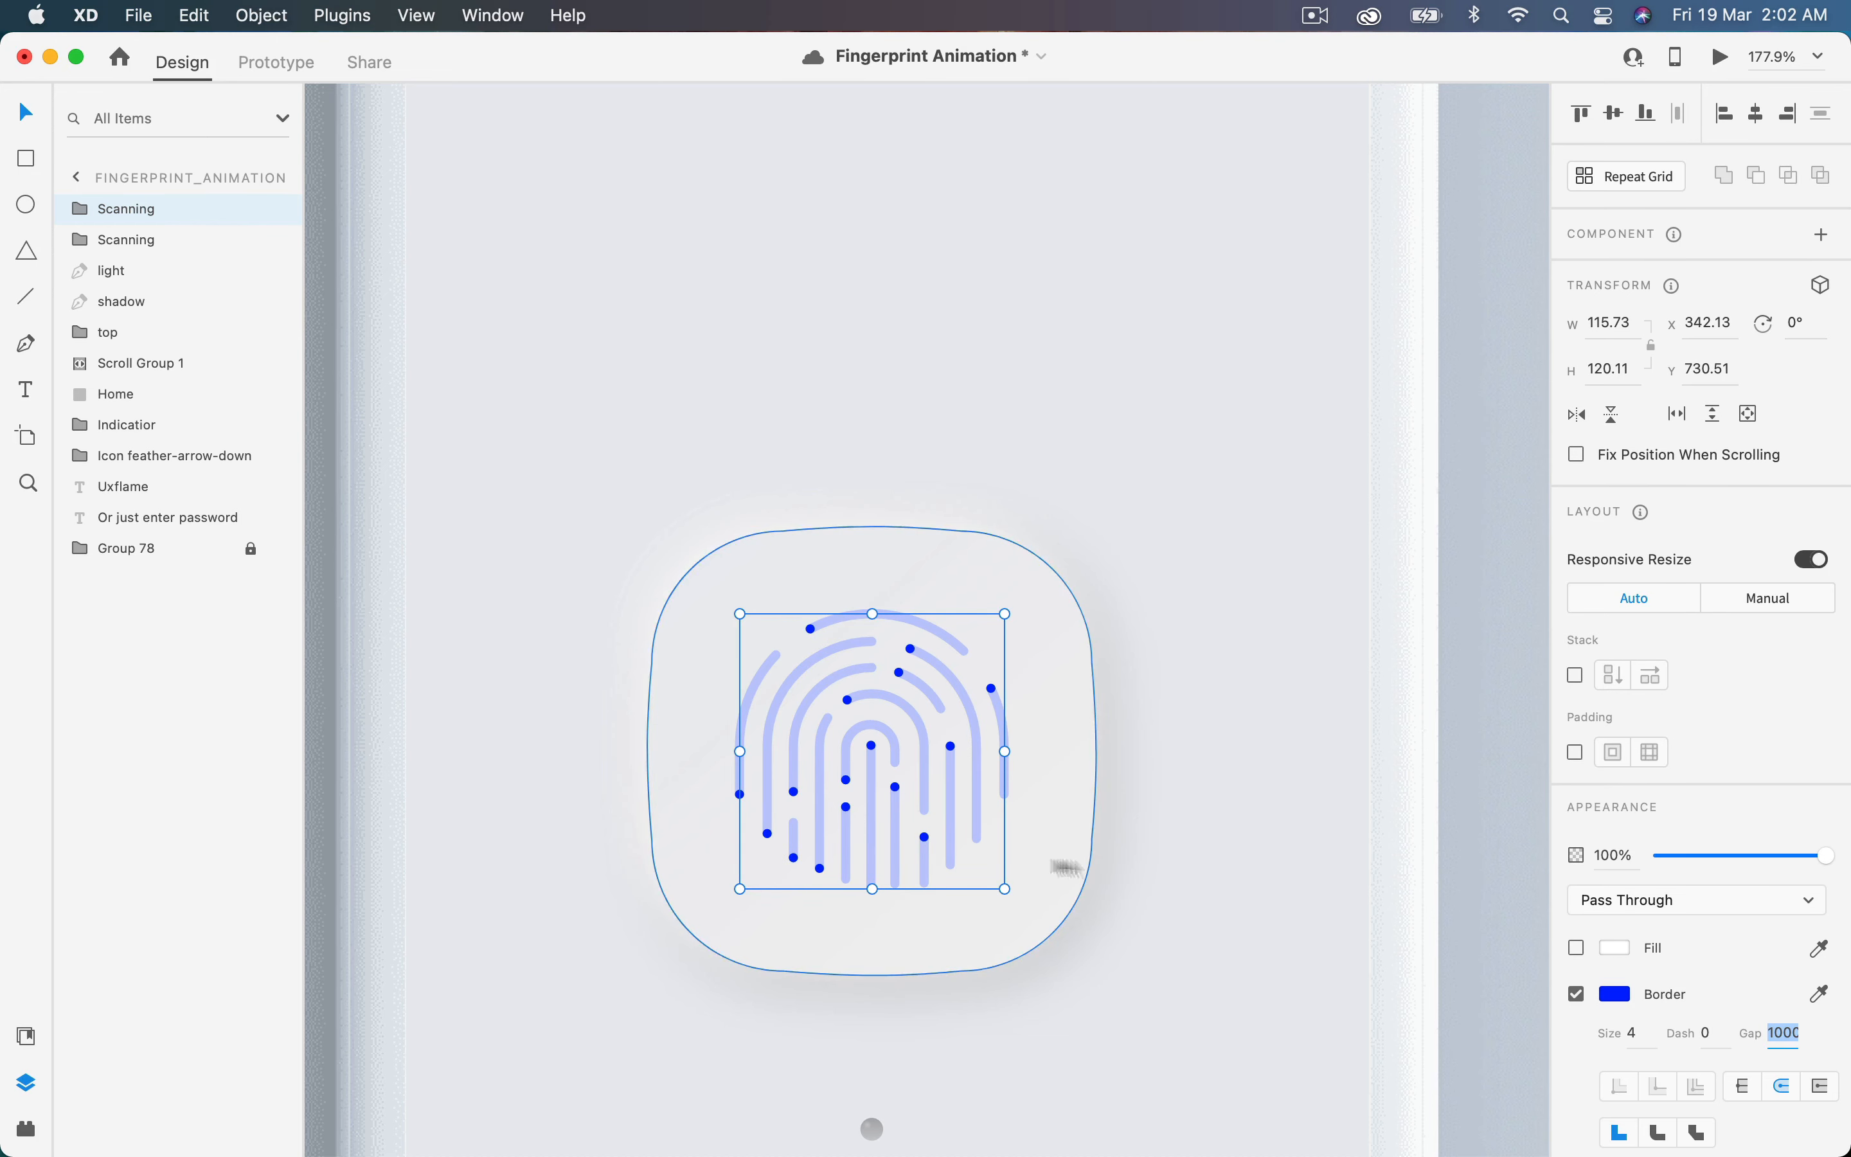
left_click_drag(1831, 864, 1642, 863)
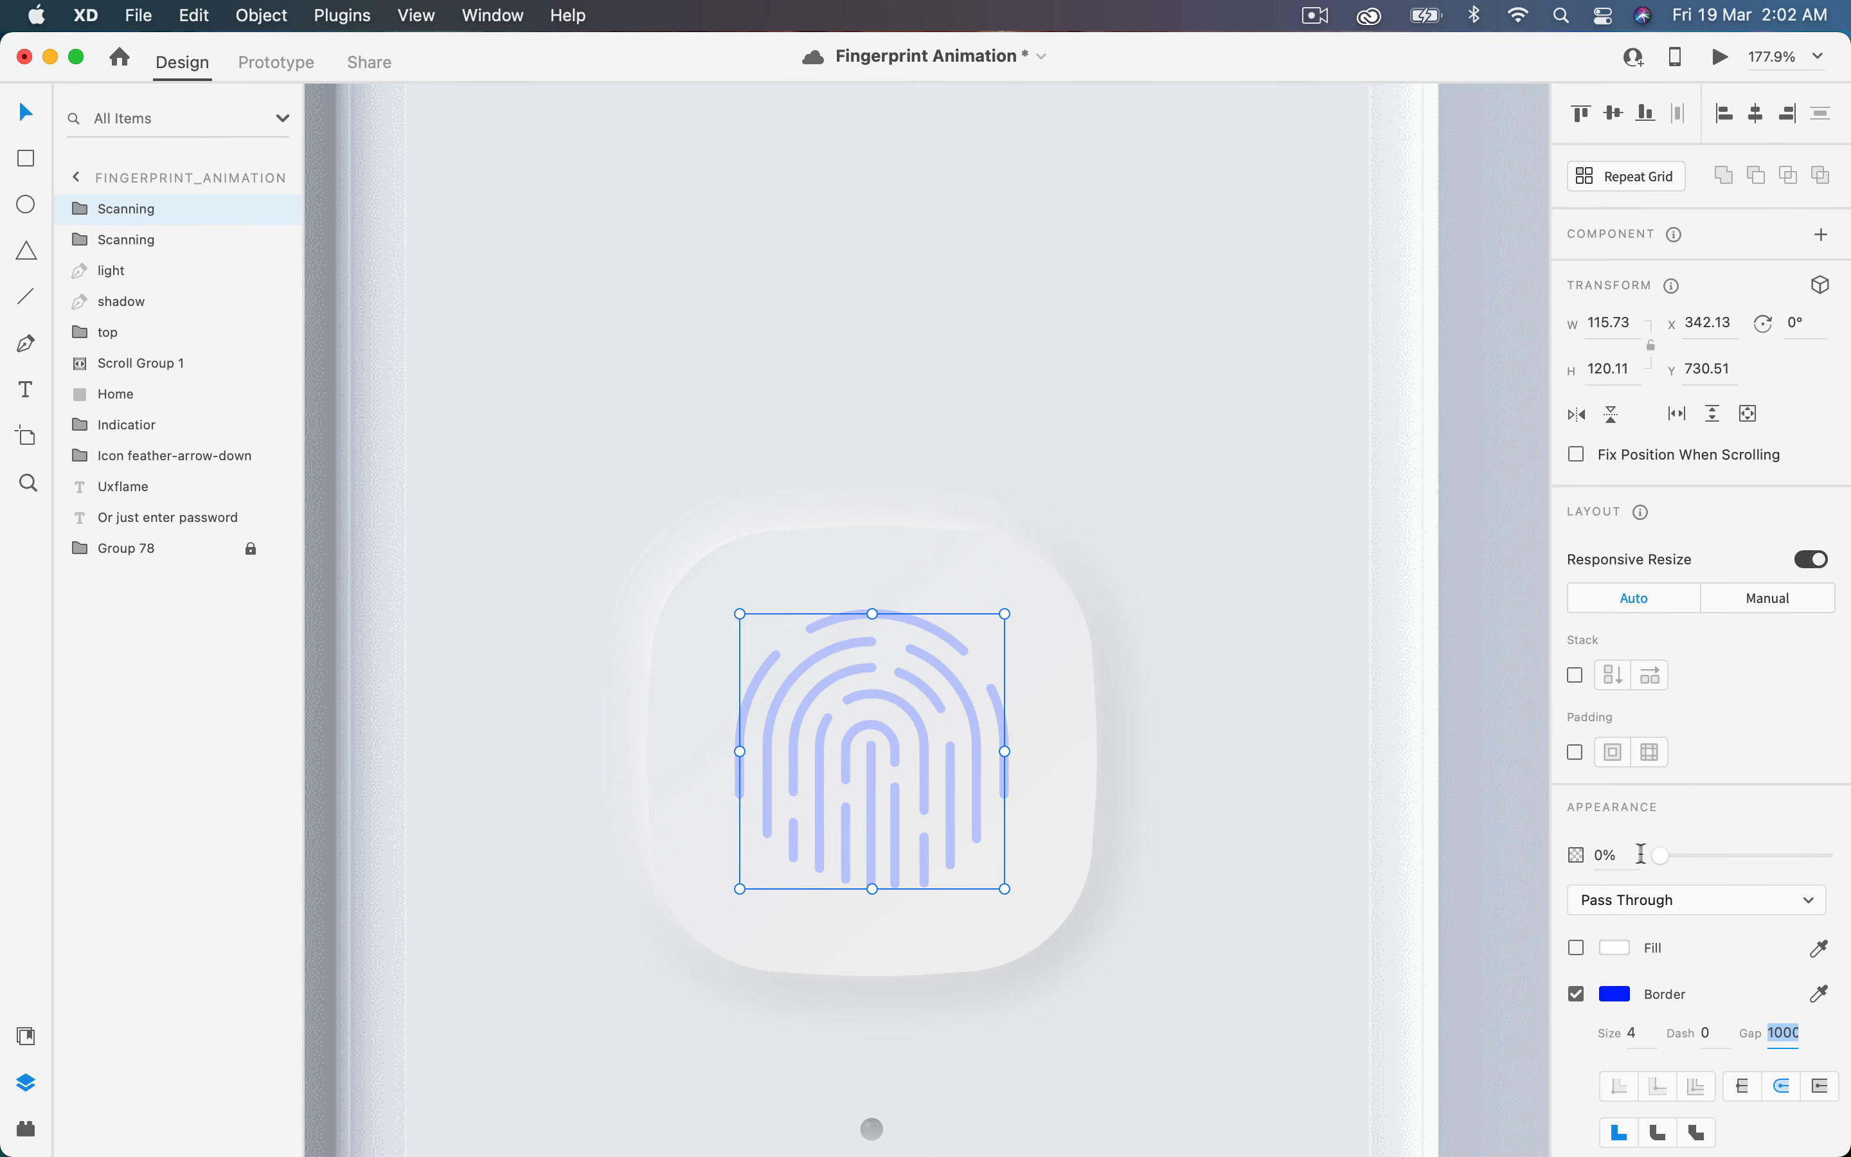
left_click(1208, 776)
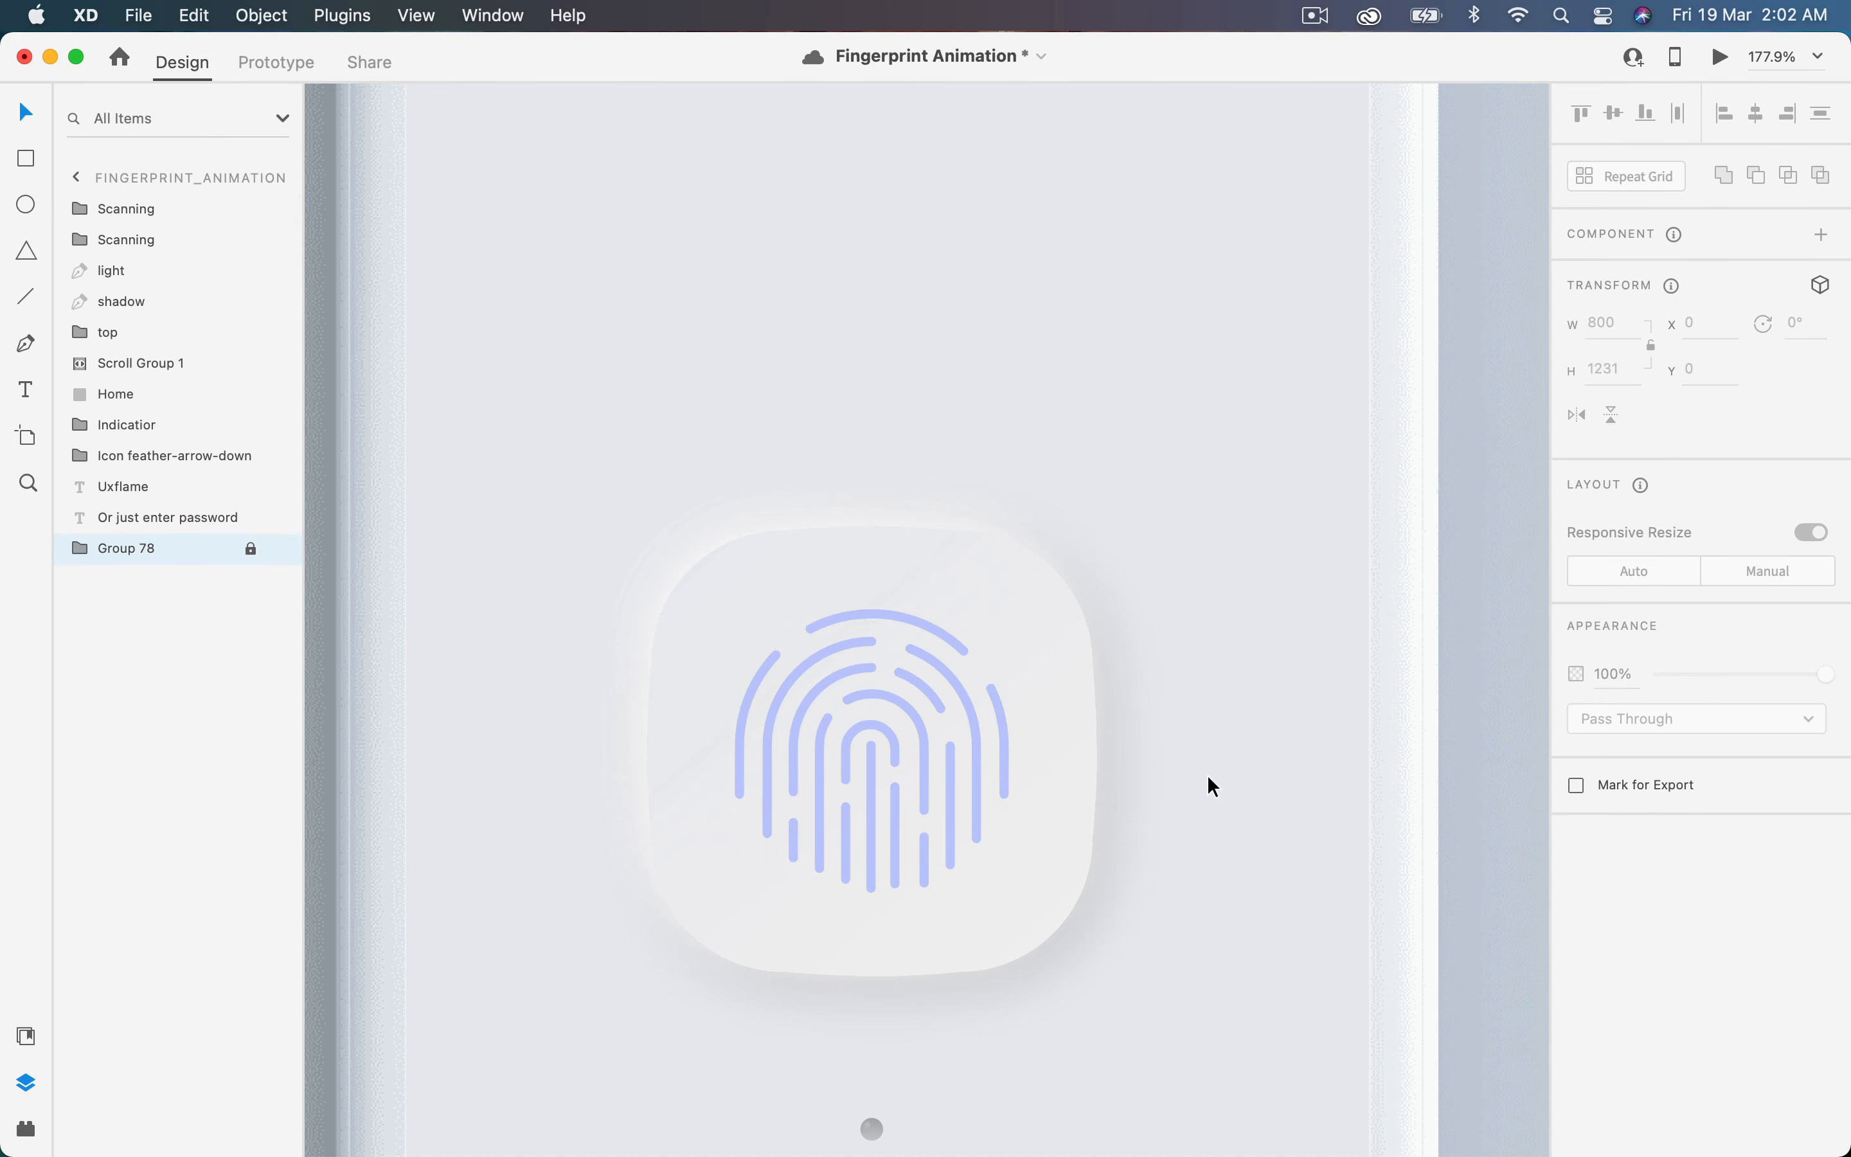
- On the second artboard, set the border dash of the dark blue fingerprint's outermost left arc (Path 14) to 30
scroll(1208, 776, "down", 5)
scroll(1208, 774, "down", 2)
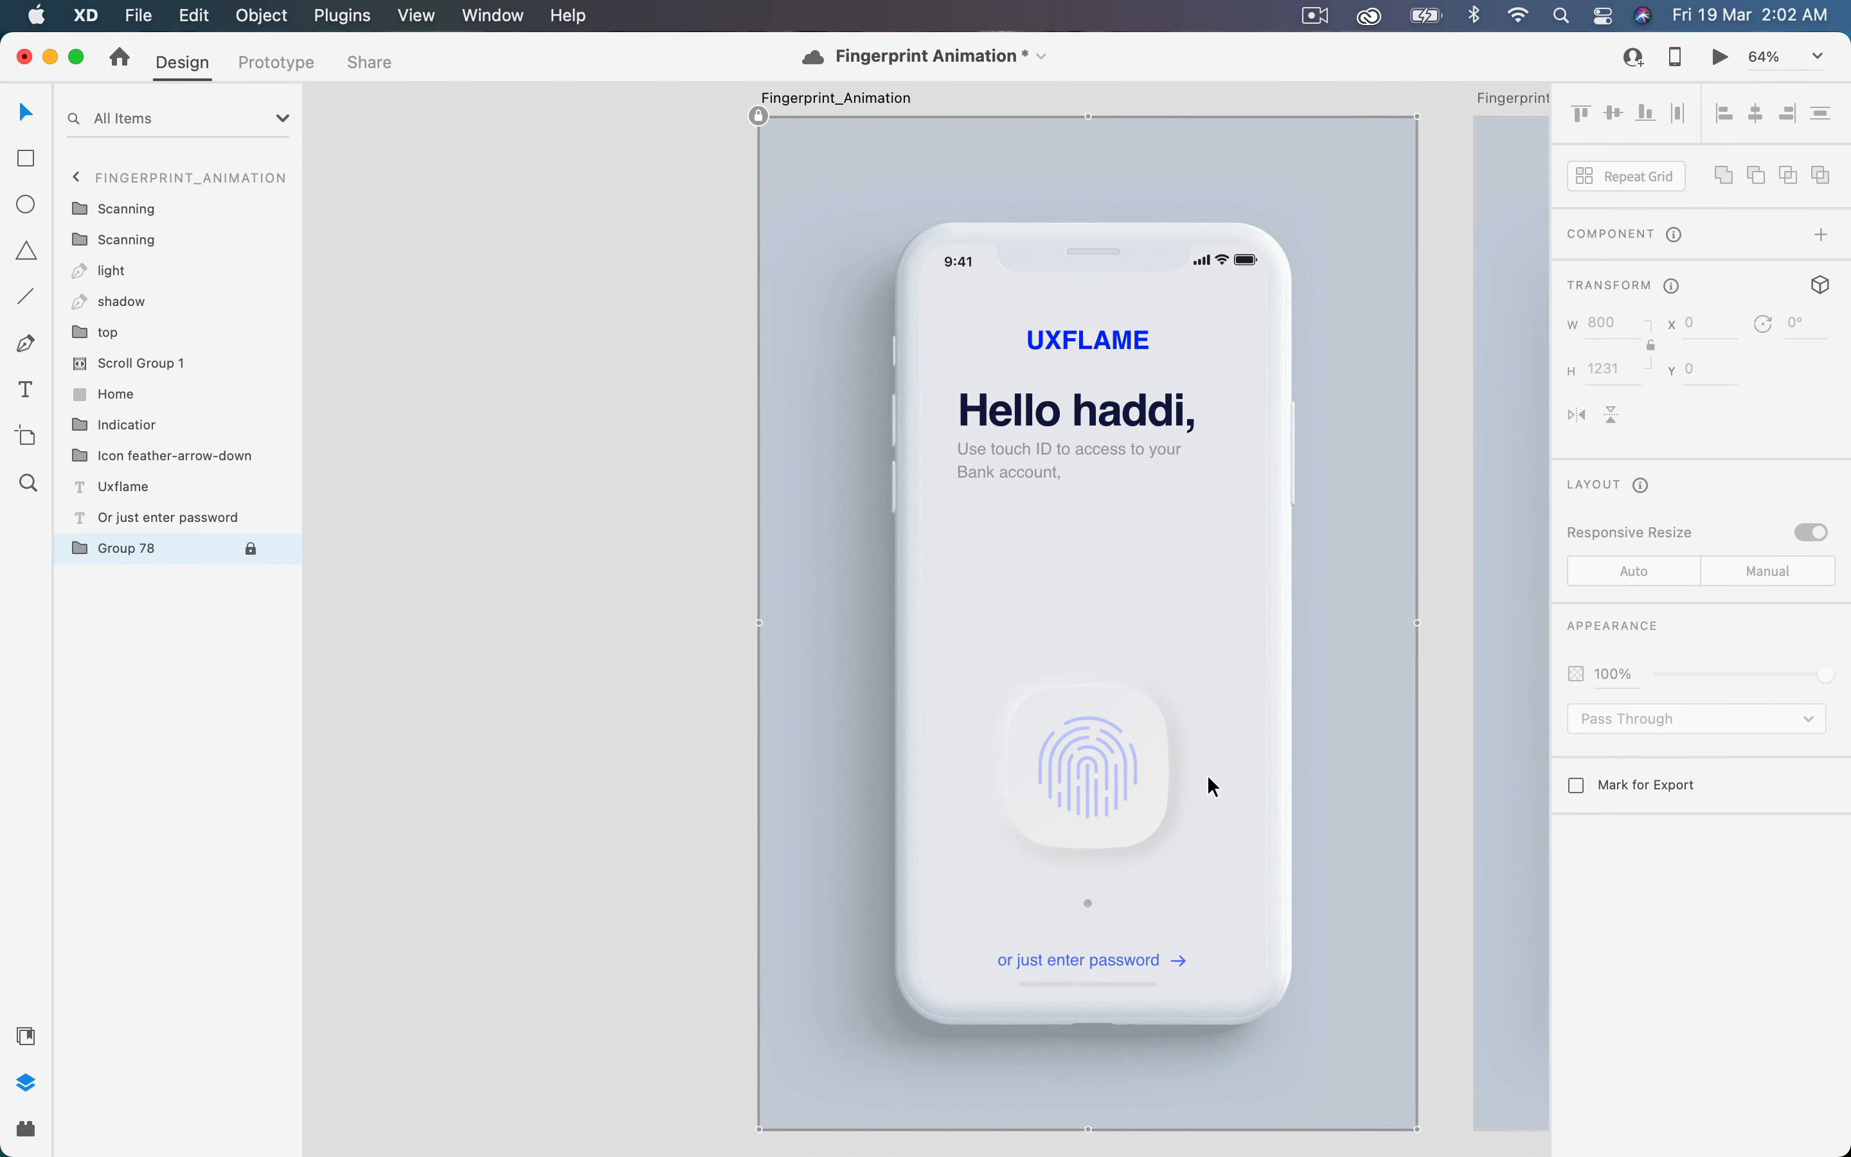
scroll(1208, 774, "right", 6)
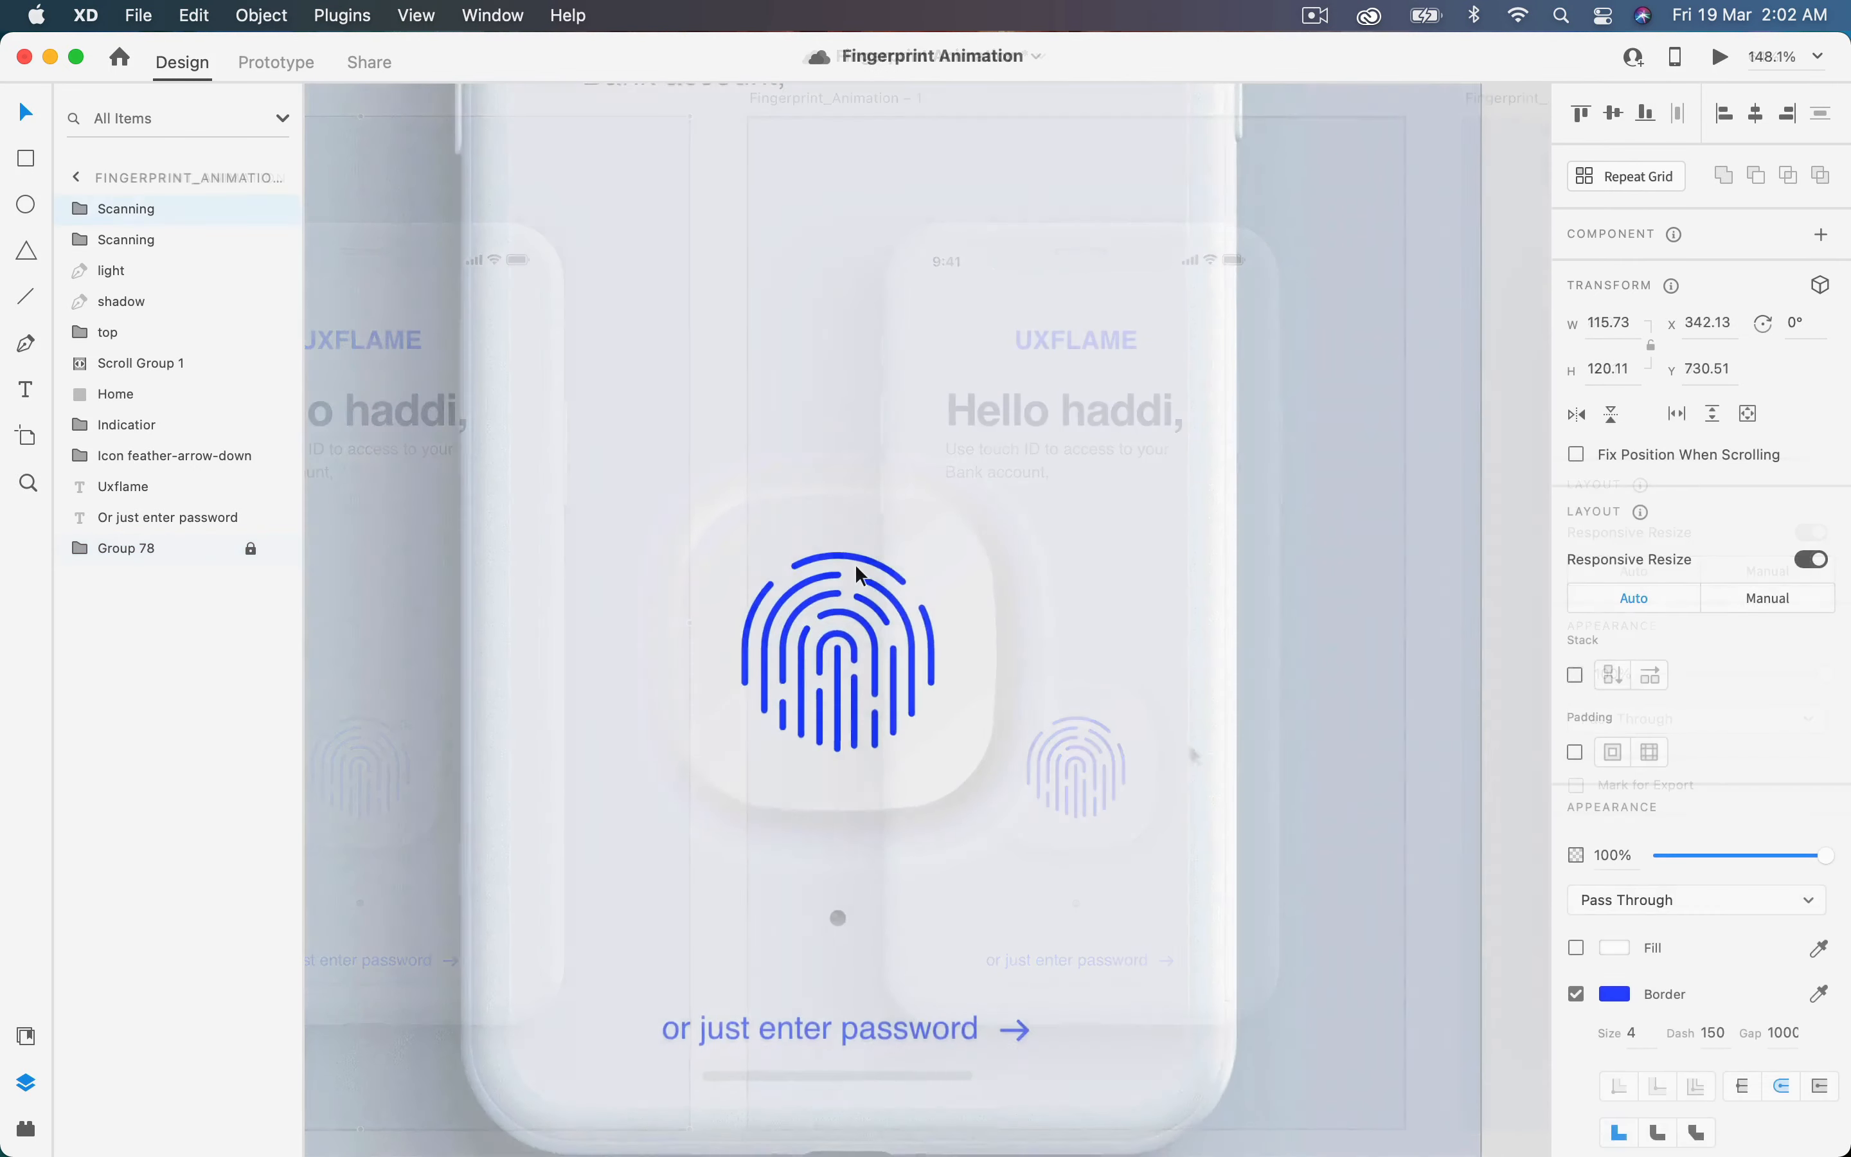
scroll(854, 563, "up", 5)
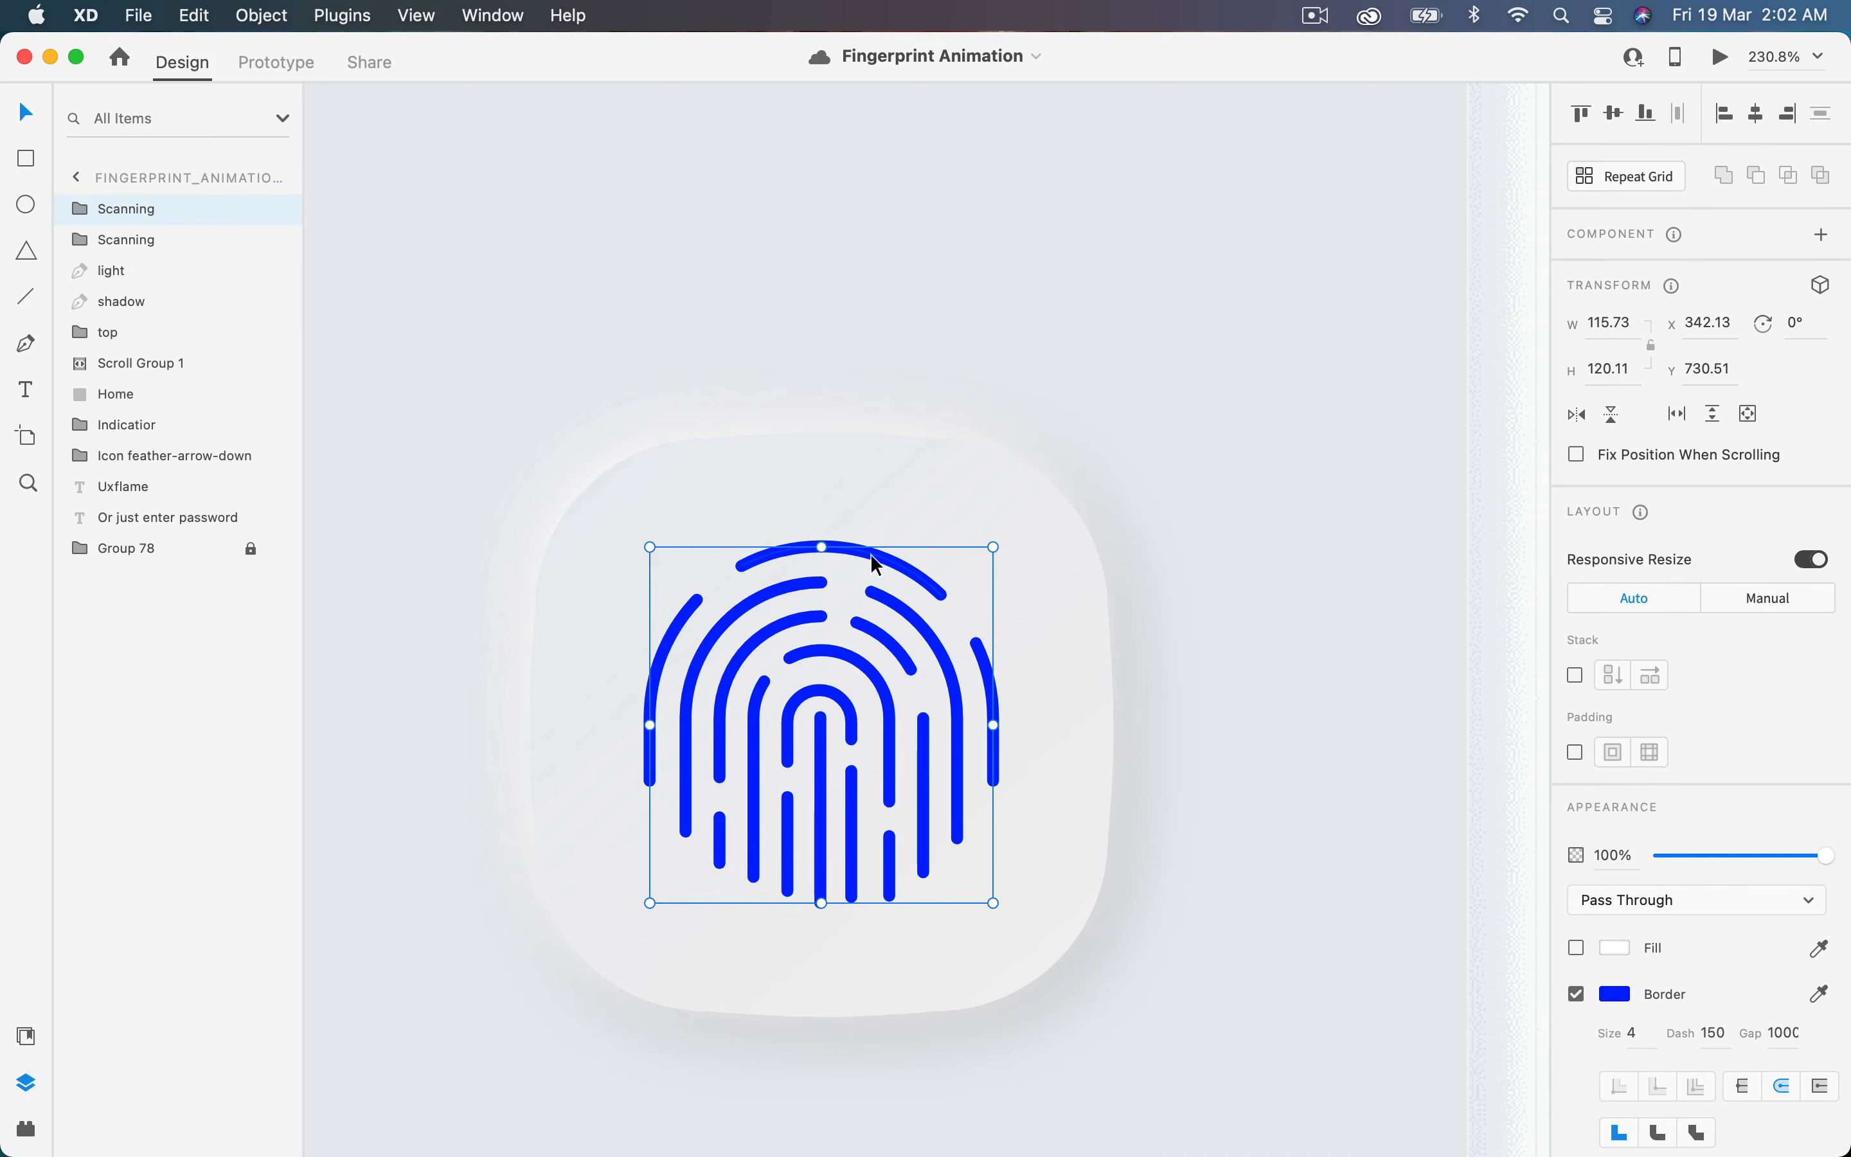
double_click(680, 622)
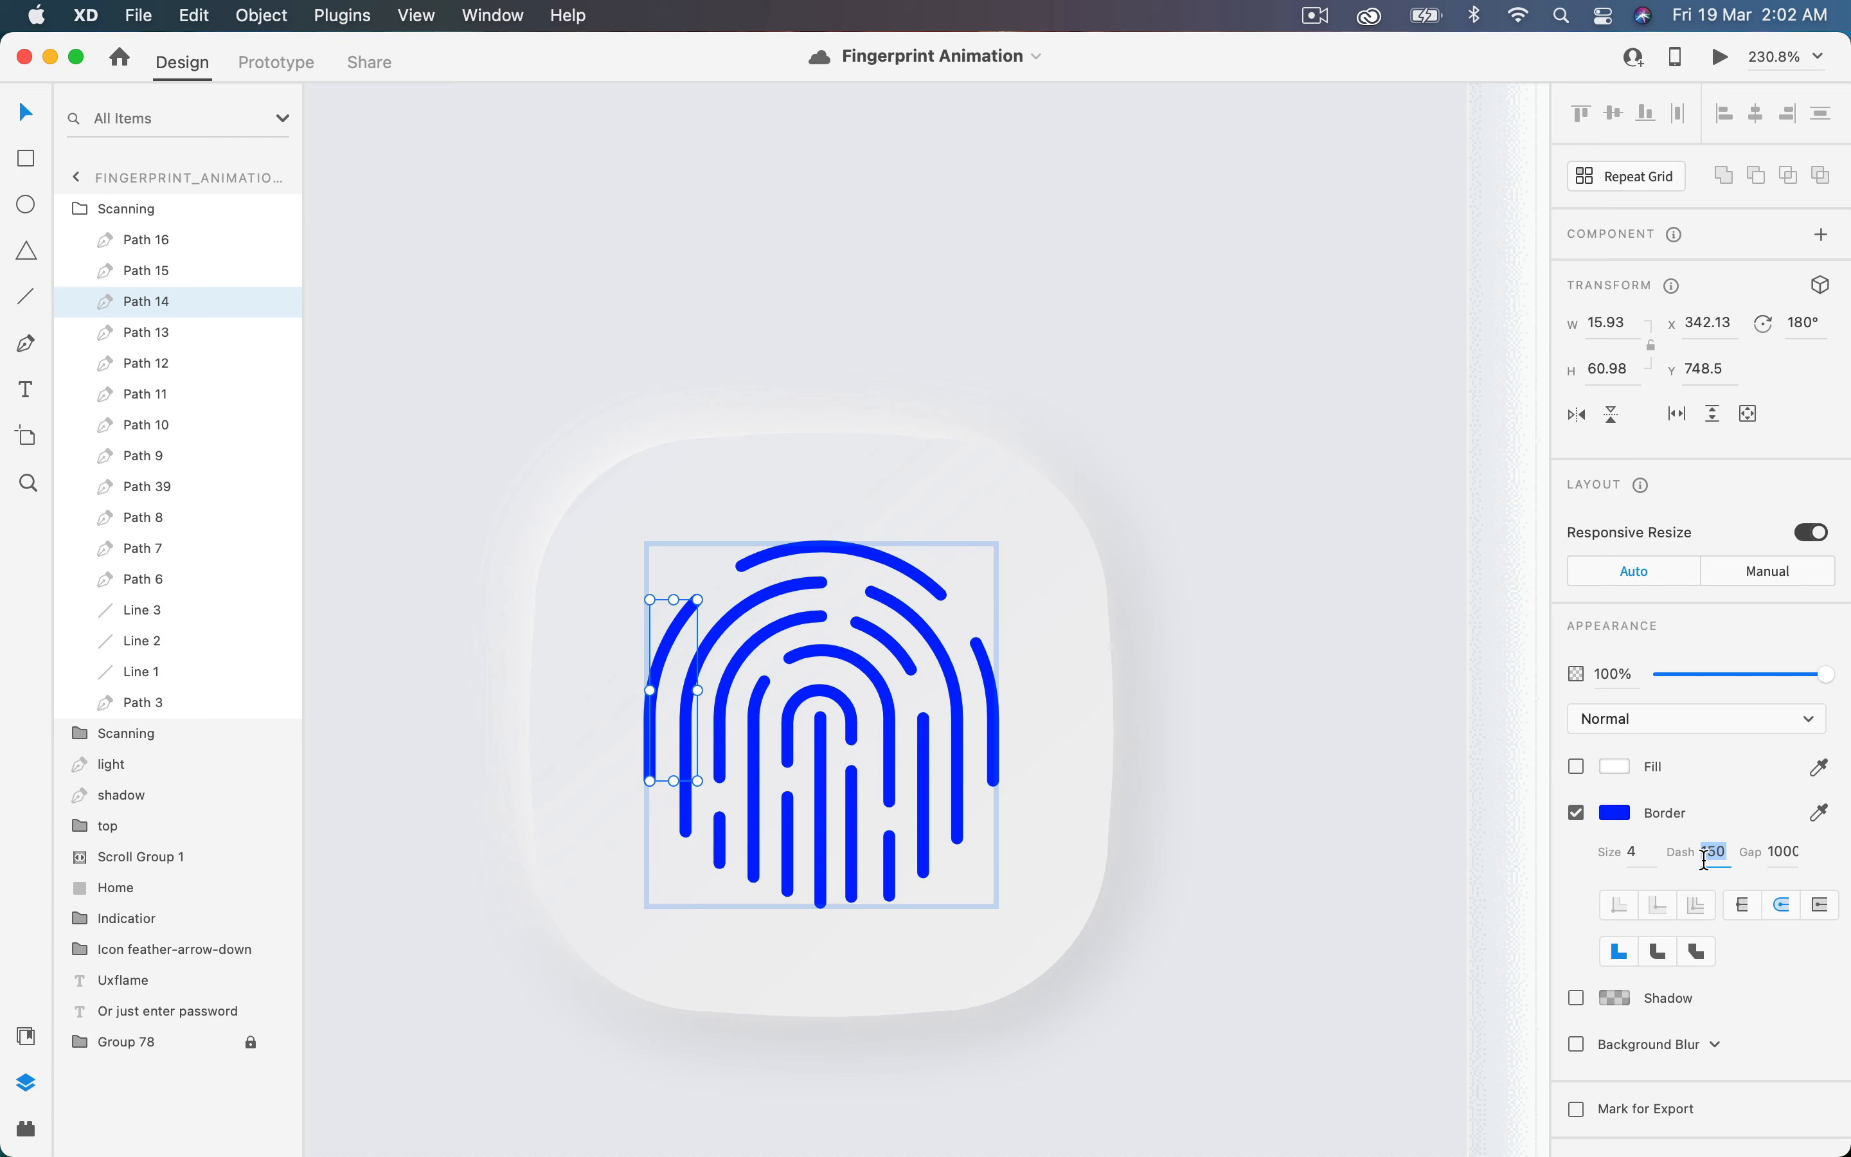
key("Tab")
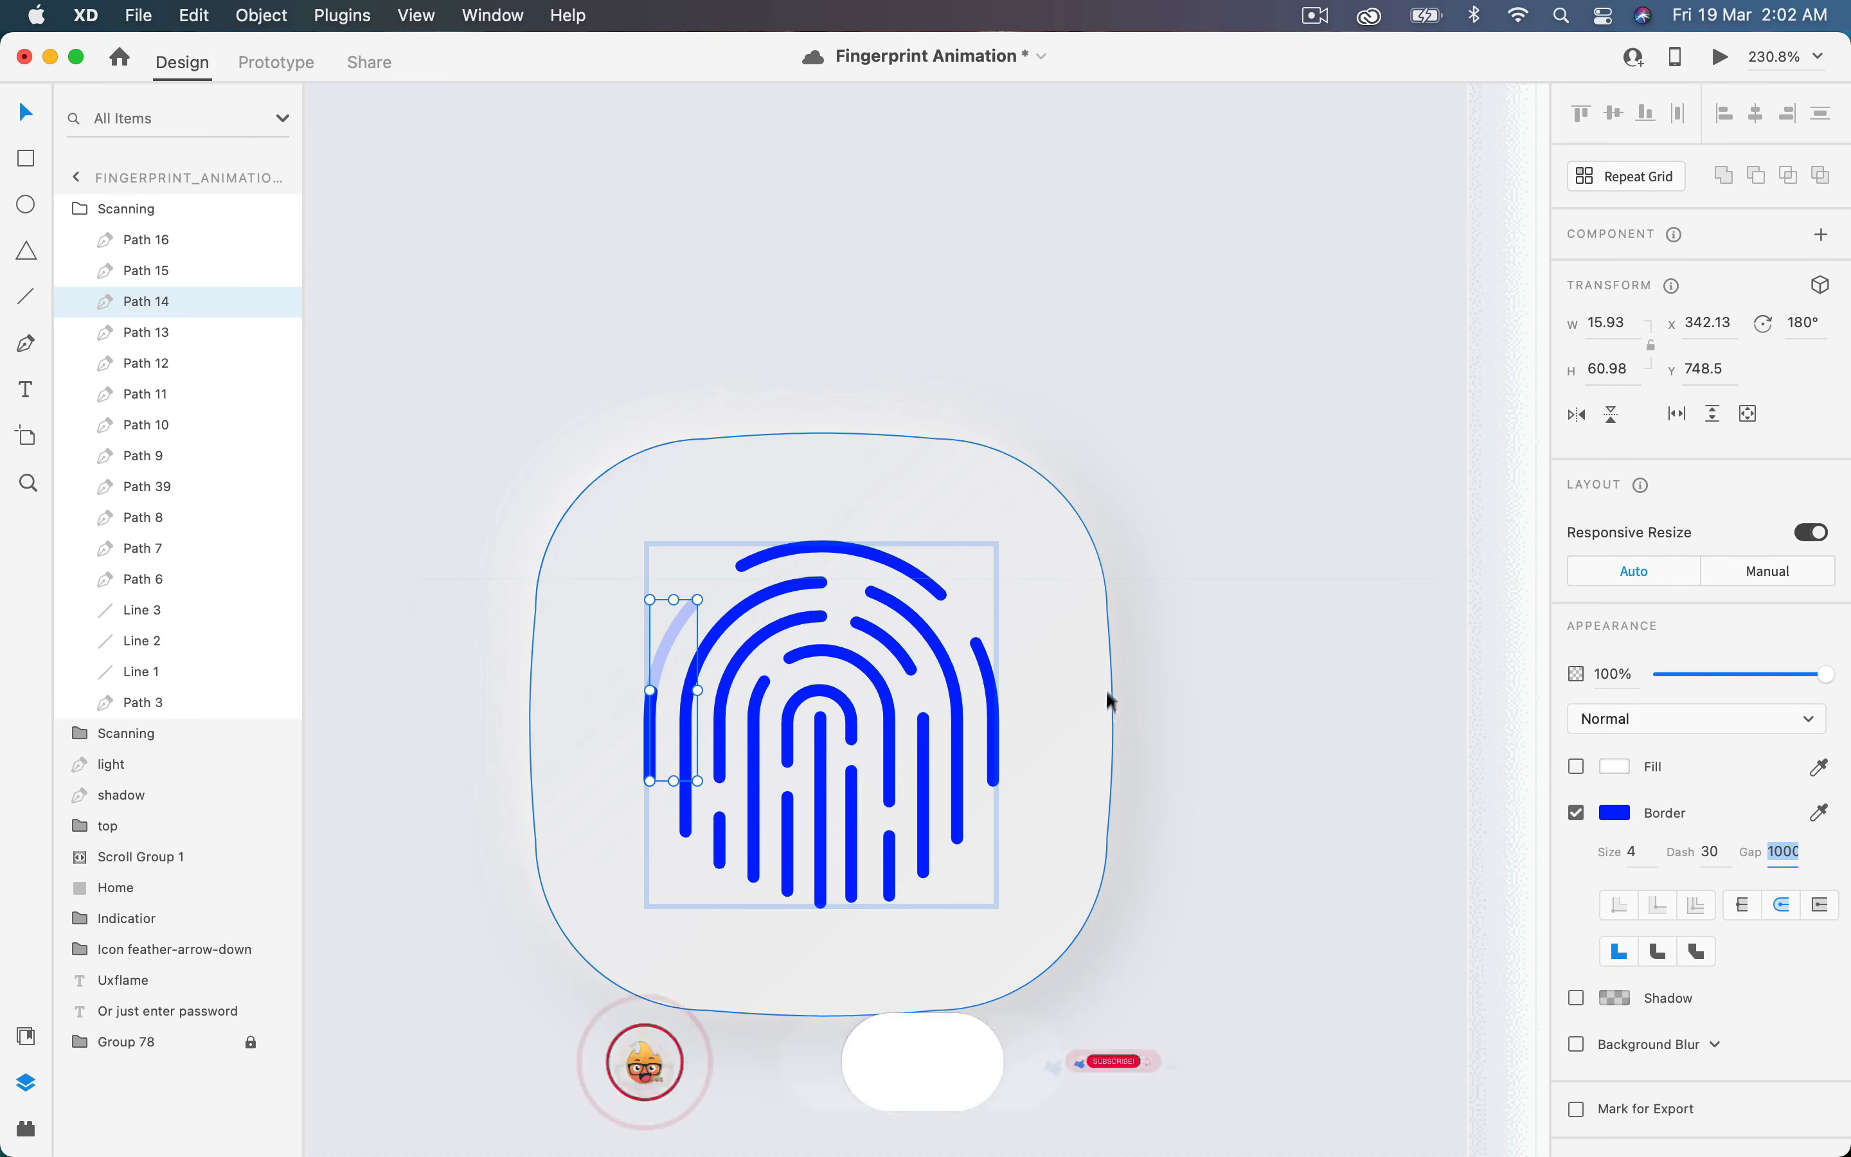
- Set the border dash of the second arc from the outside, Path 12, to 70
left_click(749, 610)
left_click(1713, 853)
type("70")
key("Tab")
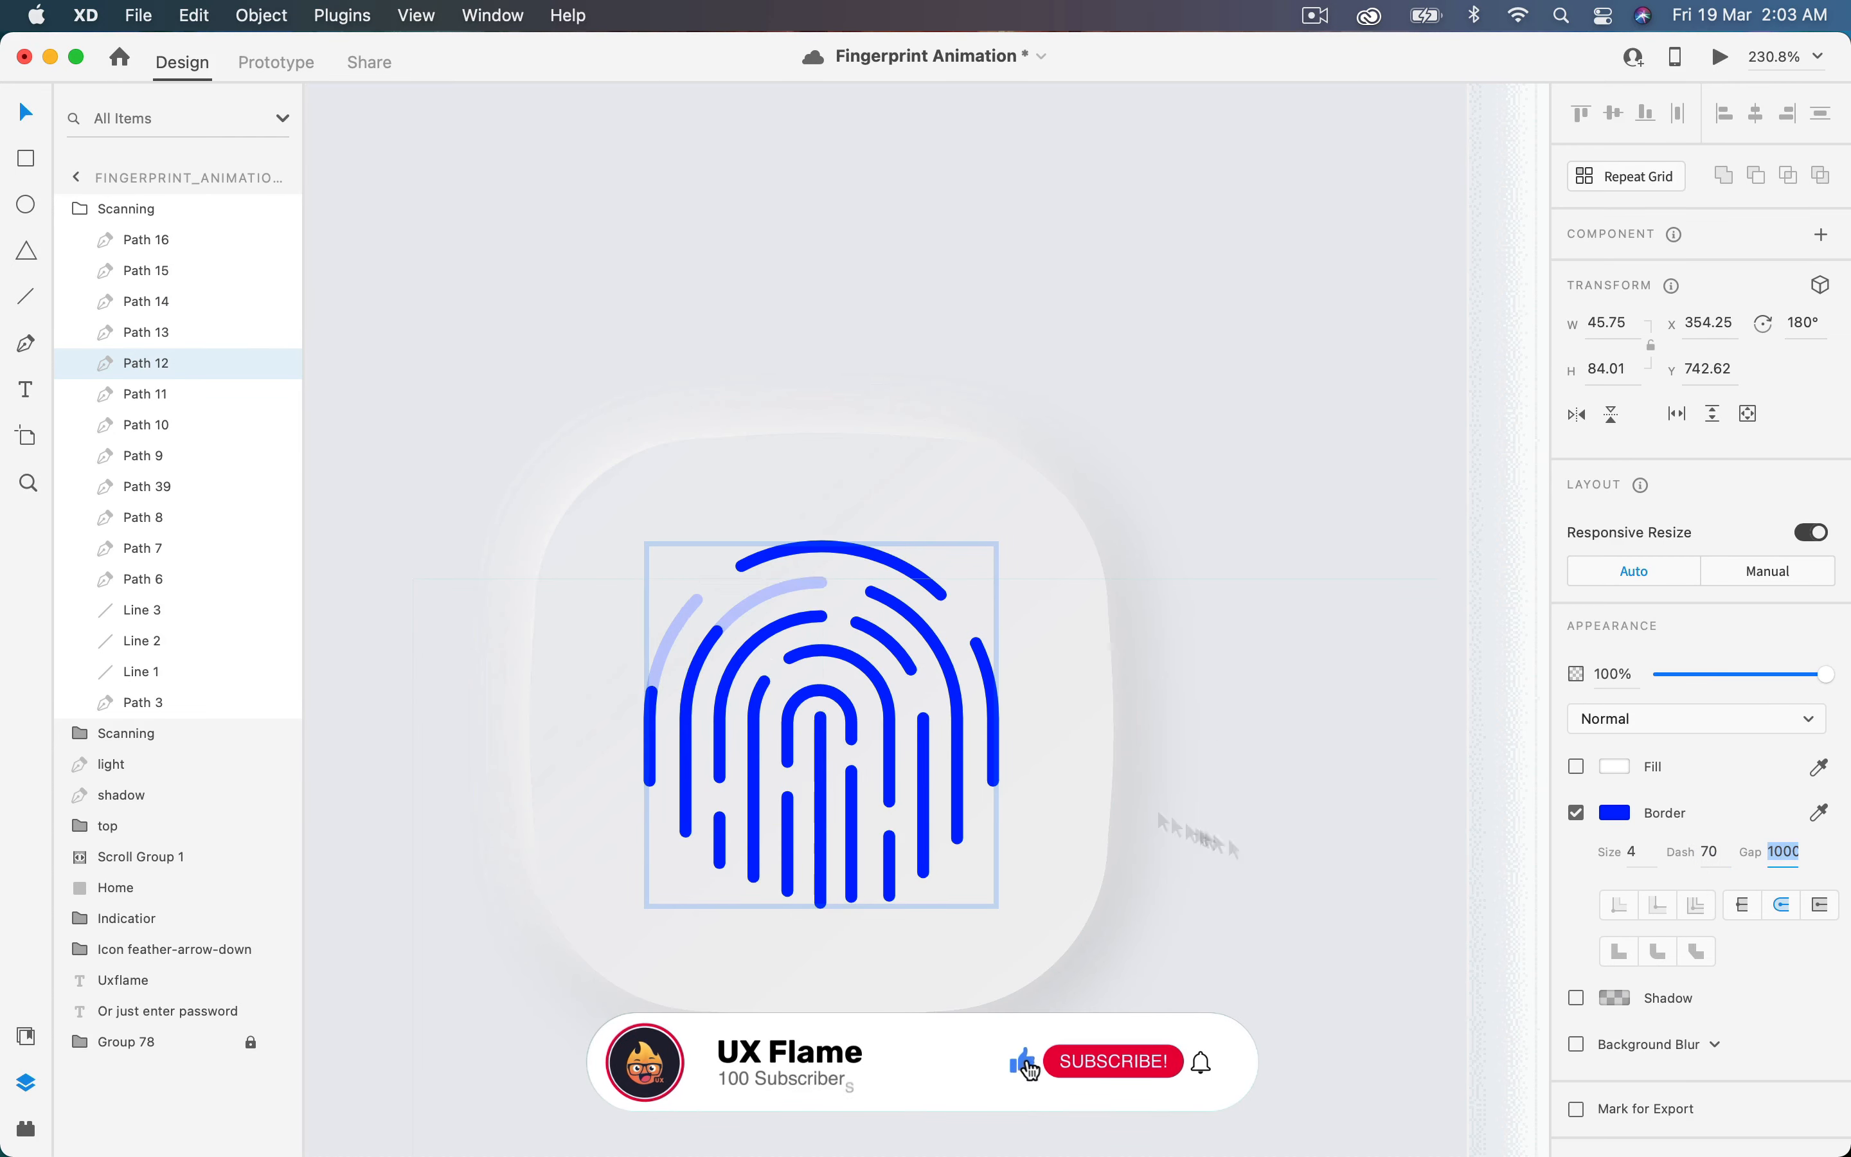
- Set the border dash of the next two left-hand arcs inward, Path 39 and Path 7, to 40
left_click(766, 647)
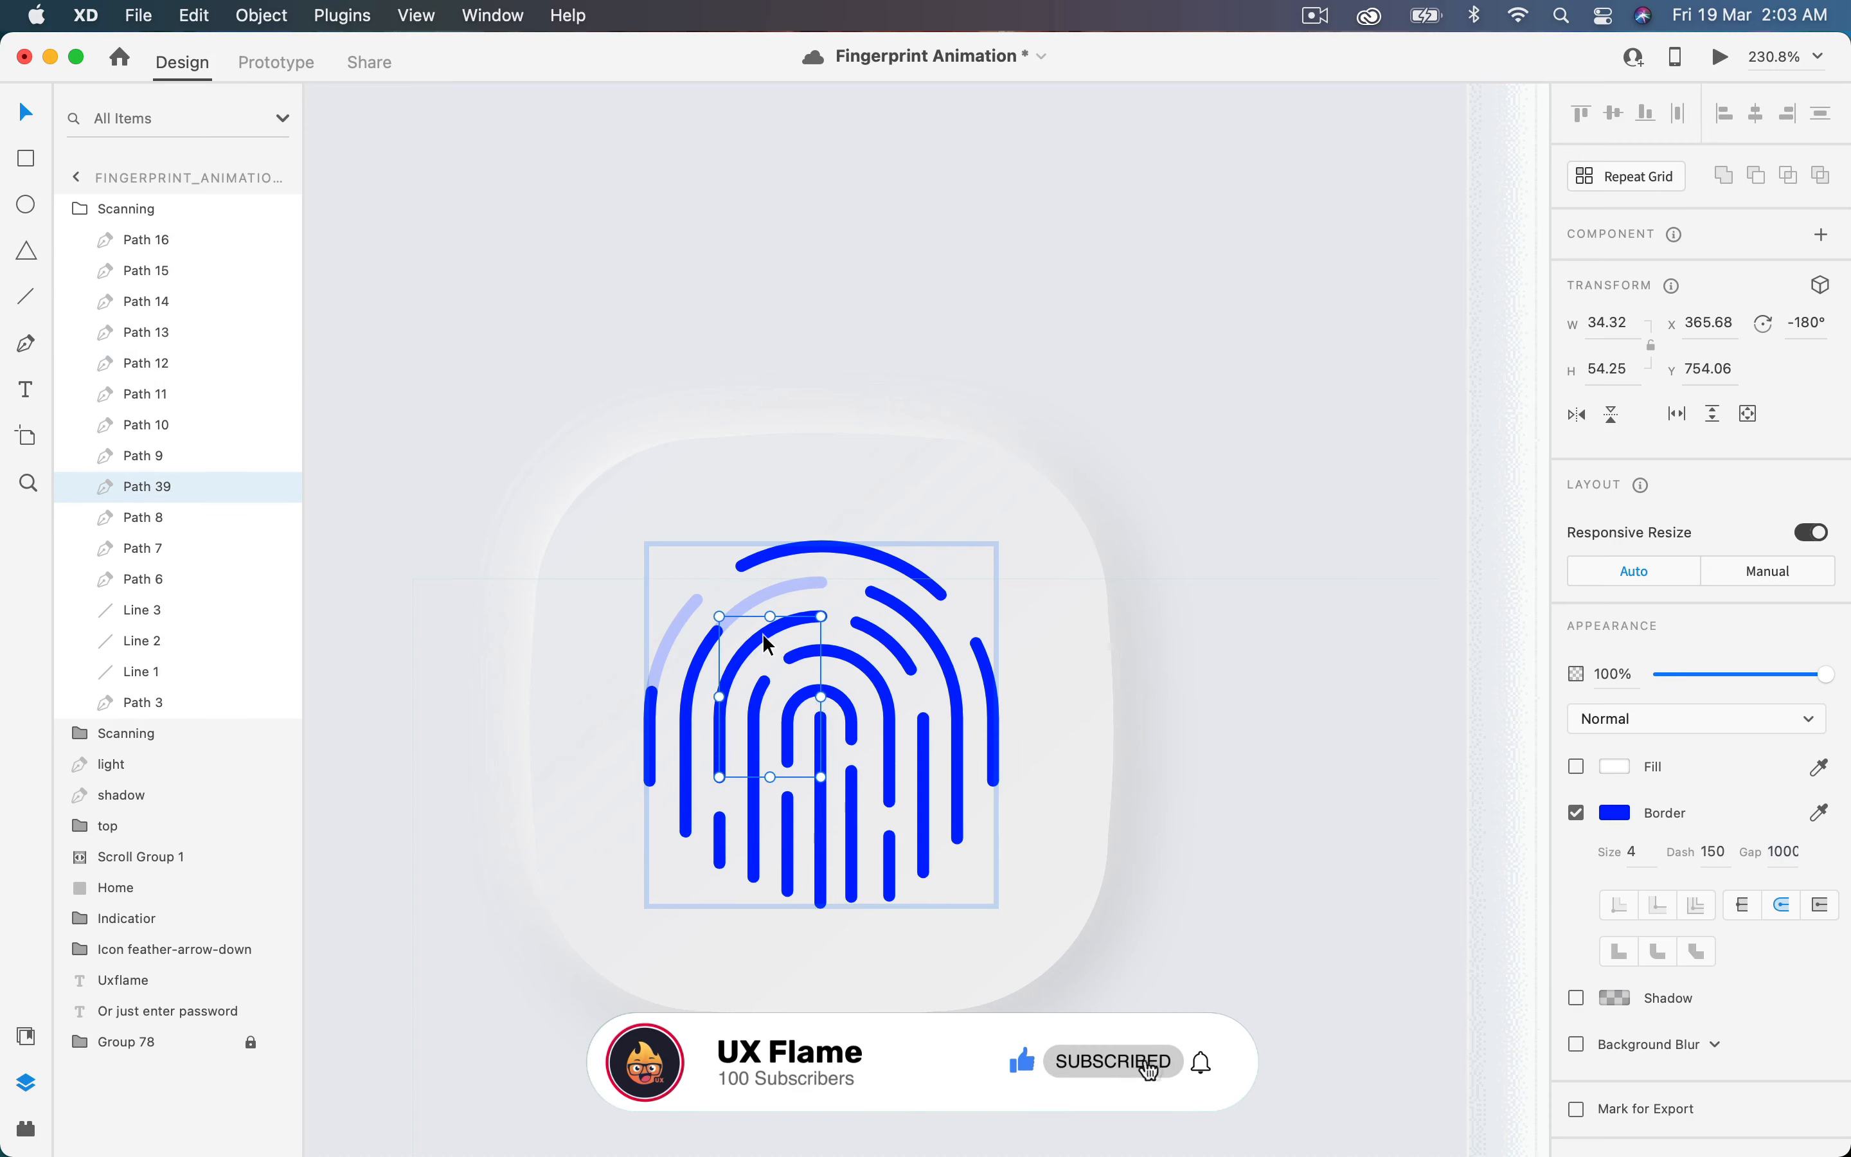
left_click(775, 629)
left_click(1713, 852)
type("40")
key("Tab")
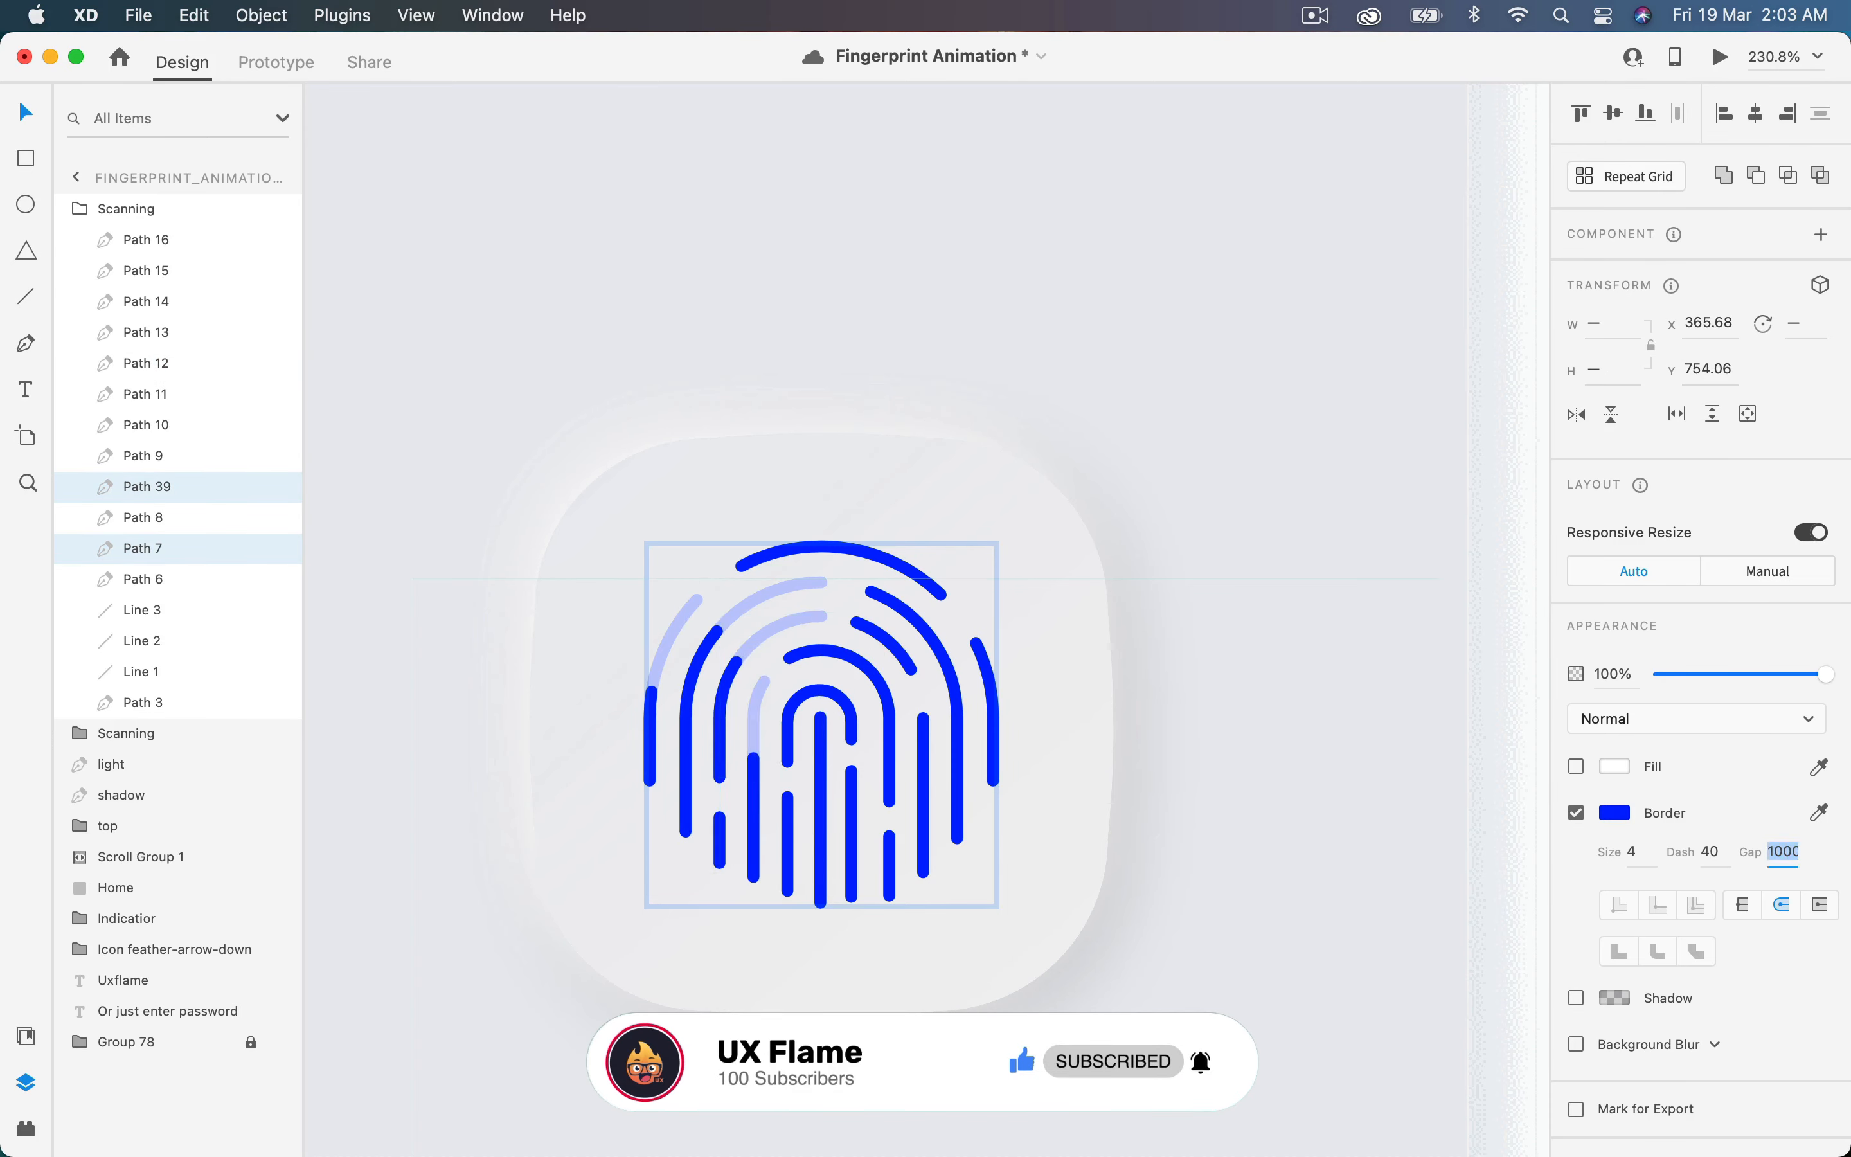
- Shorten the border dashes of the central vertical line (Line 1) and the inner arch, Path 9
left_click(821, 901)
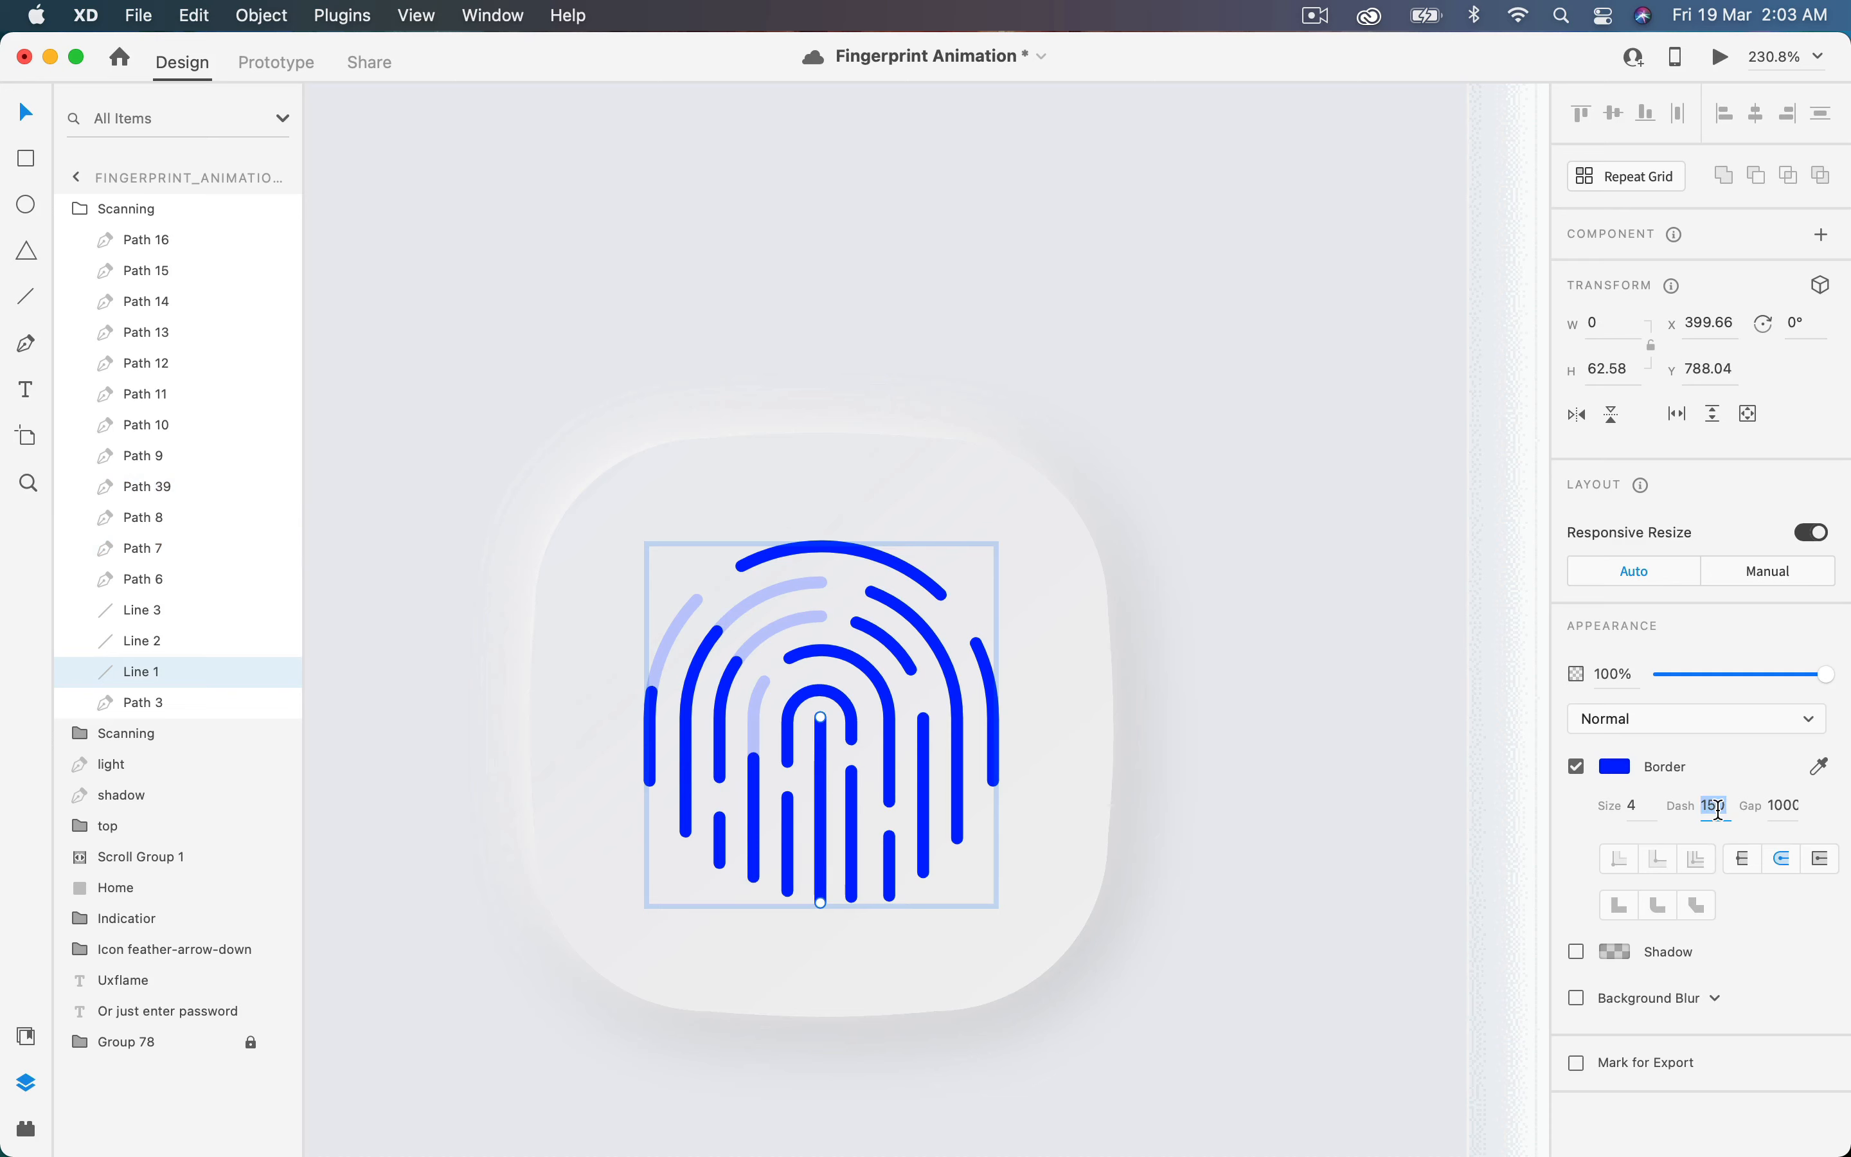
key("Tab")
left_click(826, 650)
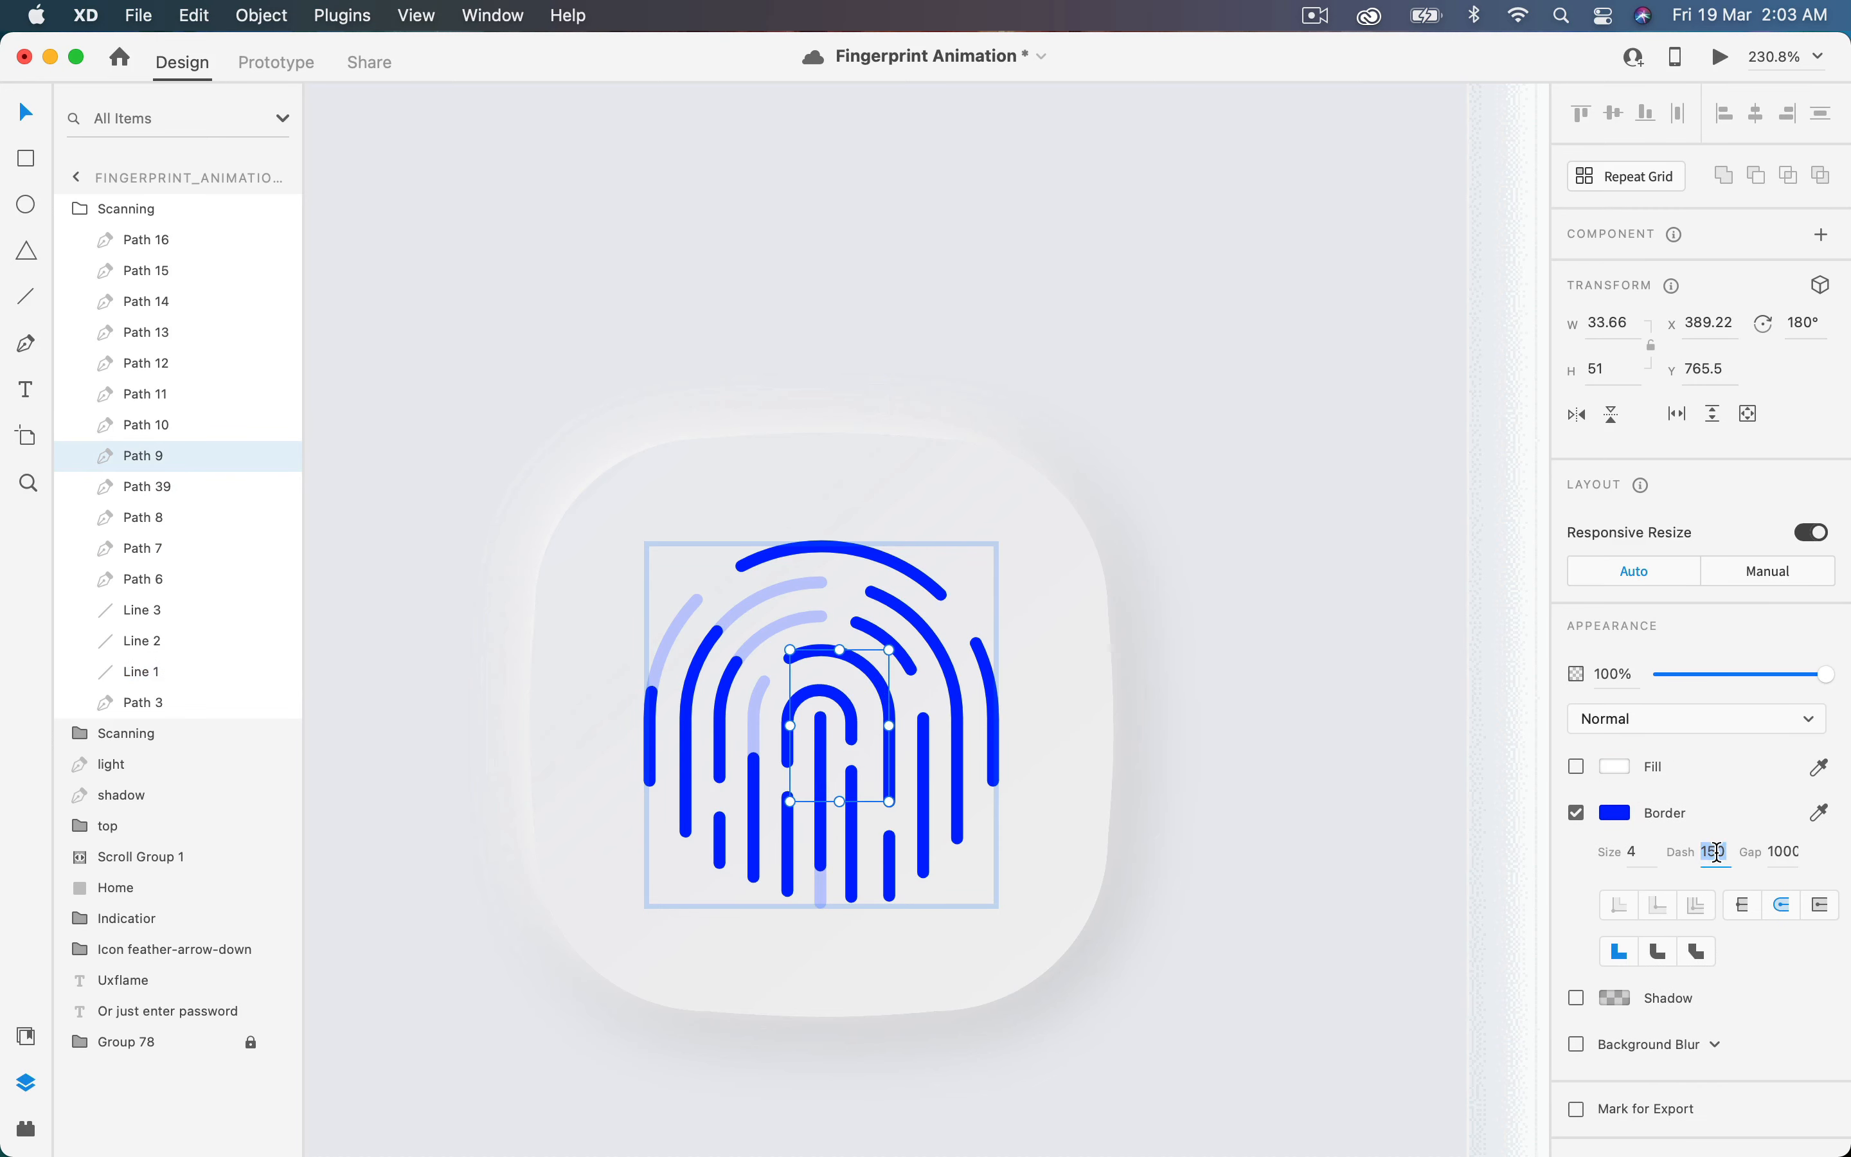
key("Tab")
- Shorten the border dash of the straight line Path 11 and set the right-hand arc Path 13's dash to 60
left_click(924, 839)
left_click(1714, 852)
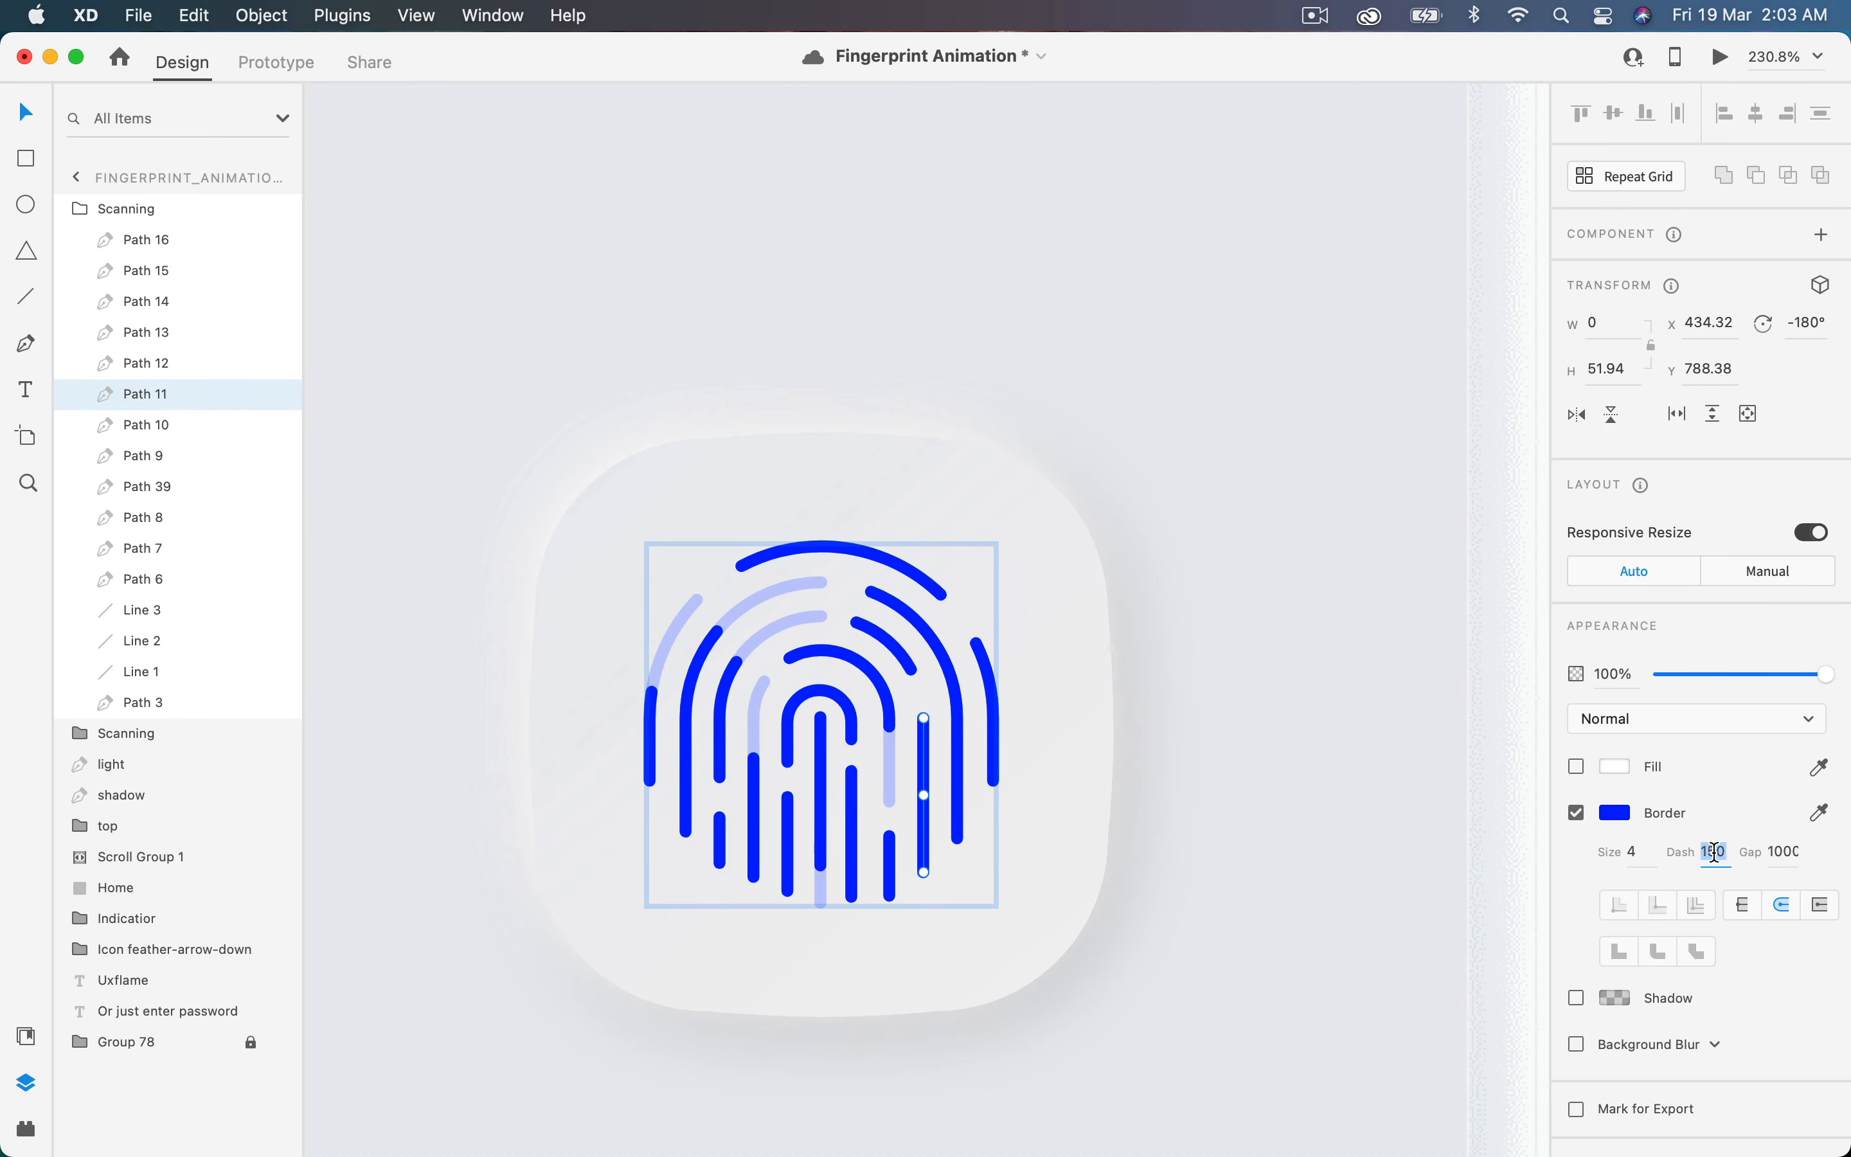
key("Tab")
left_click(956, 747)
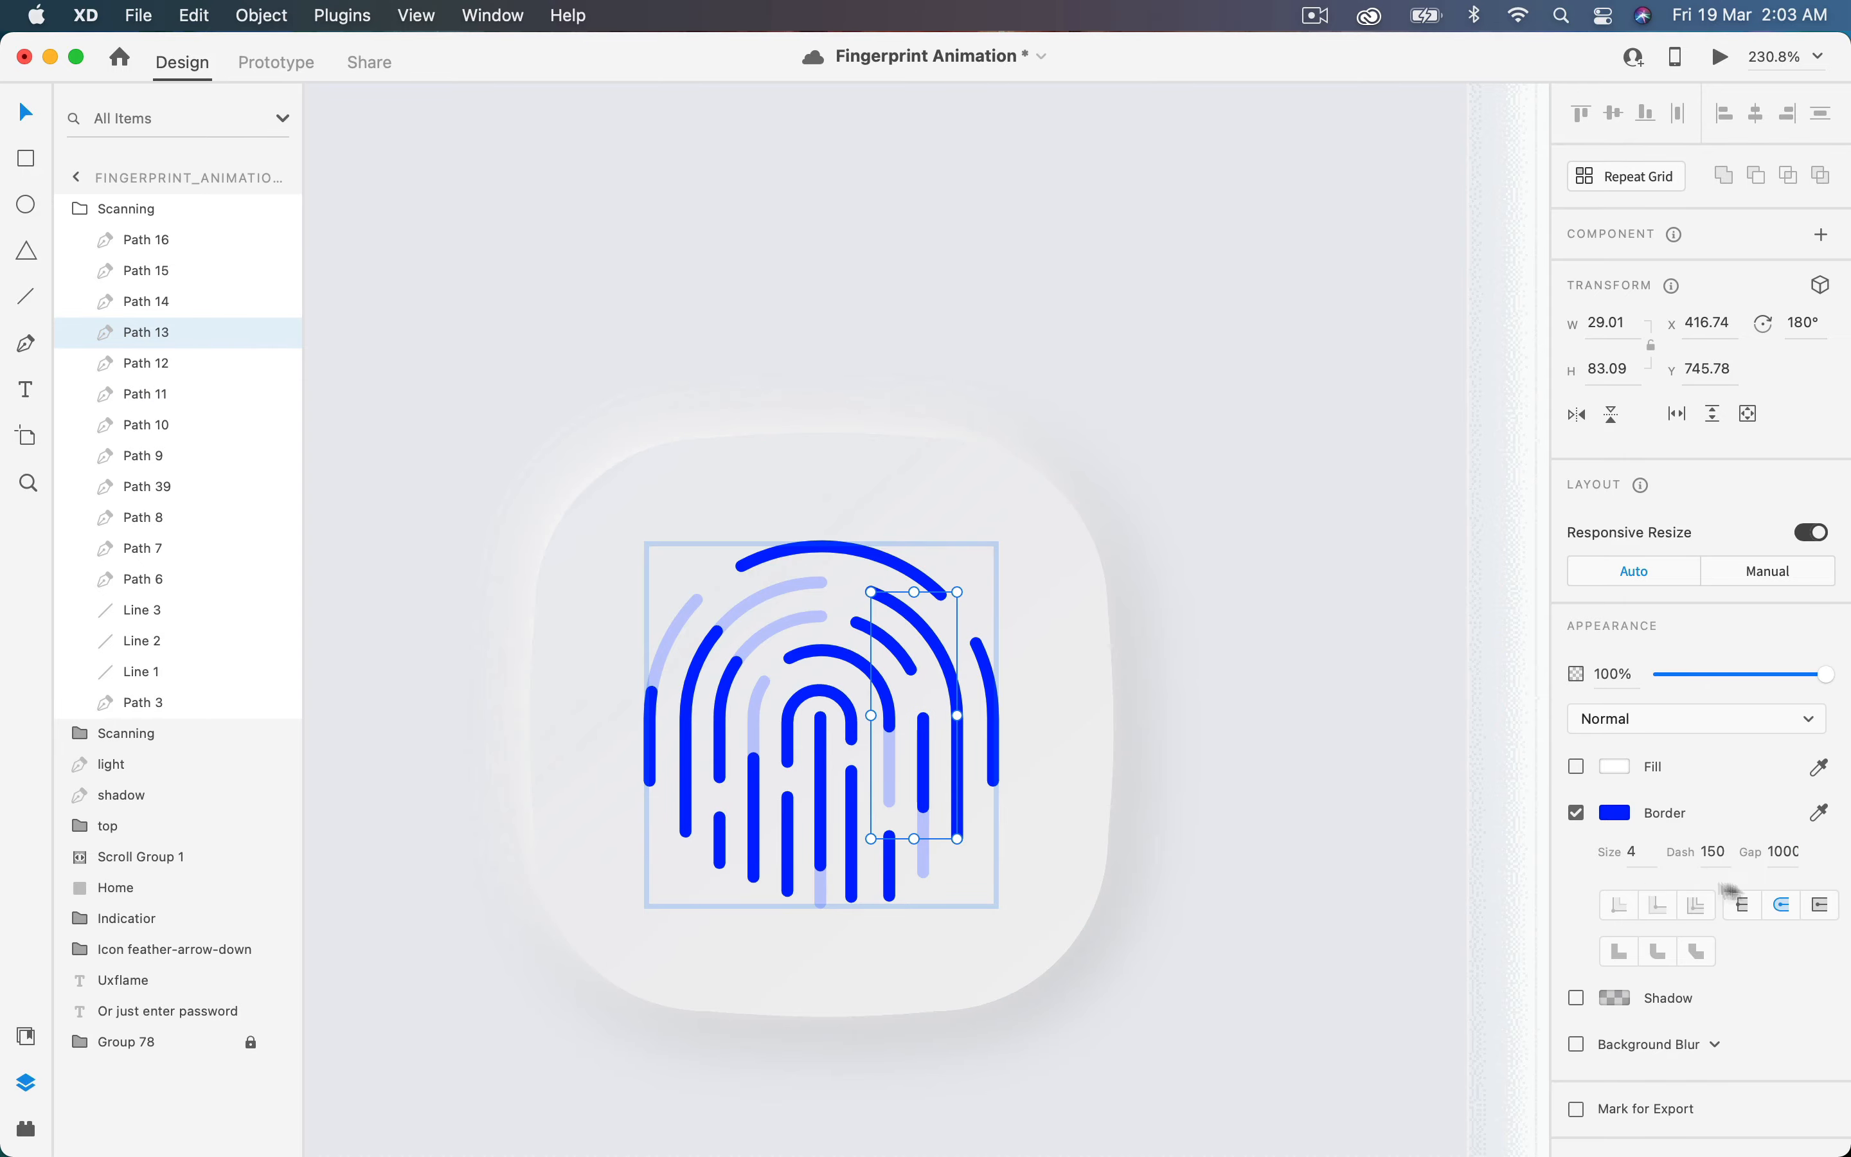
type("60")
key("Tab")
left_click(1358, 665)
- On the last artboard, shrink both Scanning fingerprint groups about their centre to about 73 × 76 and set their opacity to 0%
scroll(1352, 663, "down", 5)
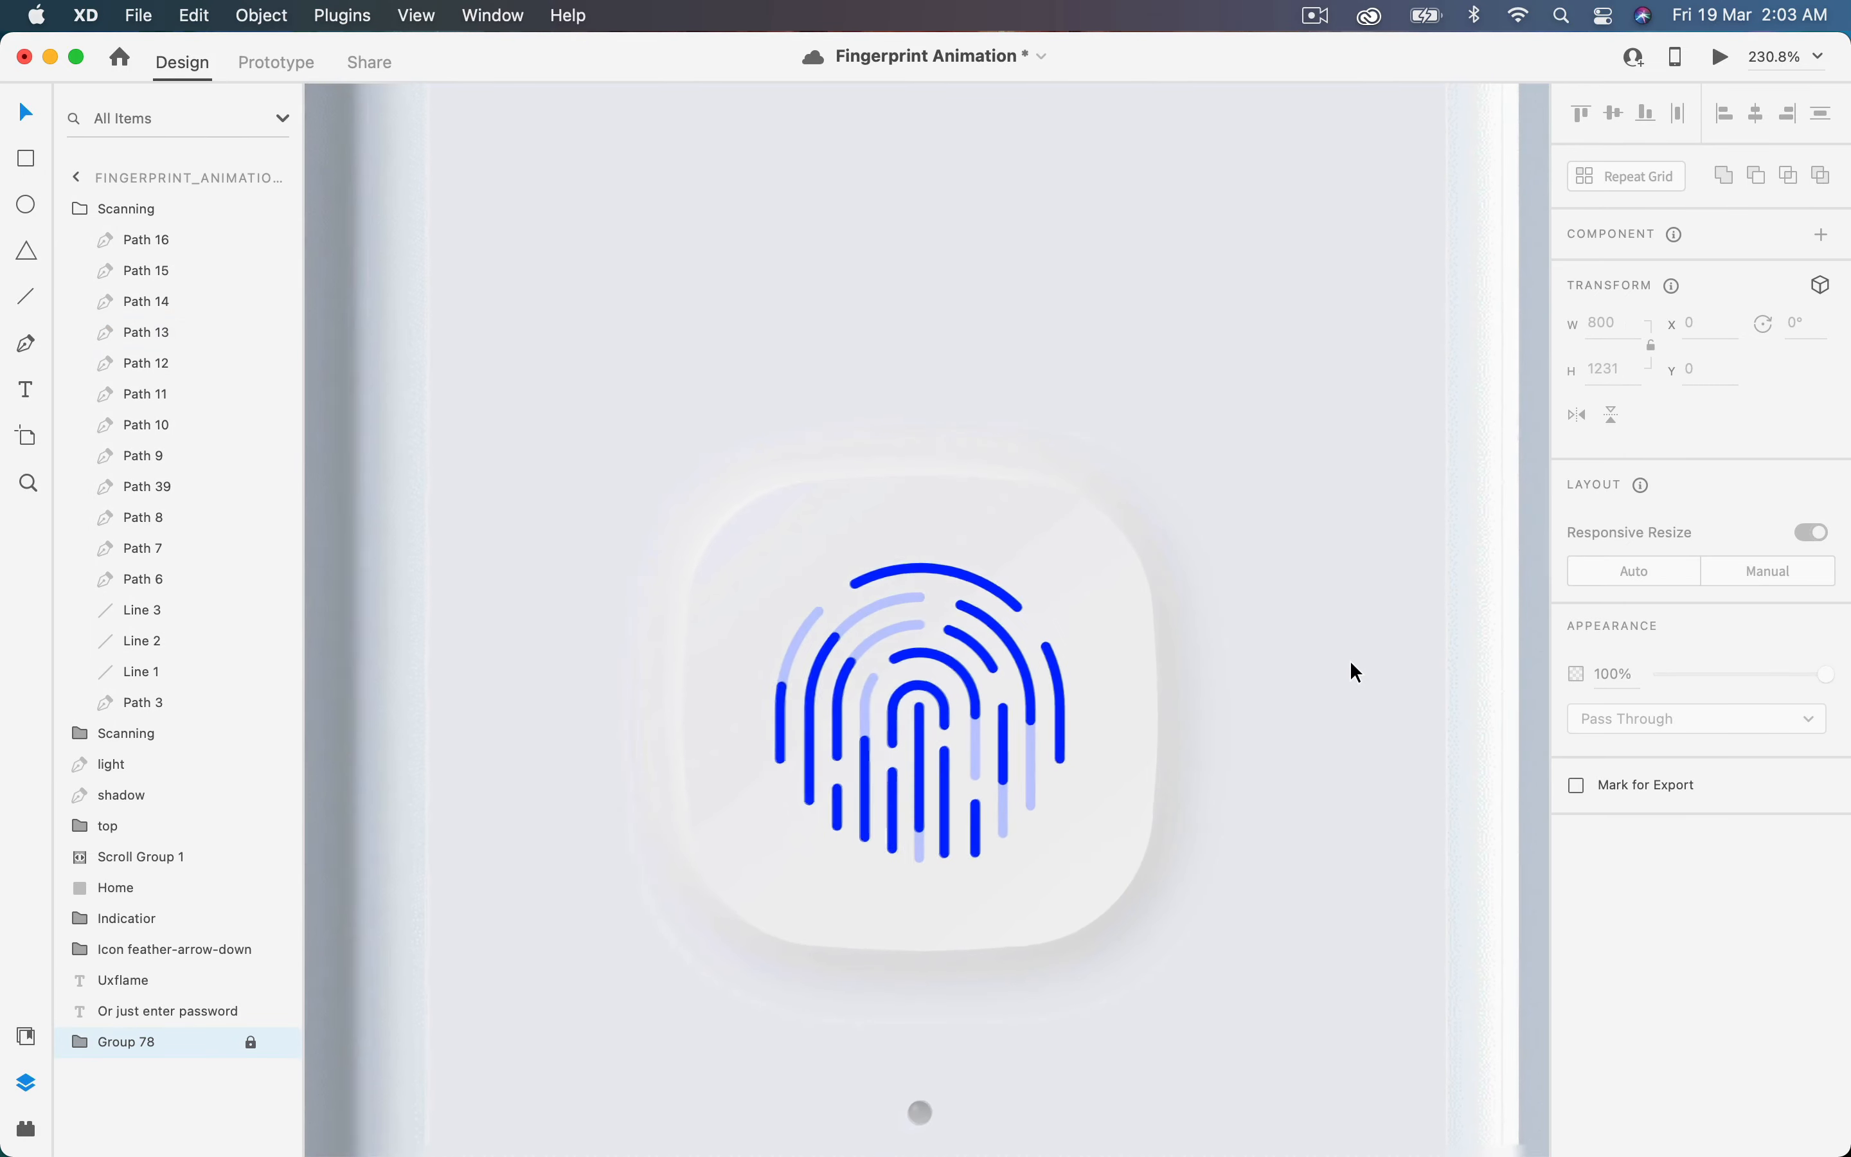
scroll(1351, 663, "down", 3)
scroll(1351, 663, "right", 2)
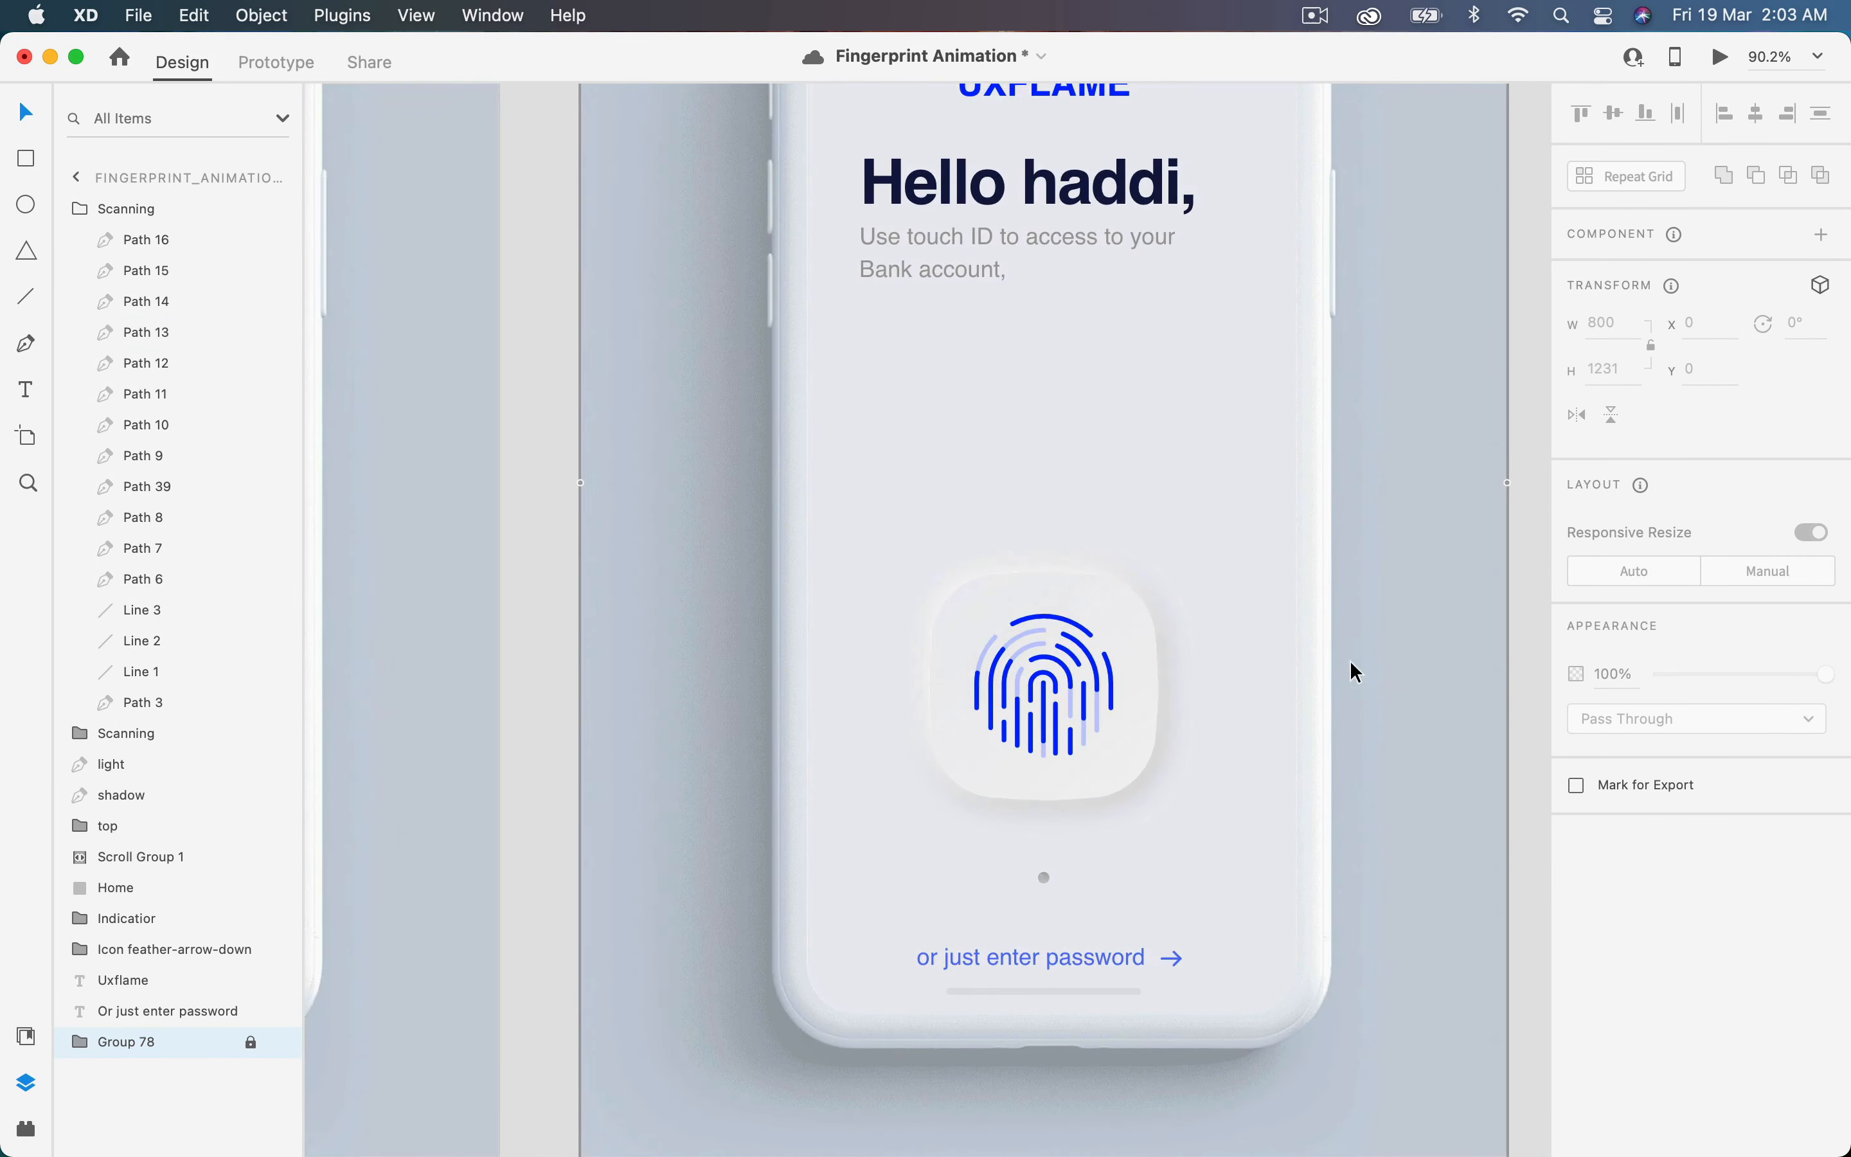
scroll(1351, 663, "down", 1)
scroll(1350, 664, "down", 3)
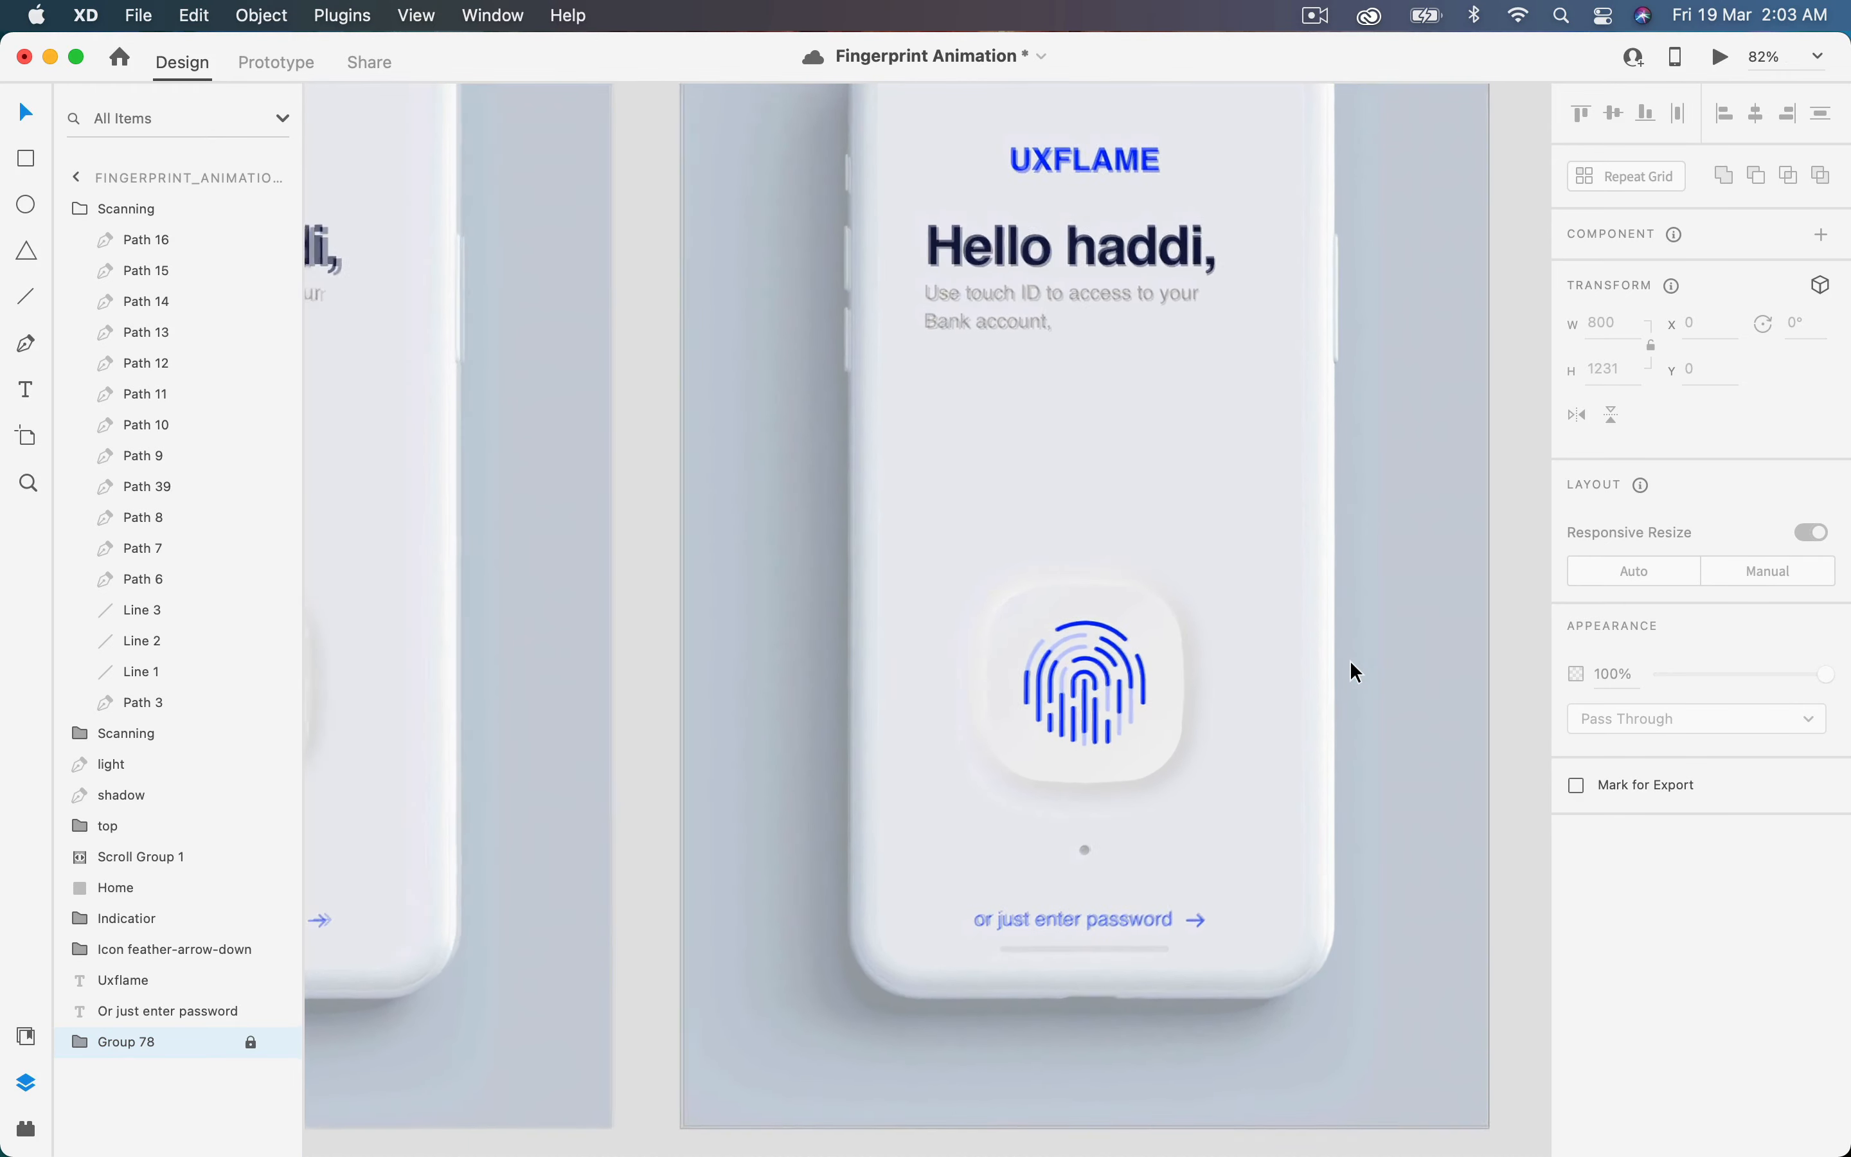
scroll(1350, 660, "down", 5)
scroll(1349, 660, "right", 4)
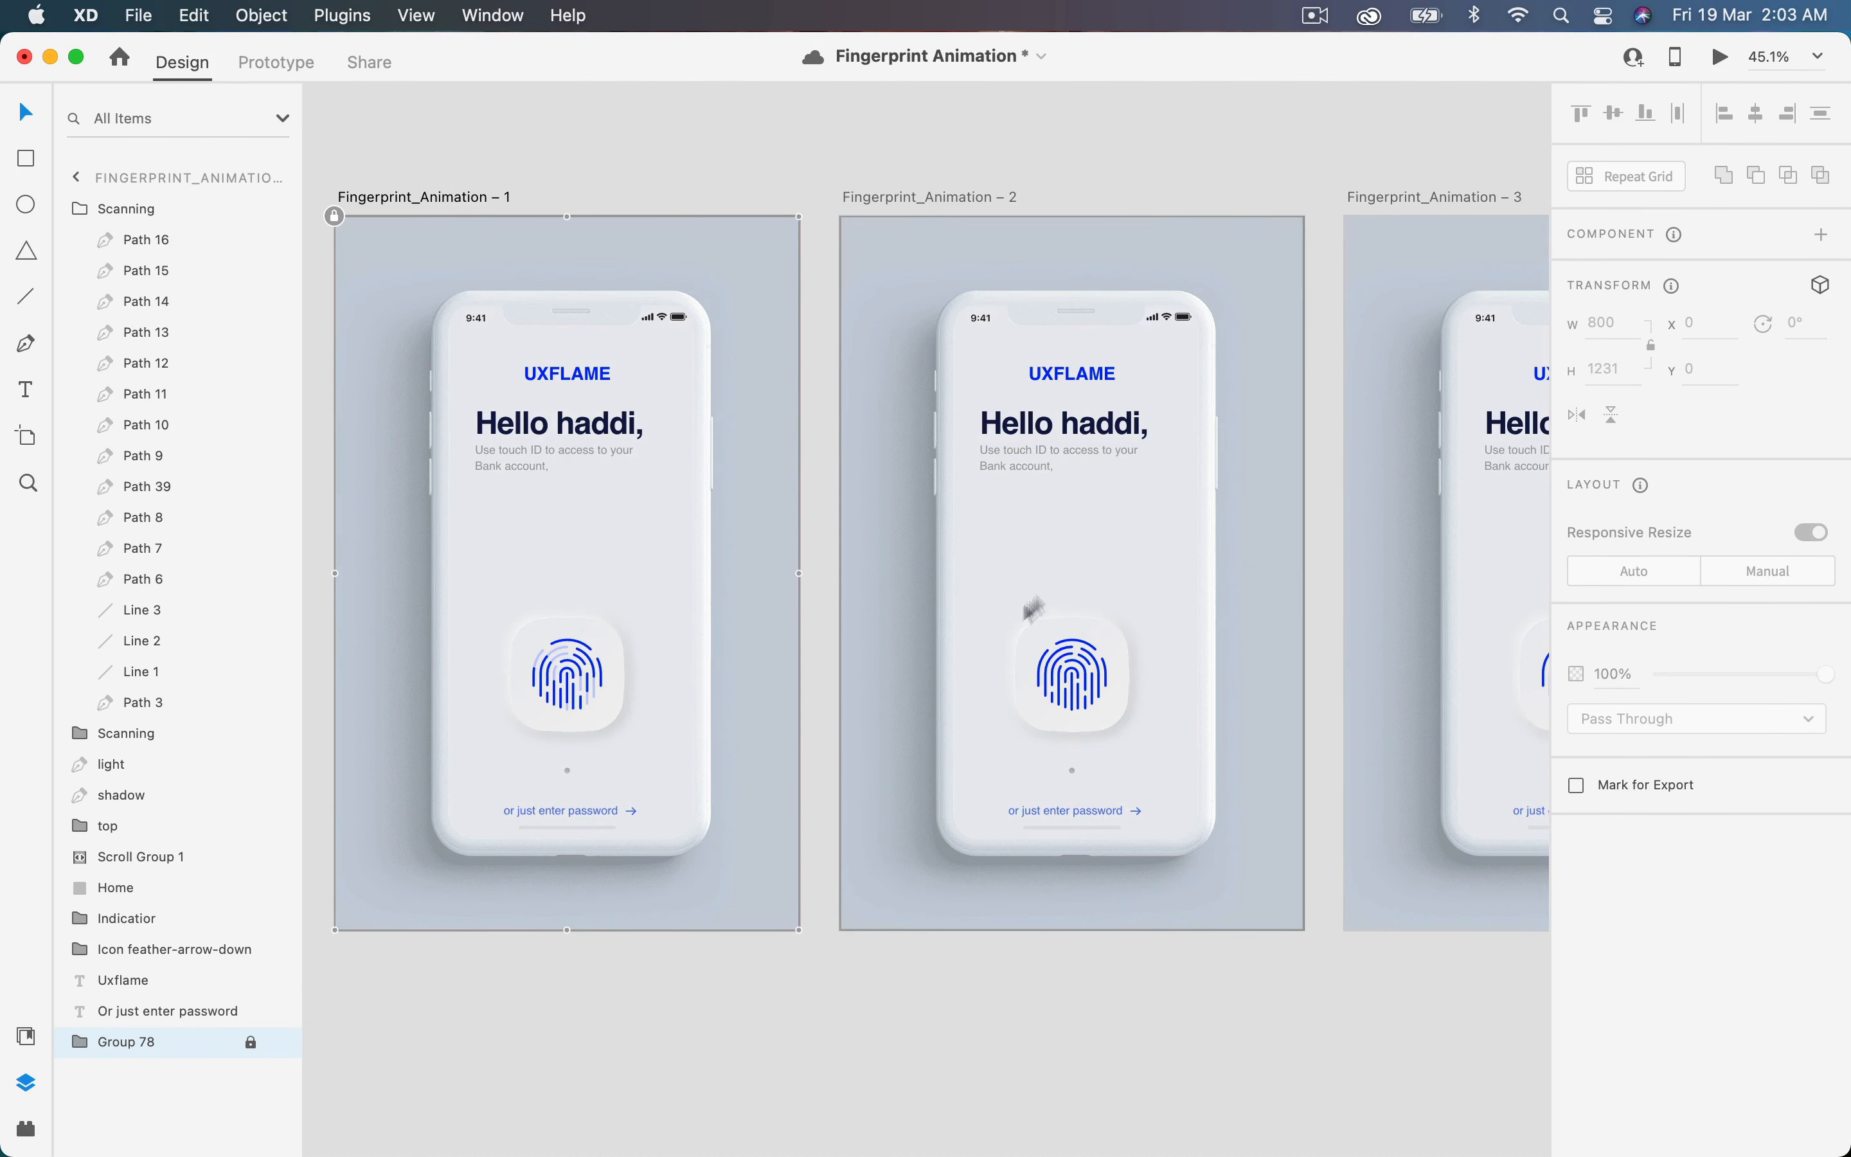
scroll(1321, 544, "up", 4)
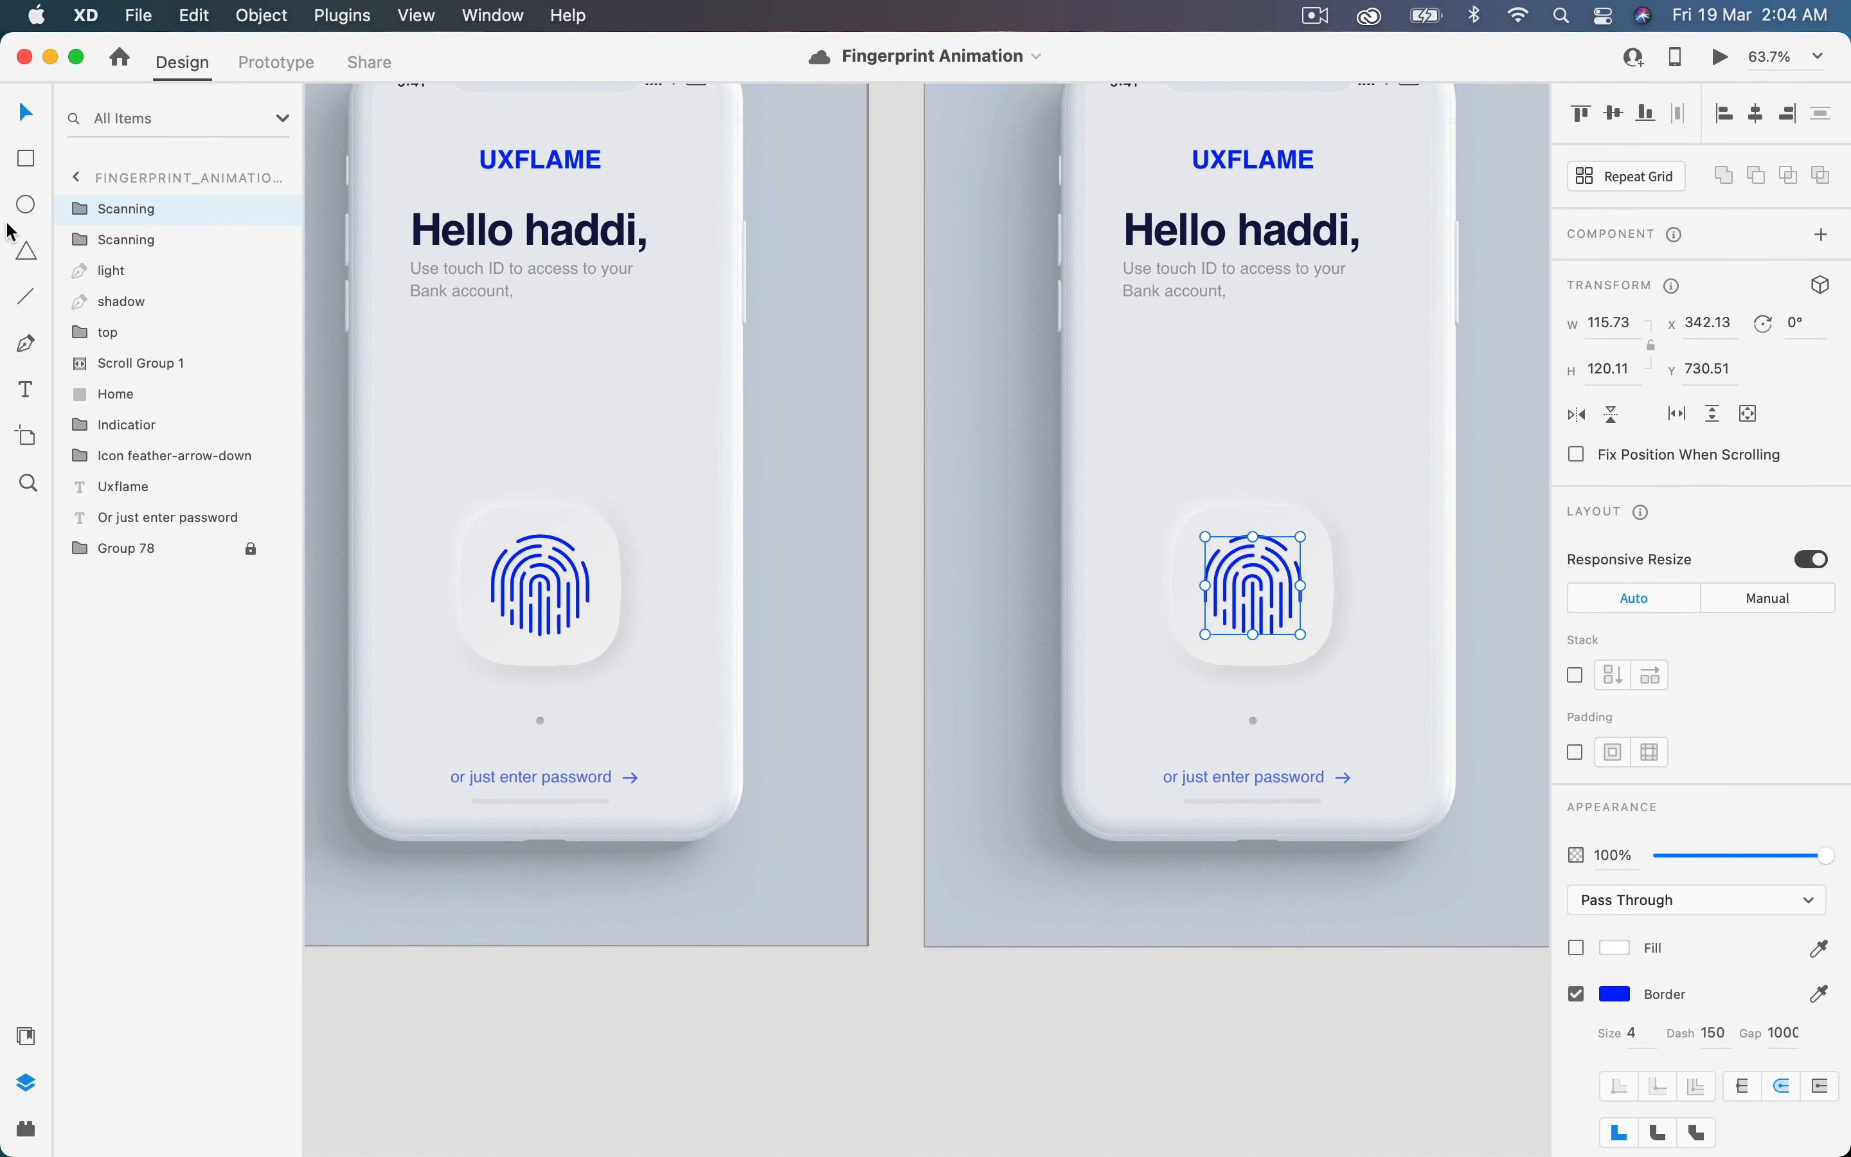
left_click(135, 241, "shift")
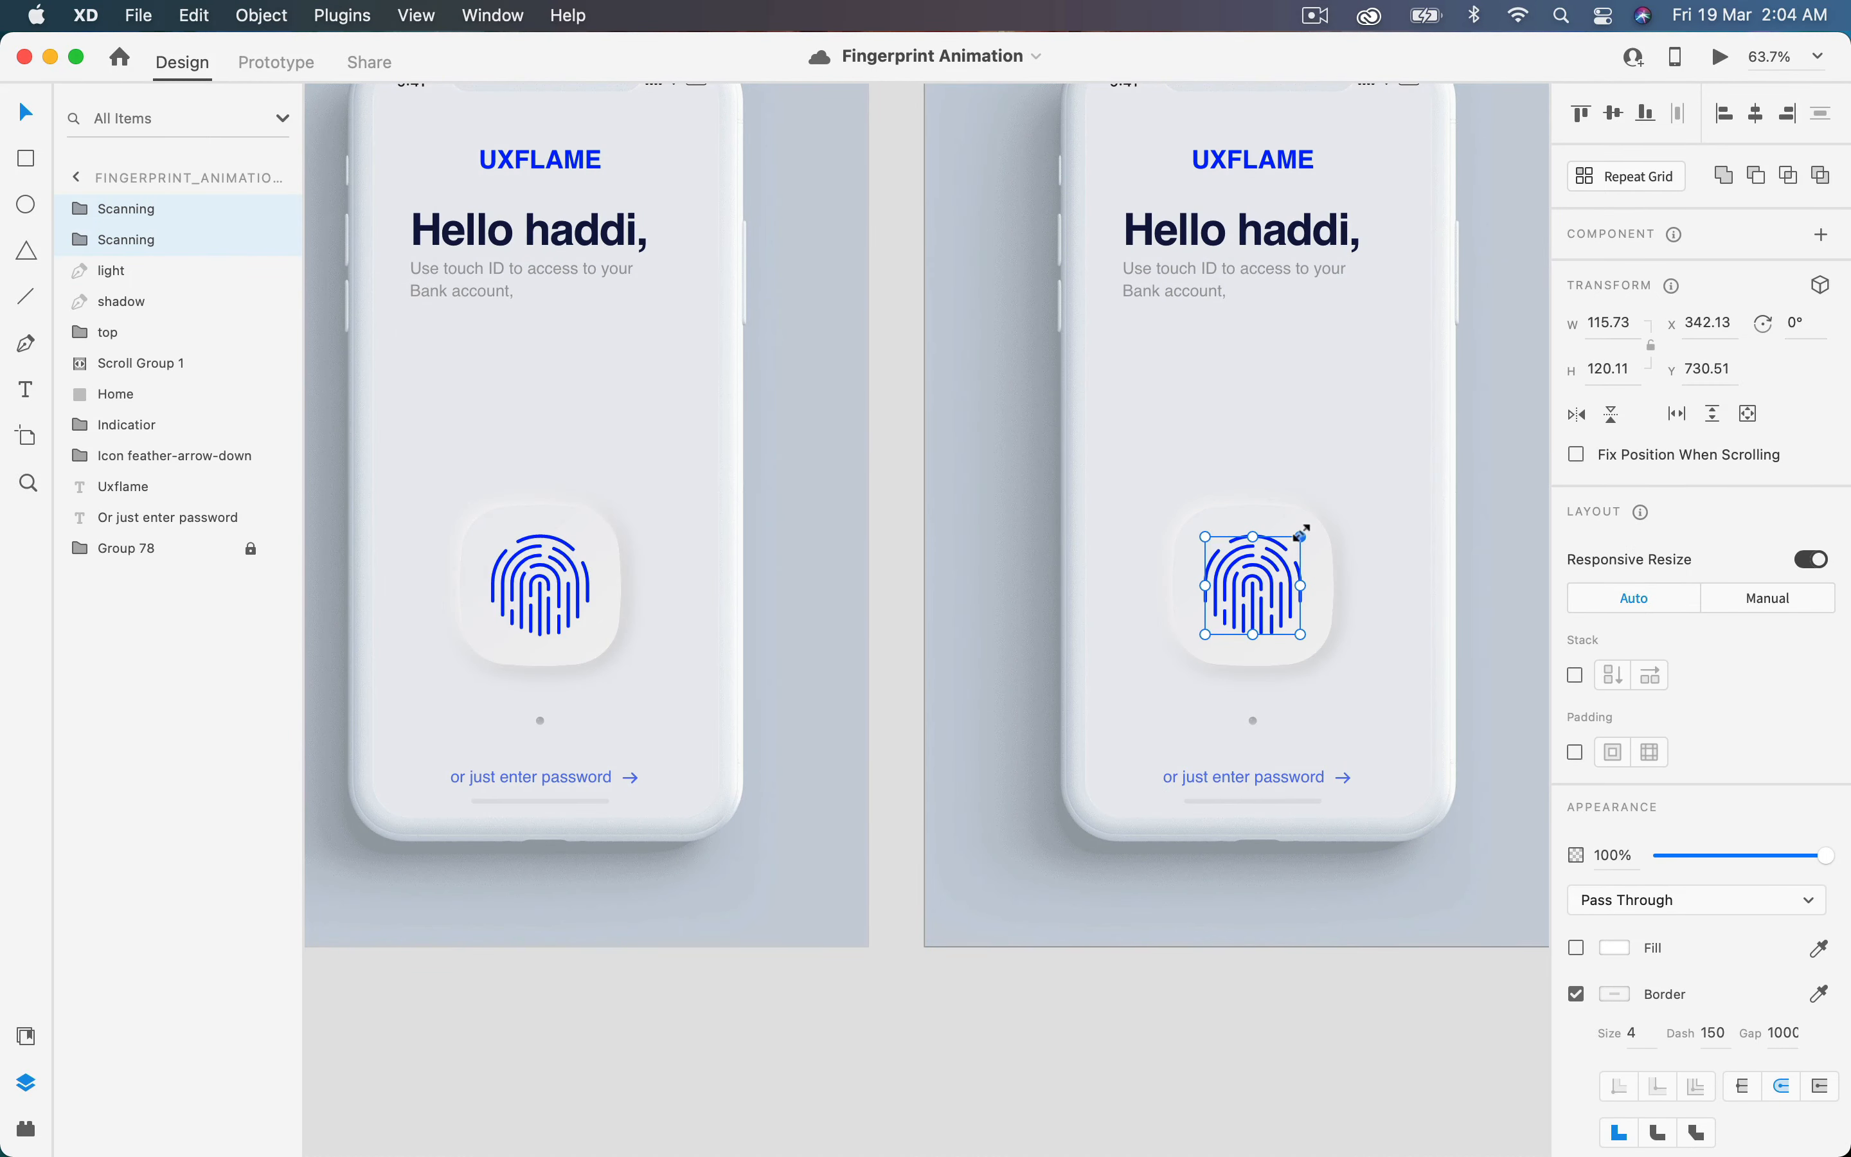
left_click_drag(1301, 537, 1282, 543)
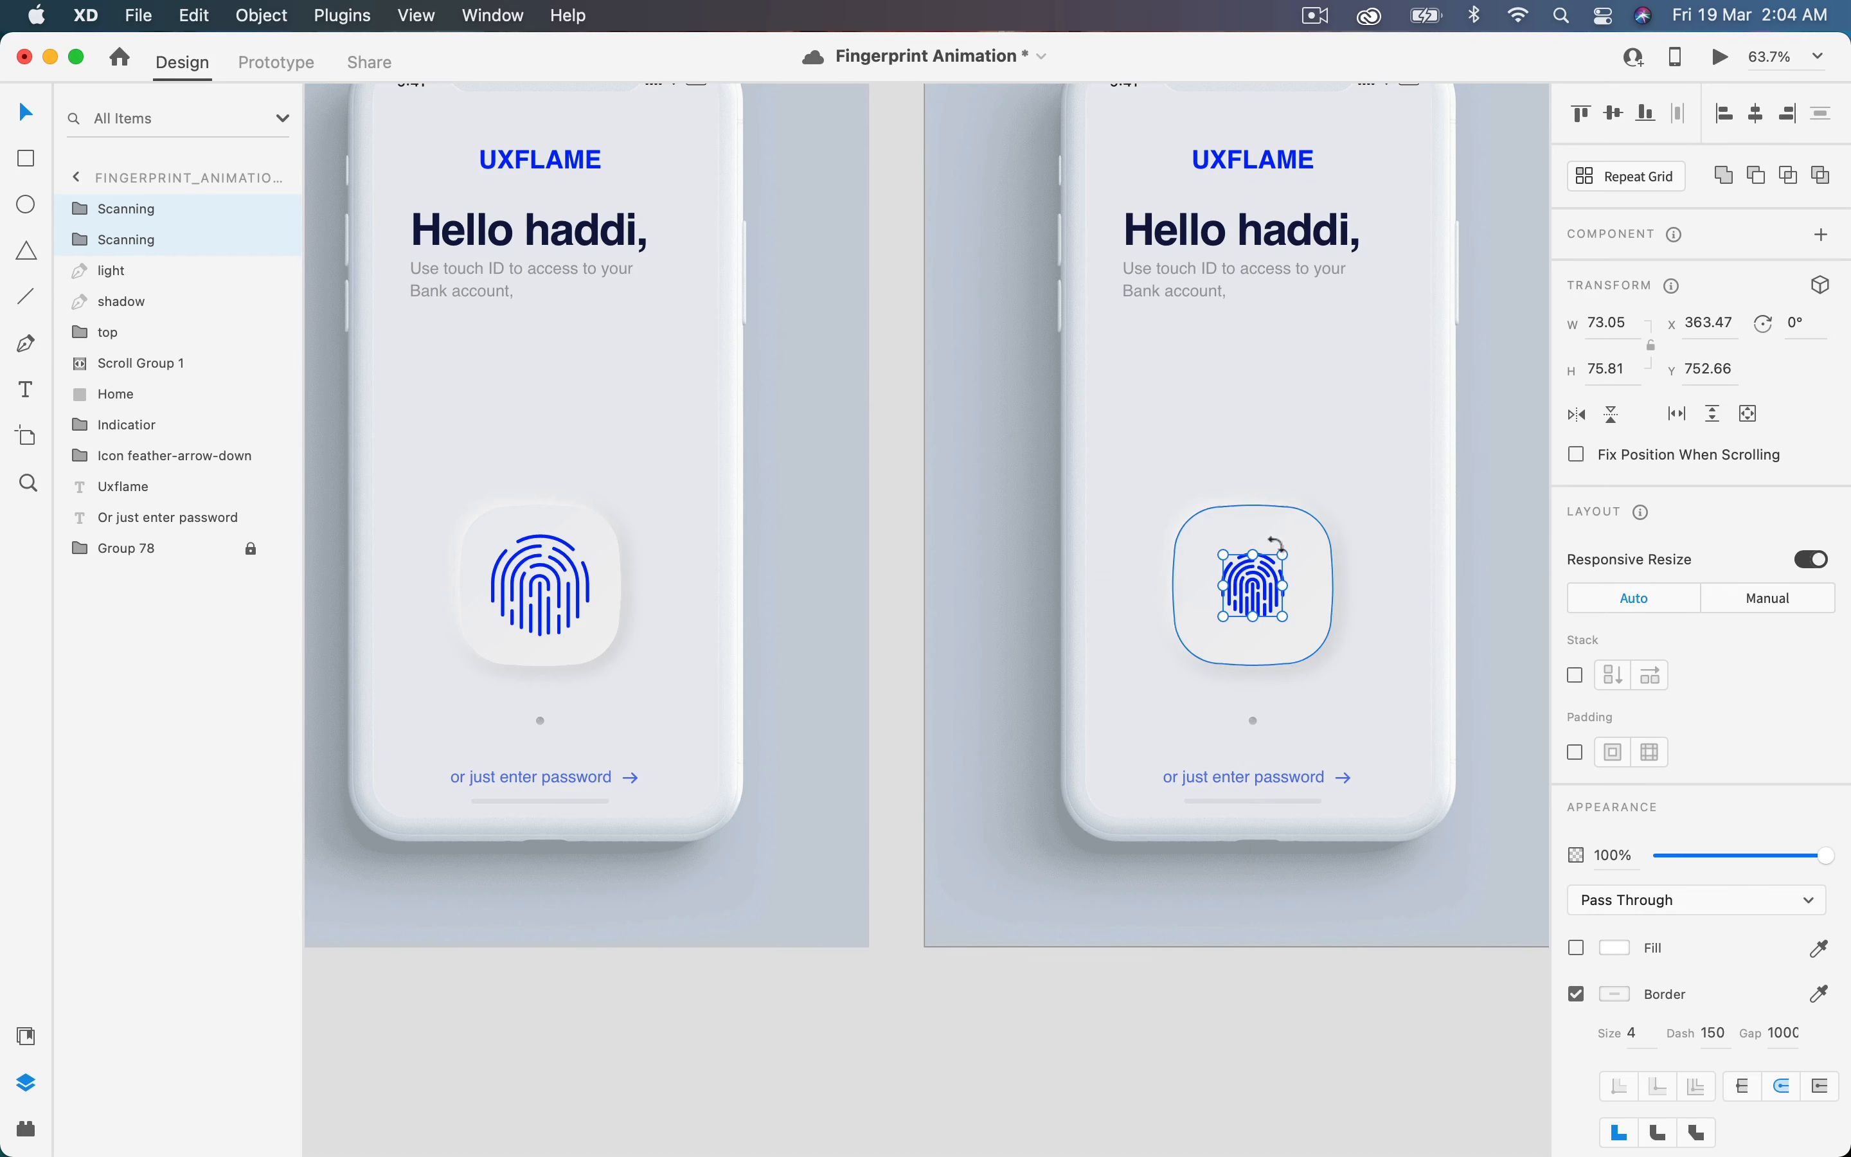
left_click_drag(1828, 862, 1622, 852)
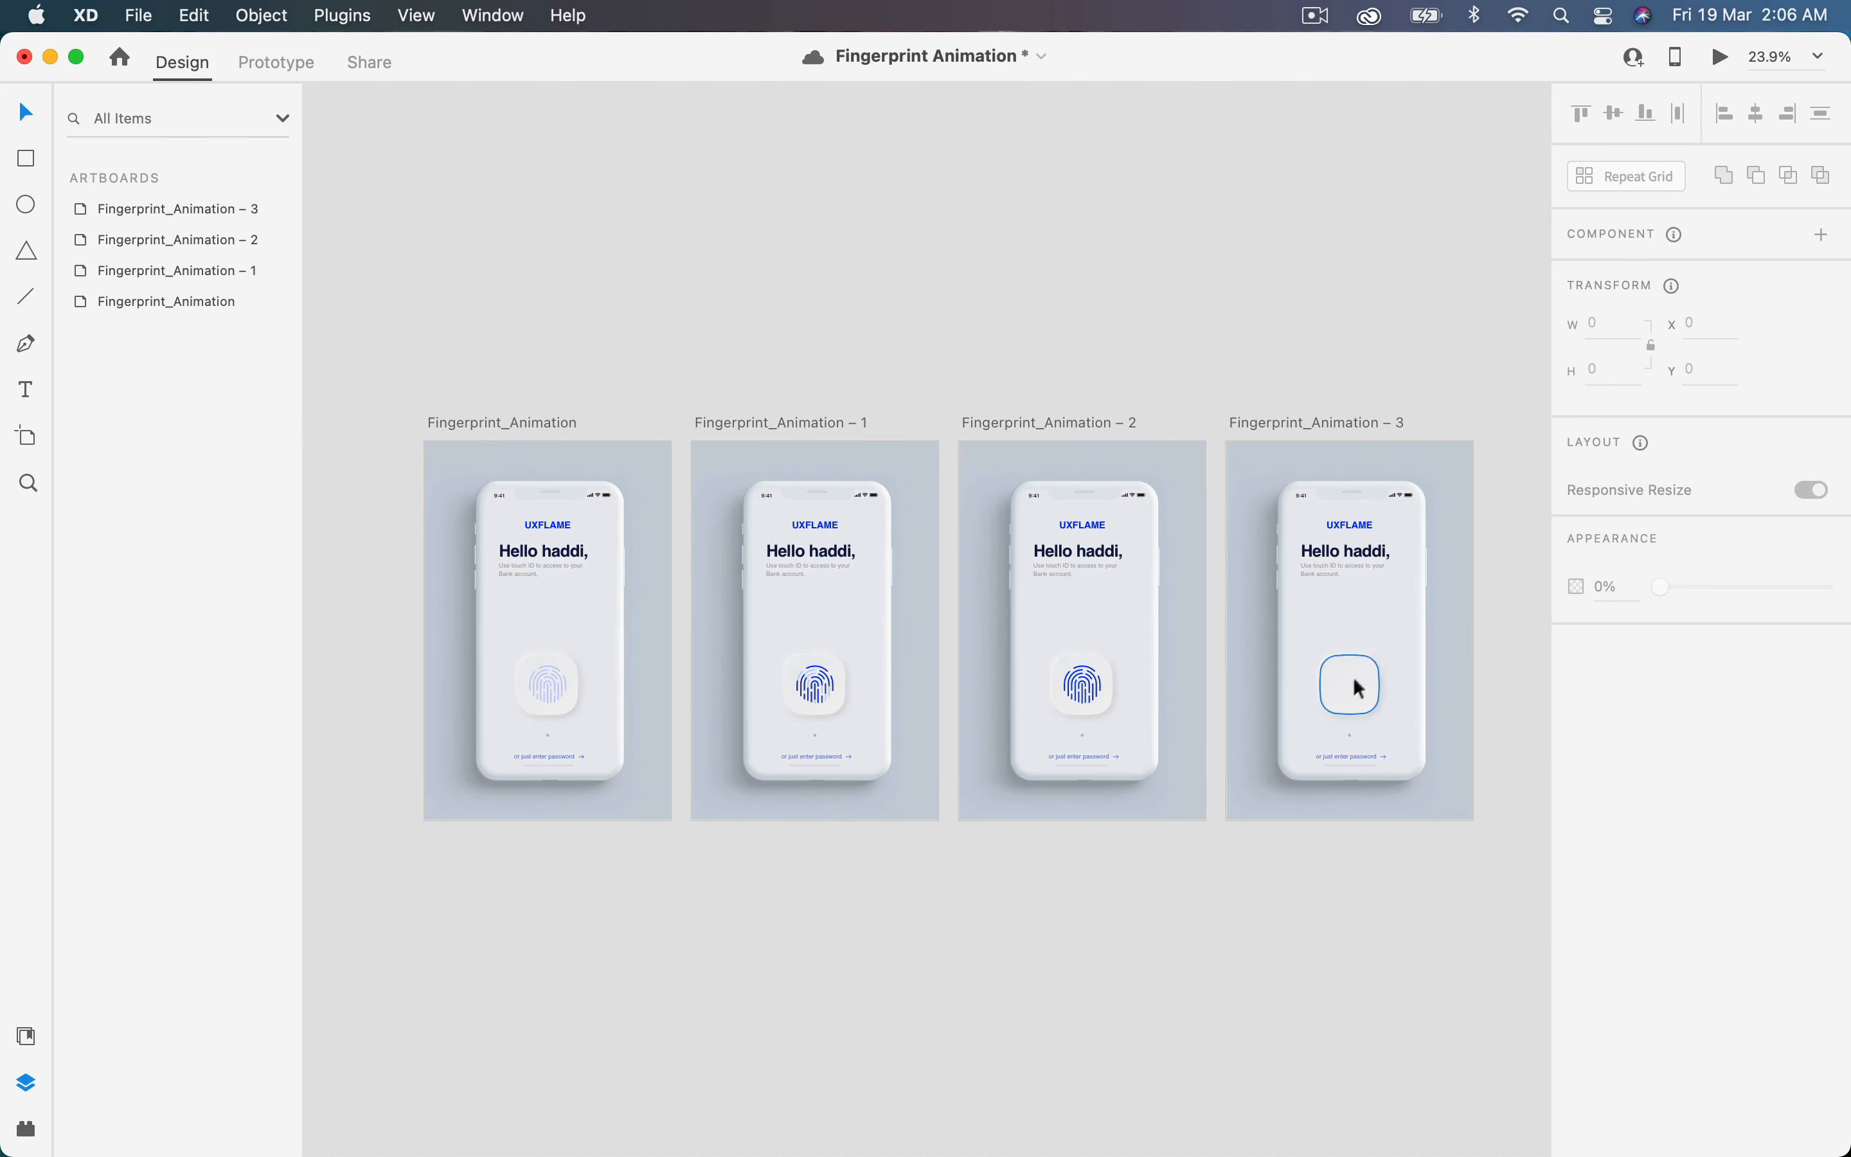
left_click(523, 425)
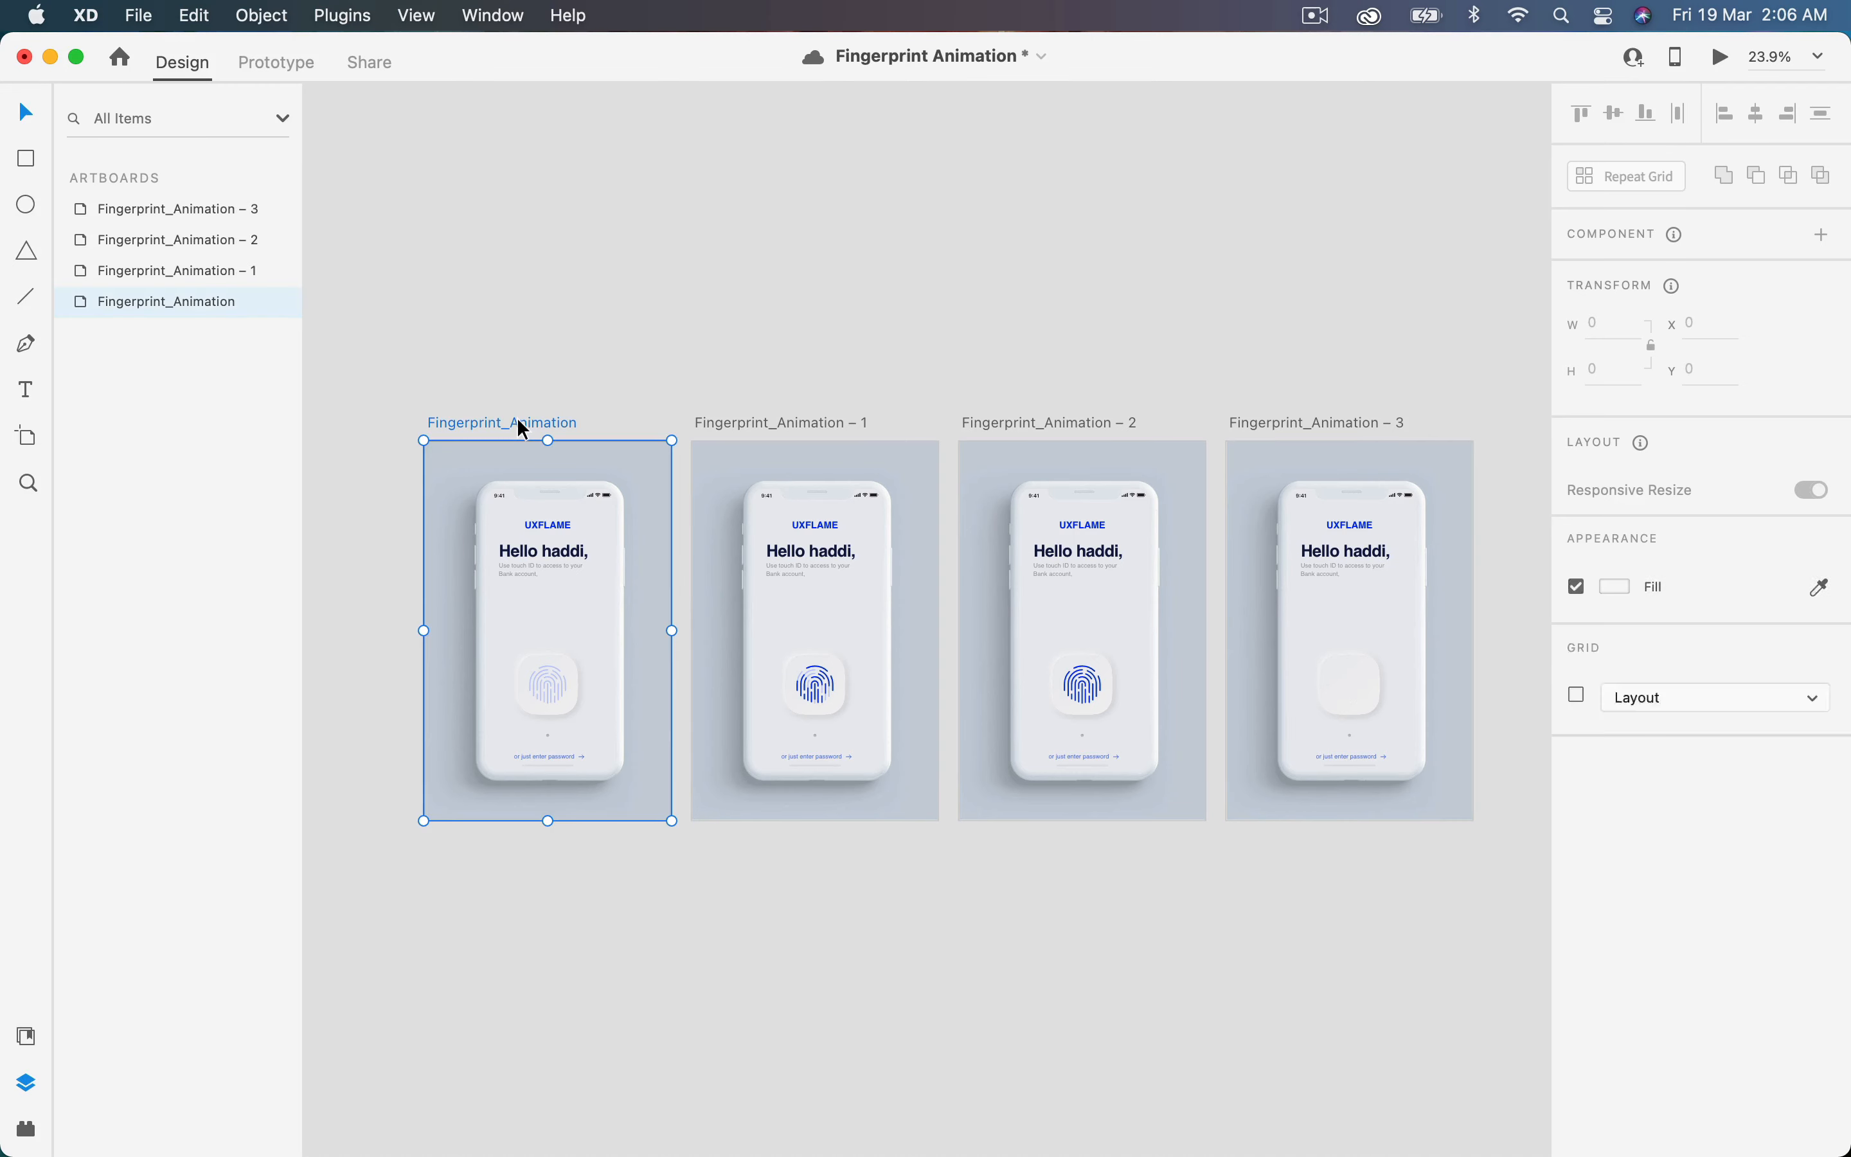
left_click(780, 426, "shift")
left_click(1040, 426, "shift")
left_click(1291, 428, "shift")
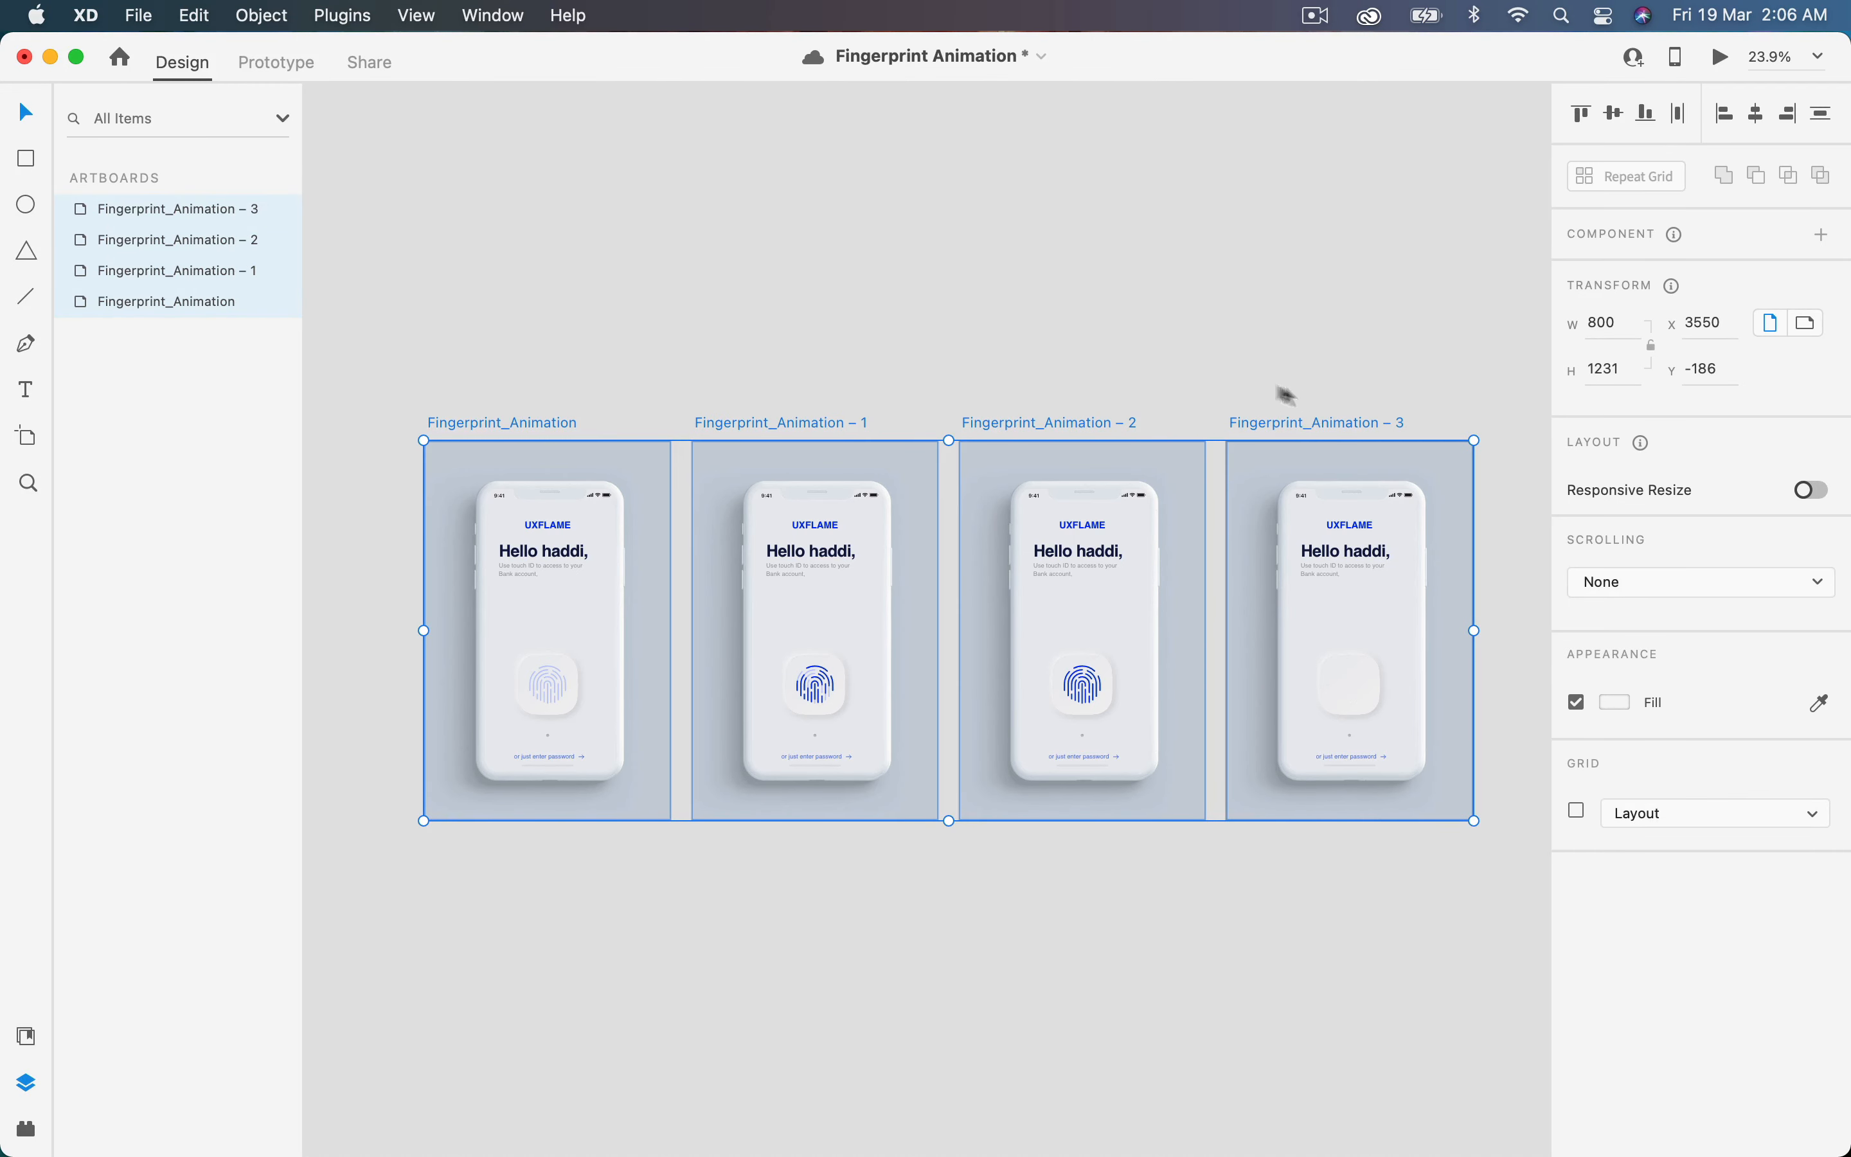
left_click(648, 422)
- Link Fingerprint_Animation to Fingerprint_Animation – 1 with a Time trigger, 0 s delay, Auto-Animate, Ease In-Out easing and 1.5 s duration
left_click(533, 426)
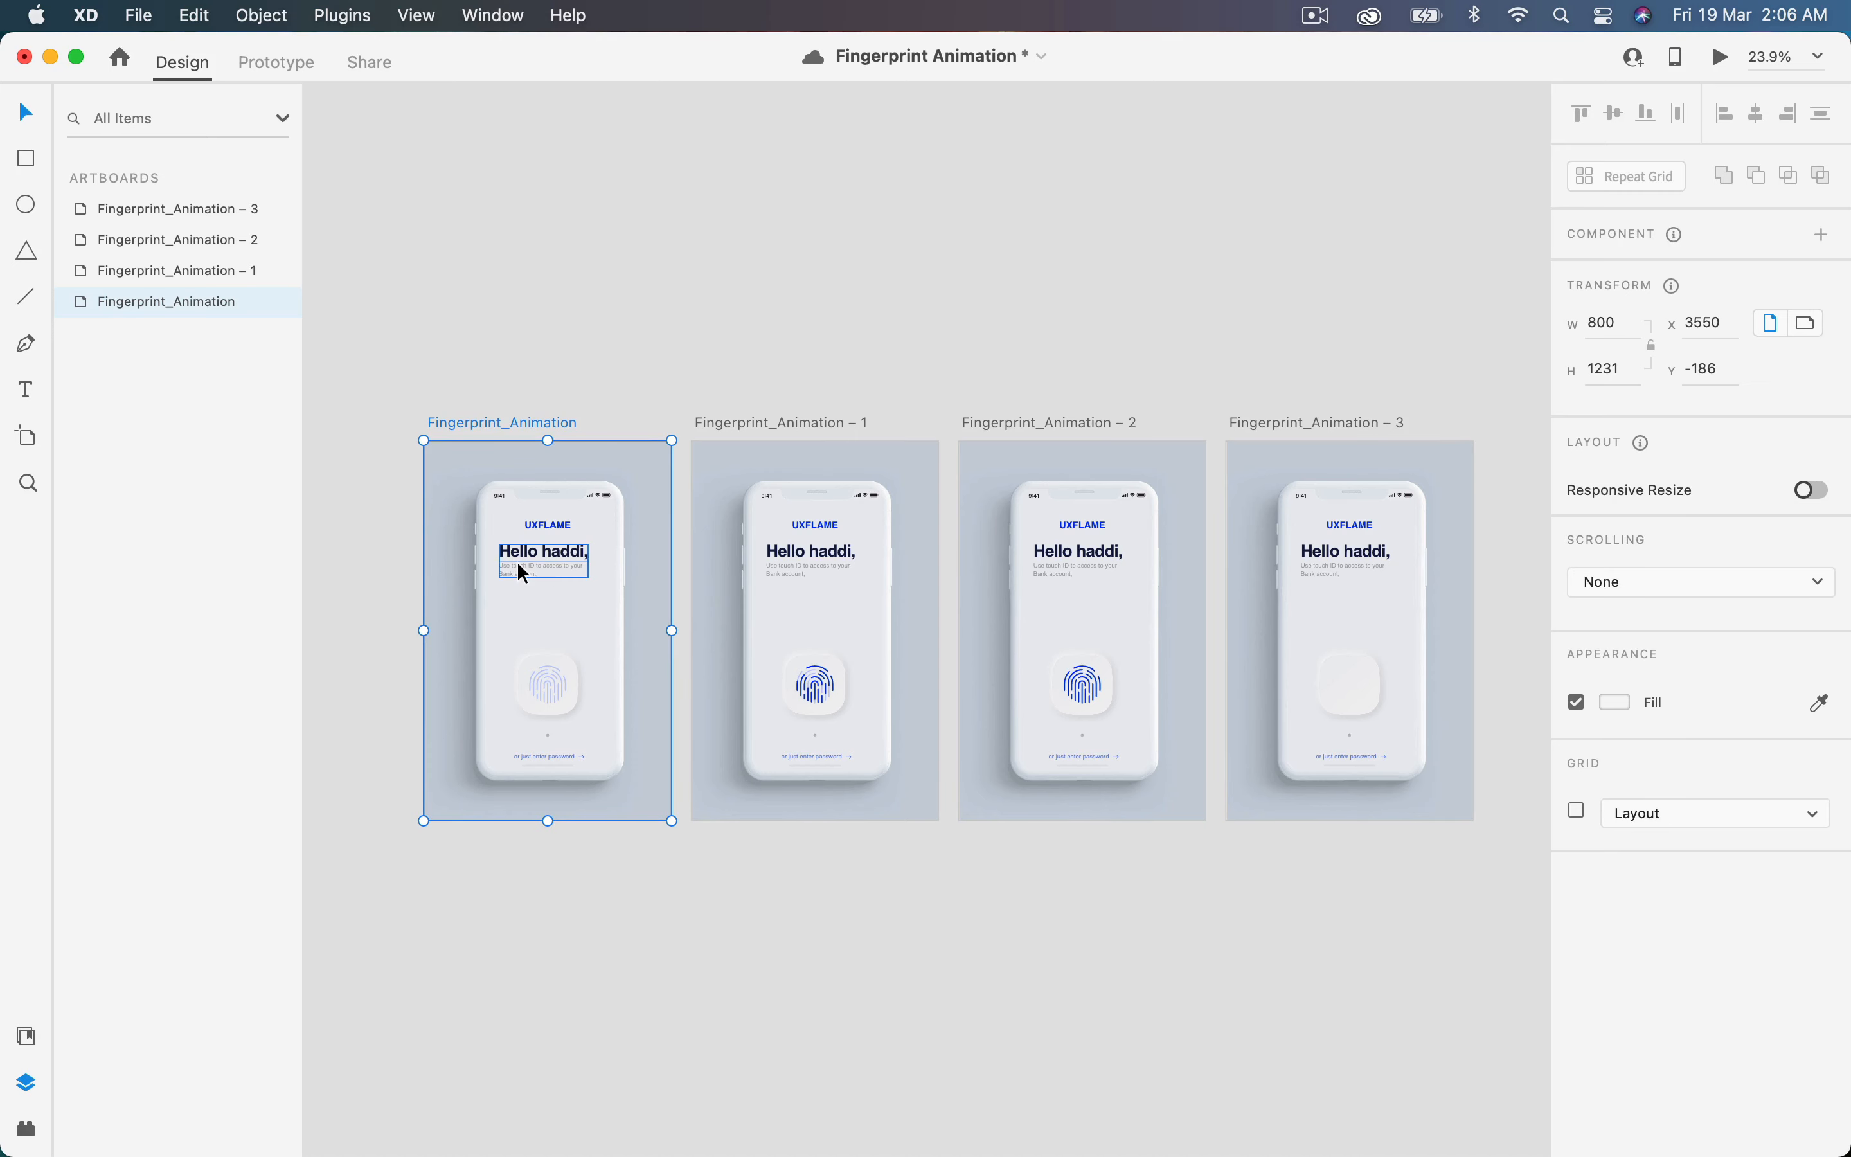
left_click(277, 63)
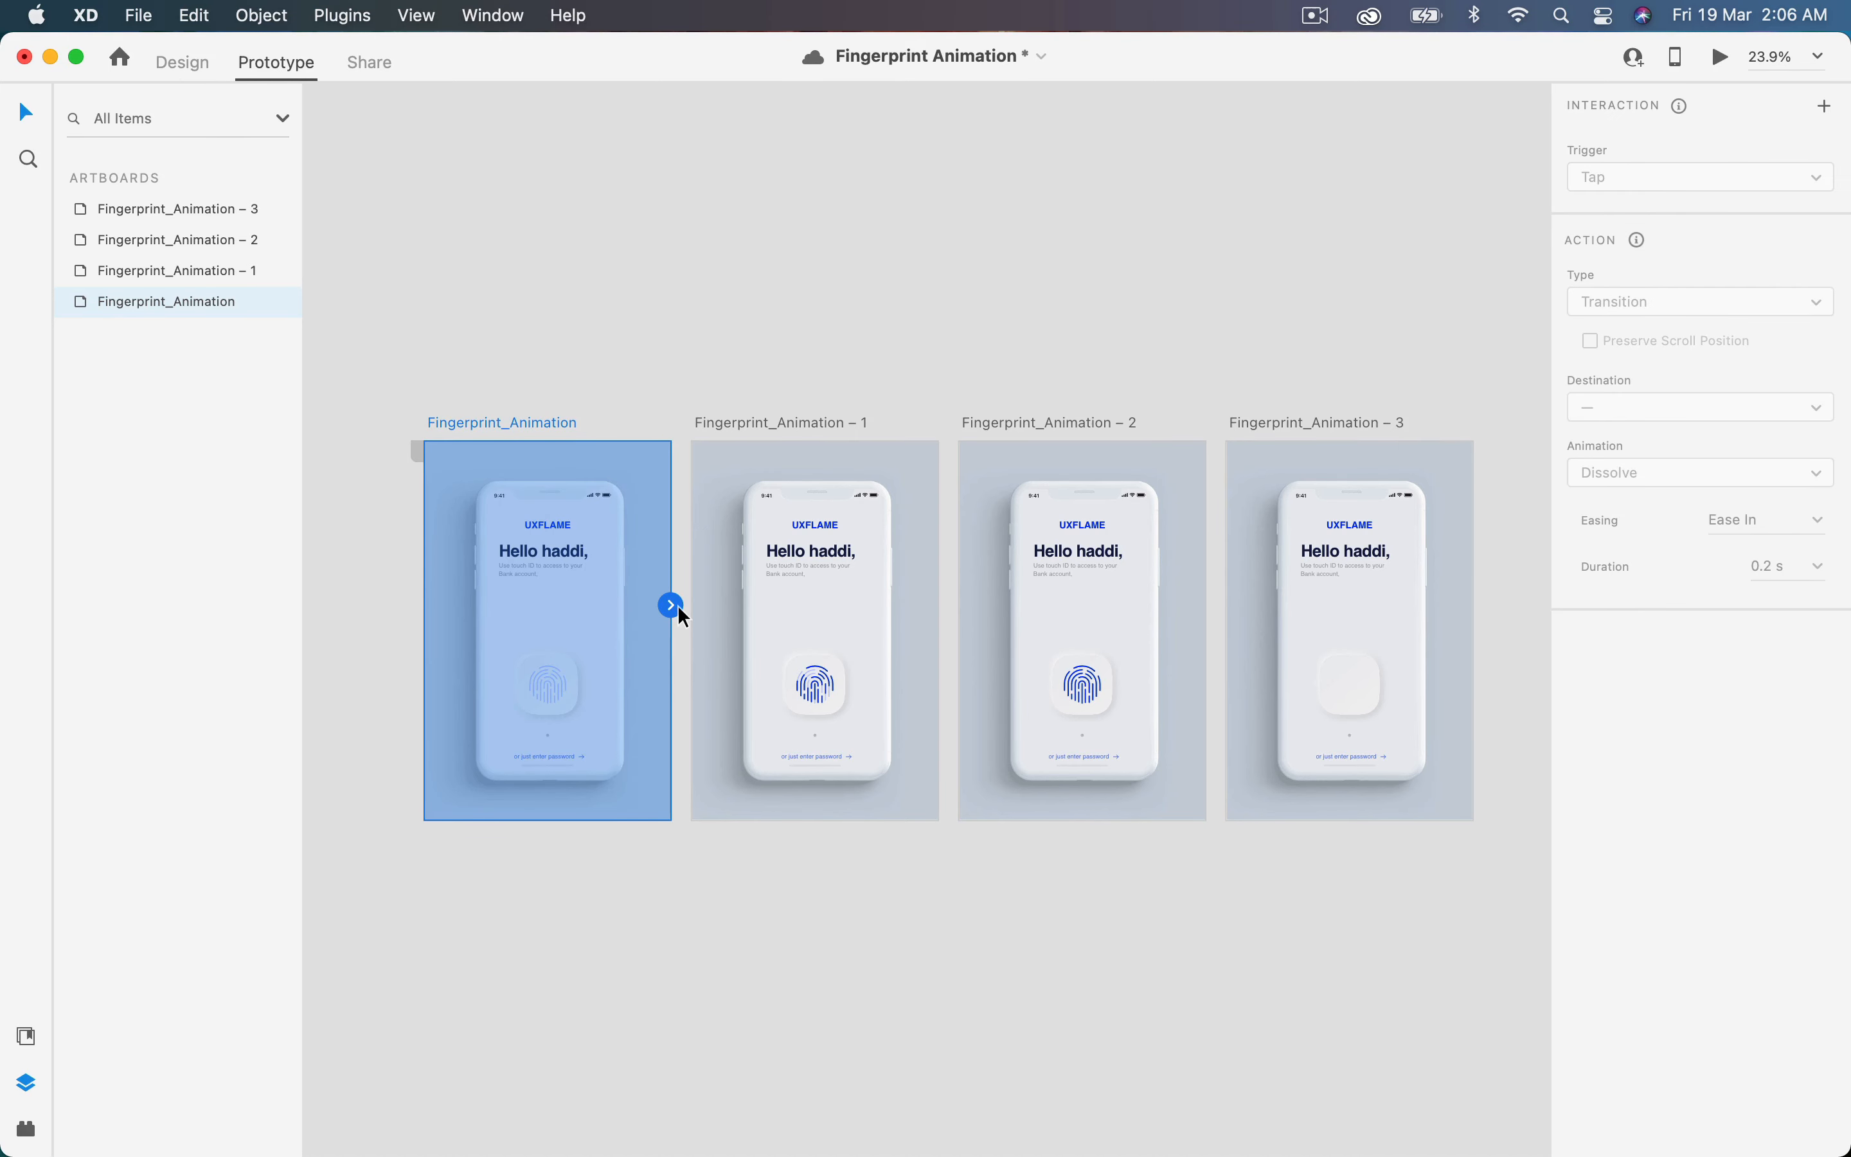
left_click(1602, 178)
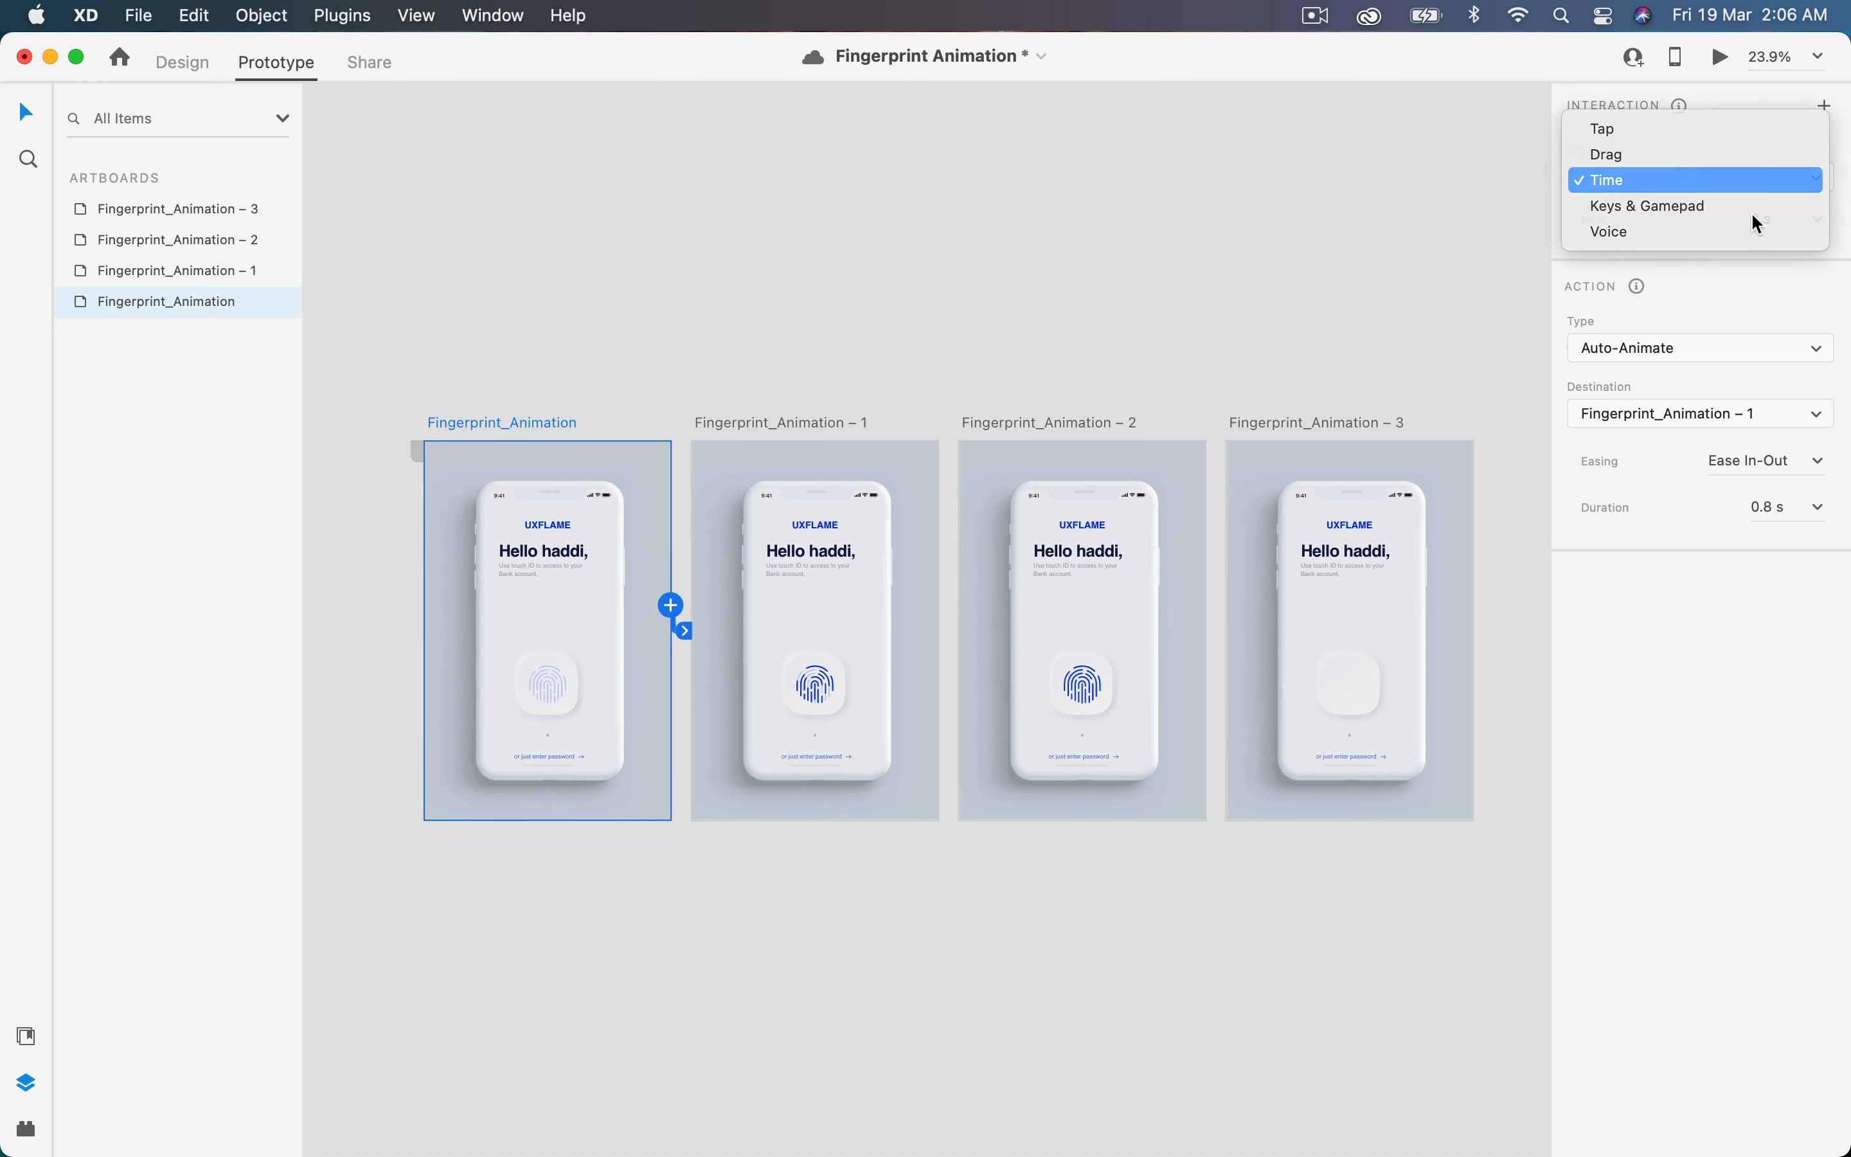
left_click(1767, 225)
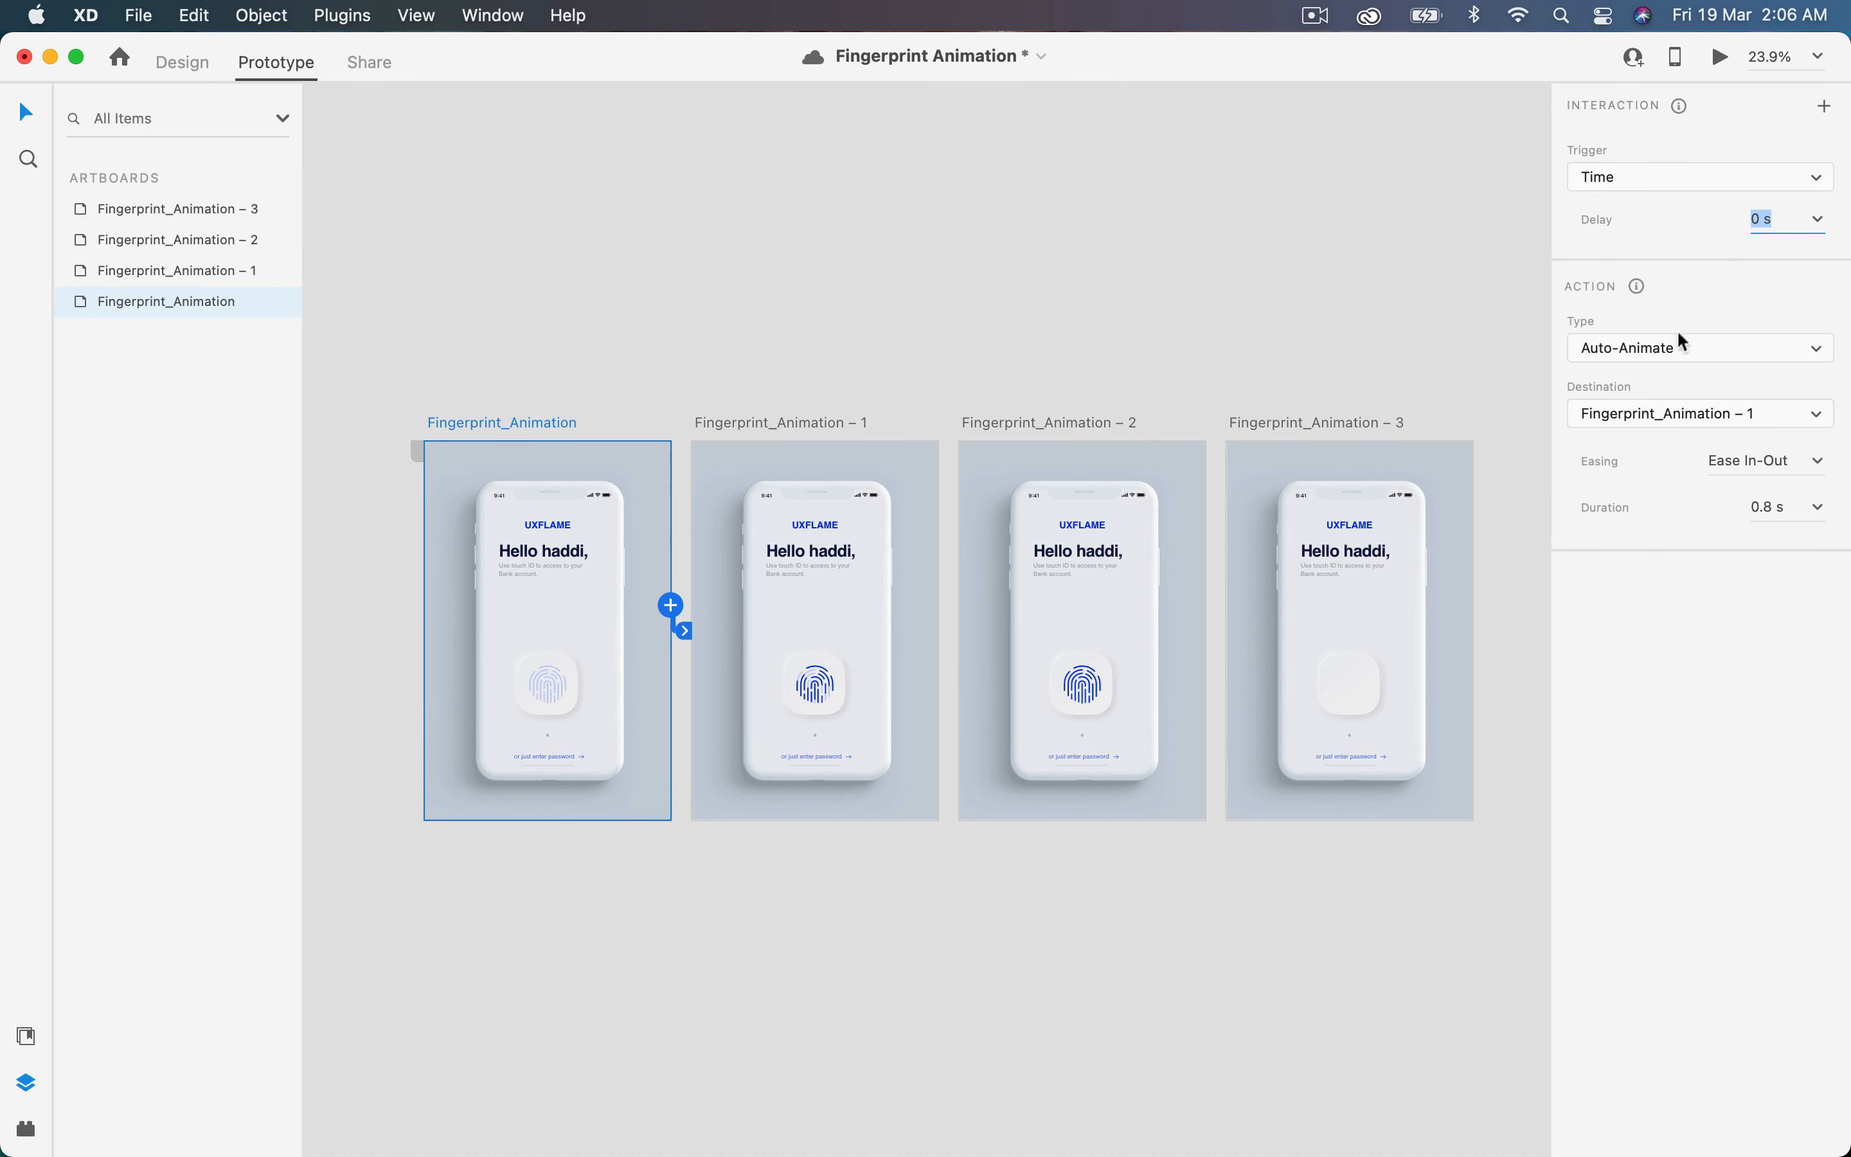
left_click(1659, 354)
left_click(1659, 357)
left_click(1779, 506)
key("Tab")
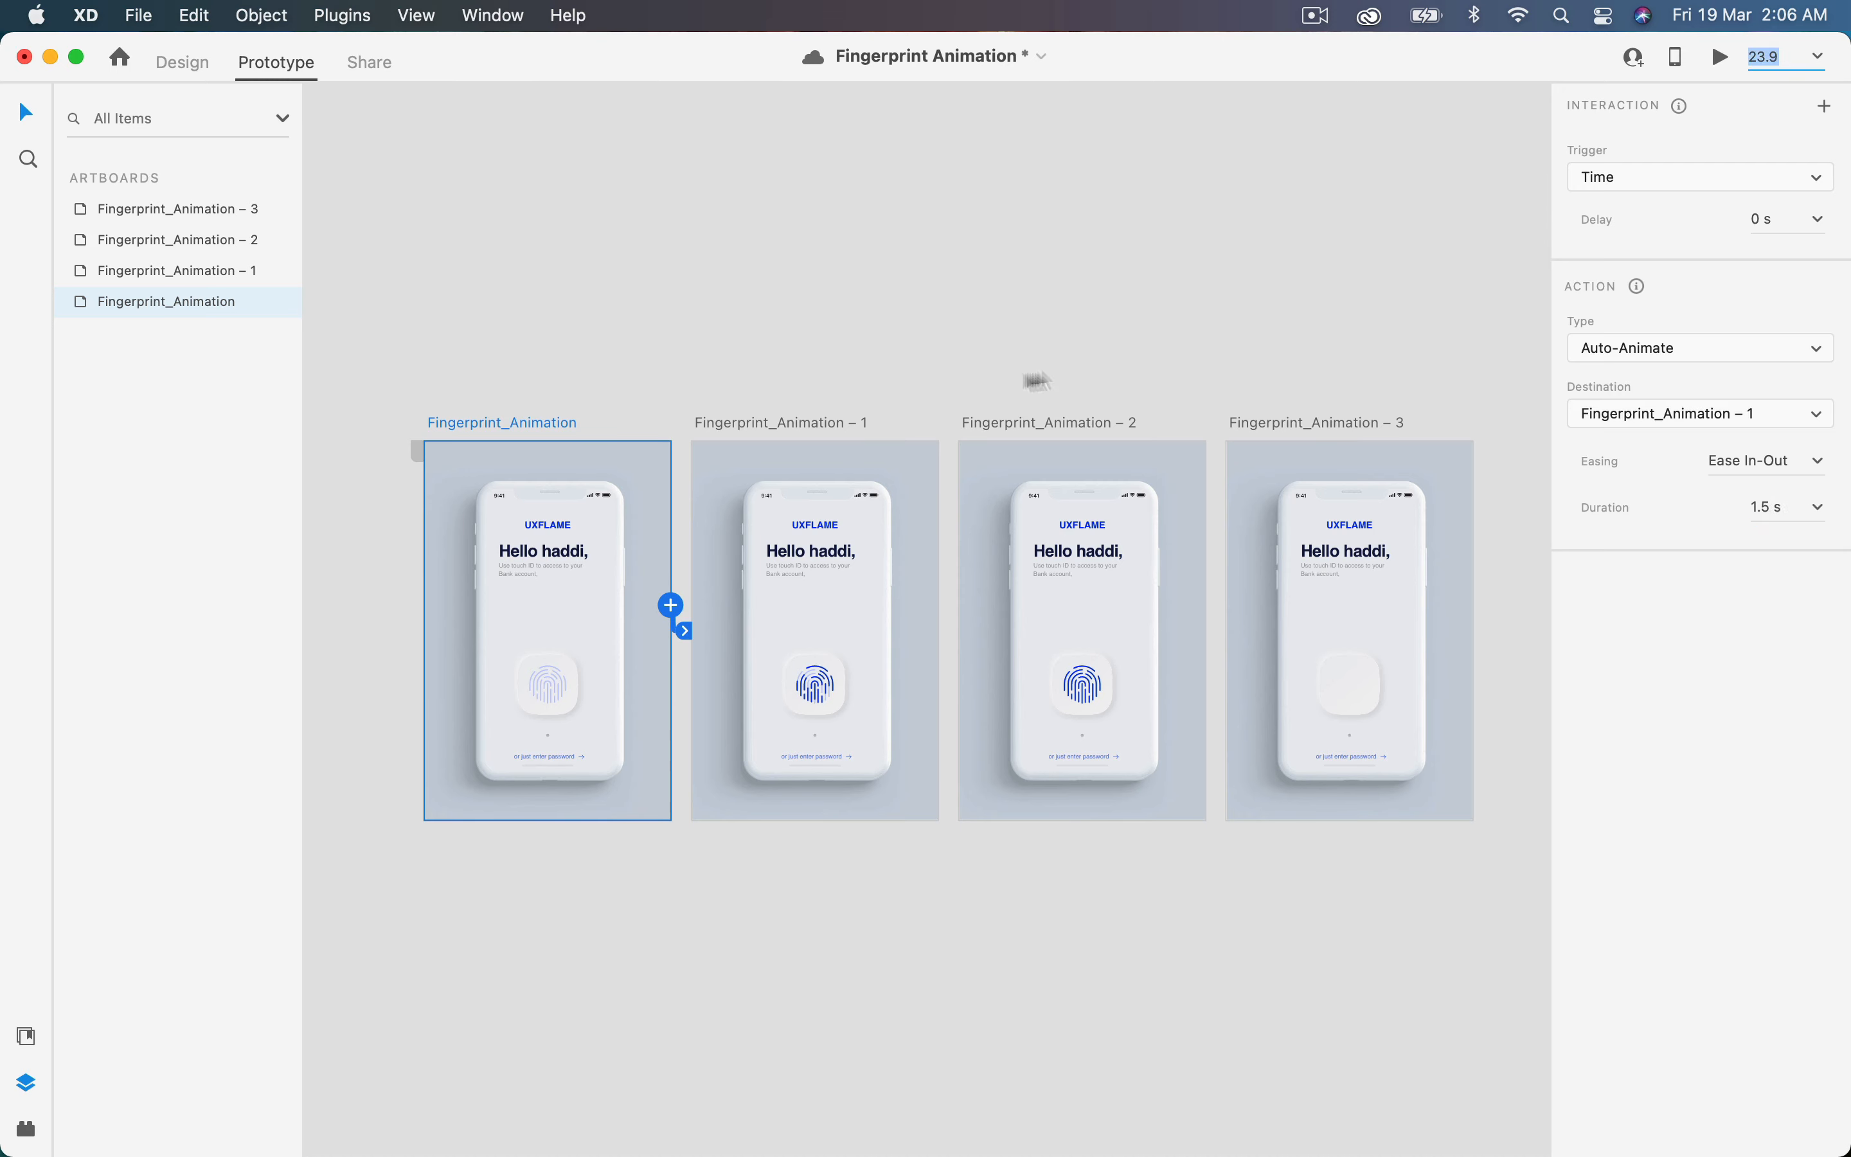
- Link Fingerprint_Animation – 1 to Fingerprint_Animation – 2, and Fingerprint_Animation – 2 to Fingerprint_Animation – 3, using timed Auto-Animate transitions
left_click(776, 414)
left_click_drag(938, 604, 1026, 612)
left_click(1041, 420)
left_click_drag(1207, 606, 1301, 651)
- Set the transition from Fingerprint_Animation – 2 to Fingerprint_Animation – 3 to Ease In easing with a 0.6 s duration
left_click(1821, 462)
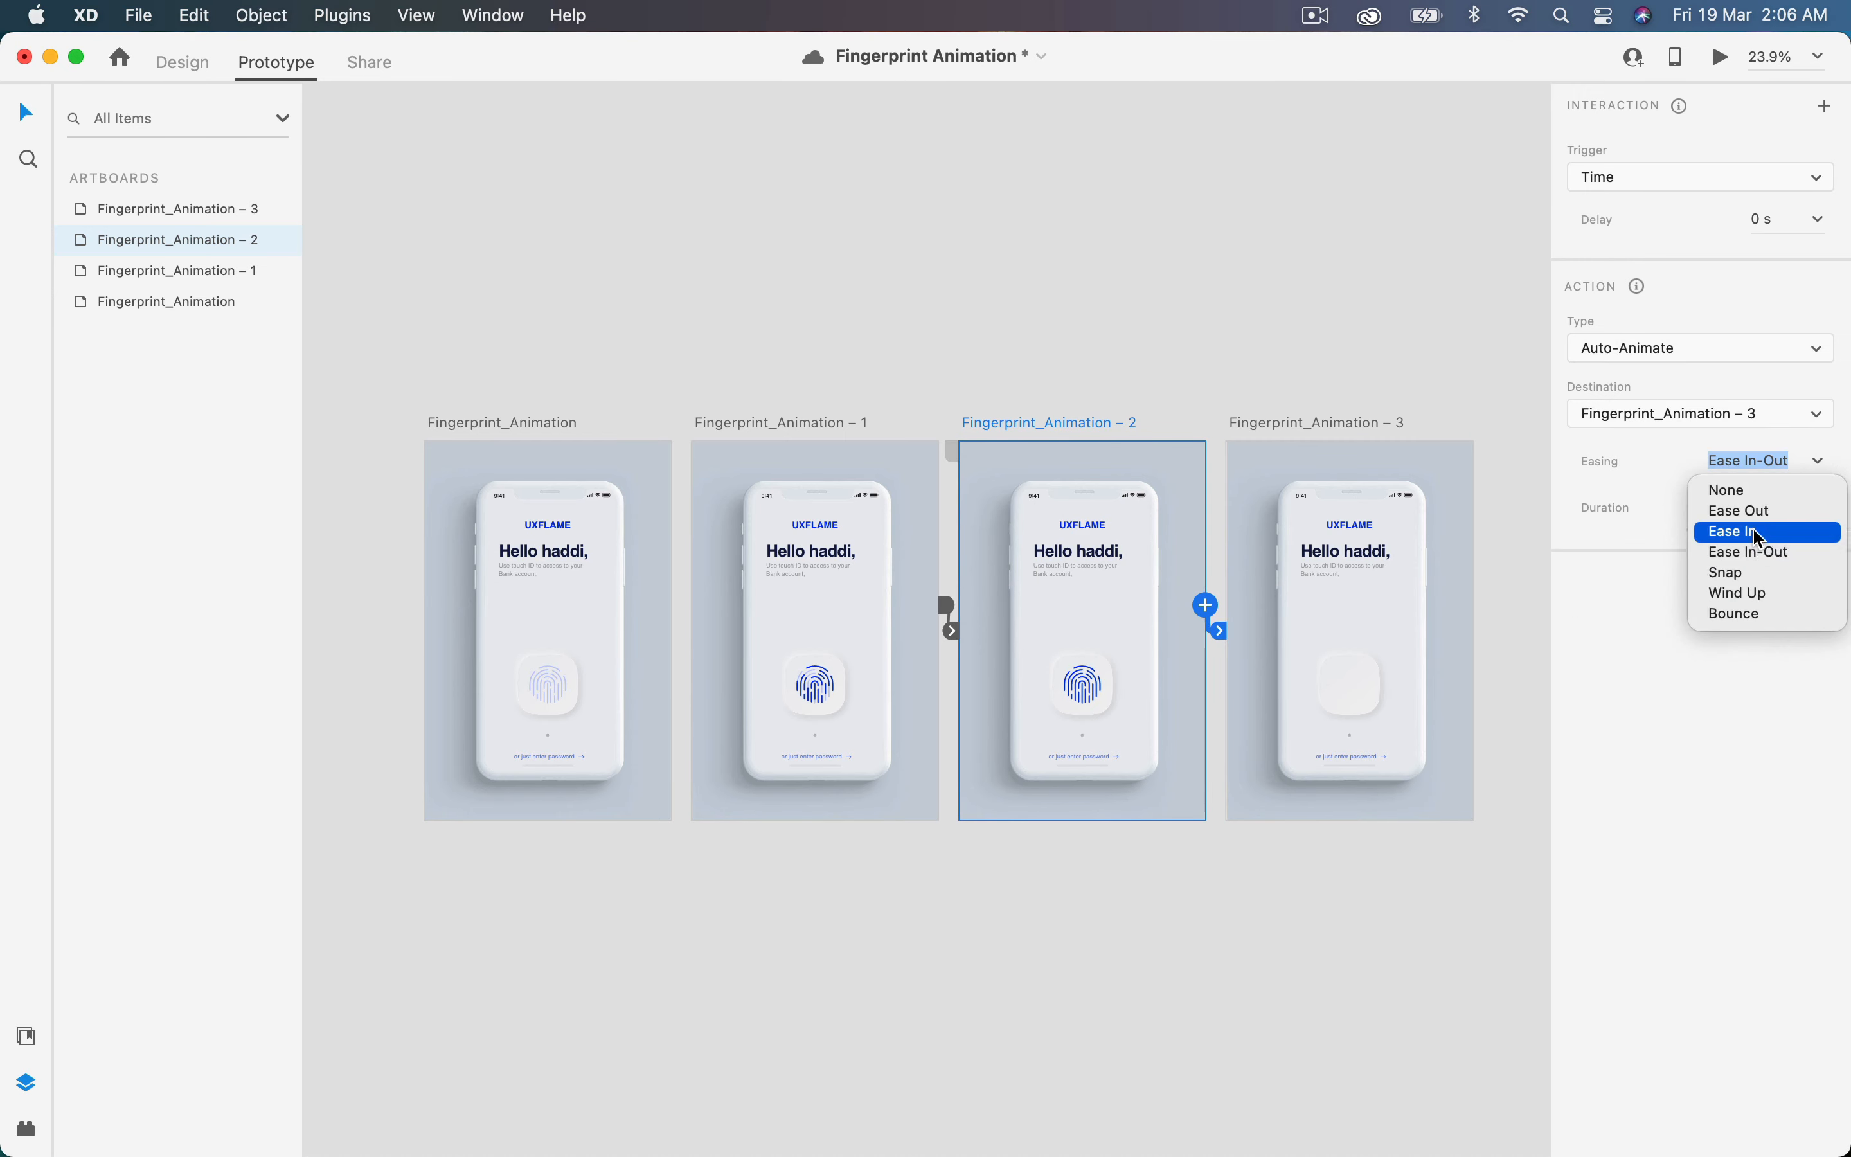
left_click(1759, 530)
left_click(1770, 510)
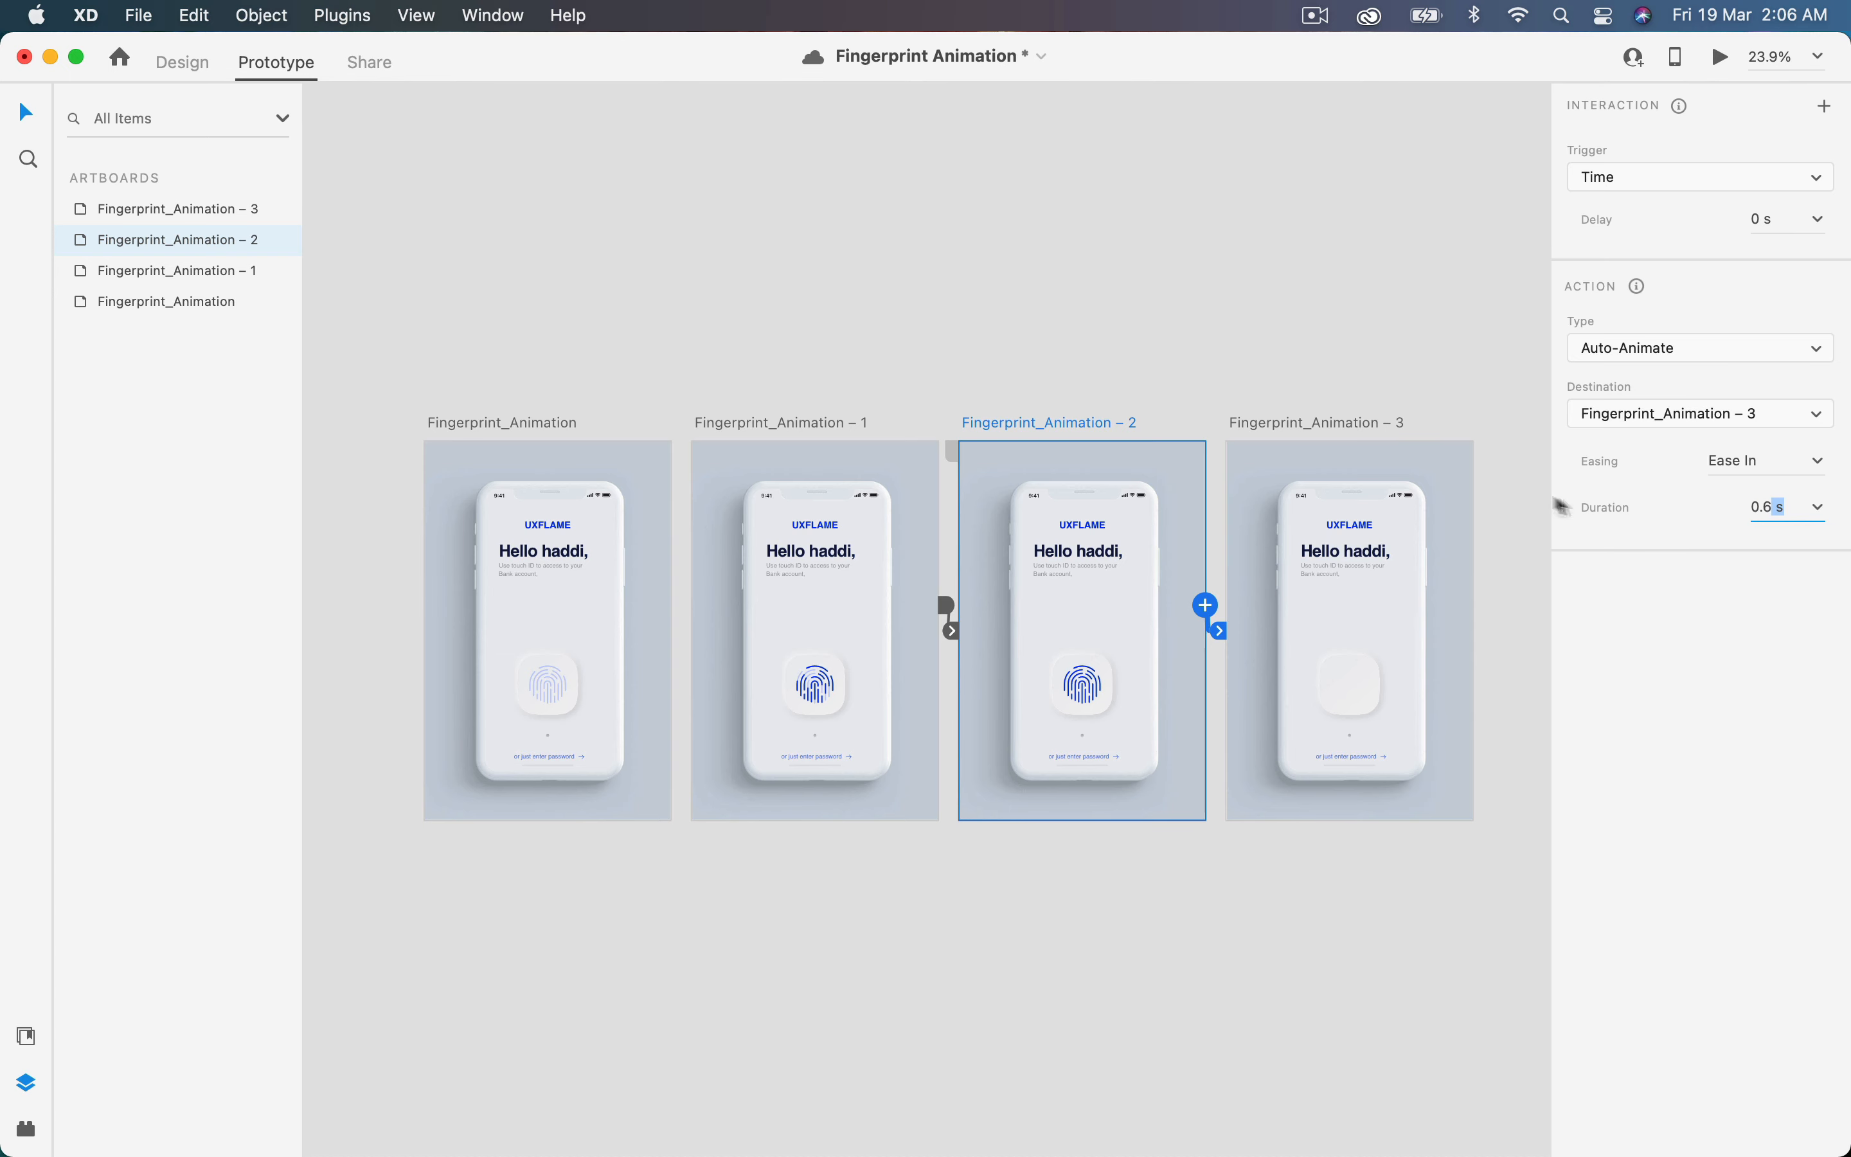
left_click(1301, 390)
- Preview the prototype starting from the first artboard, and close the preview
left_click(465, 423)
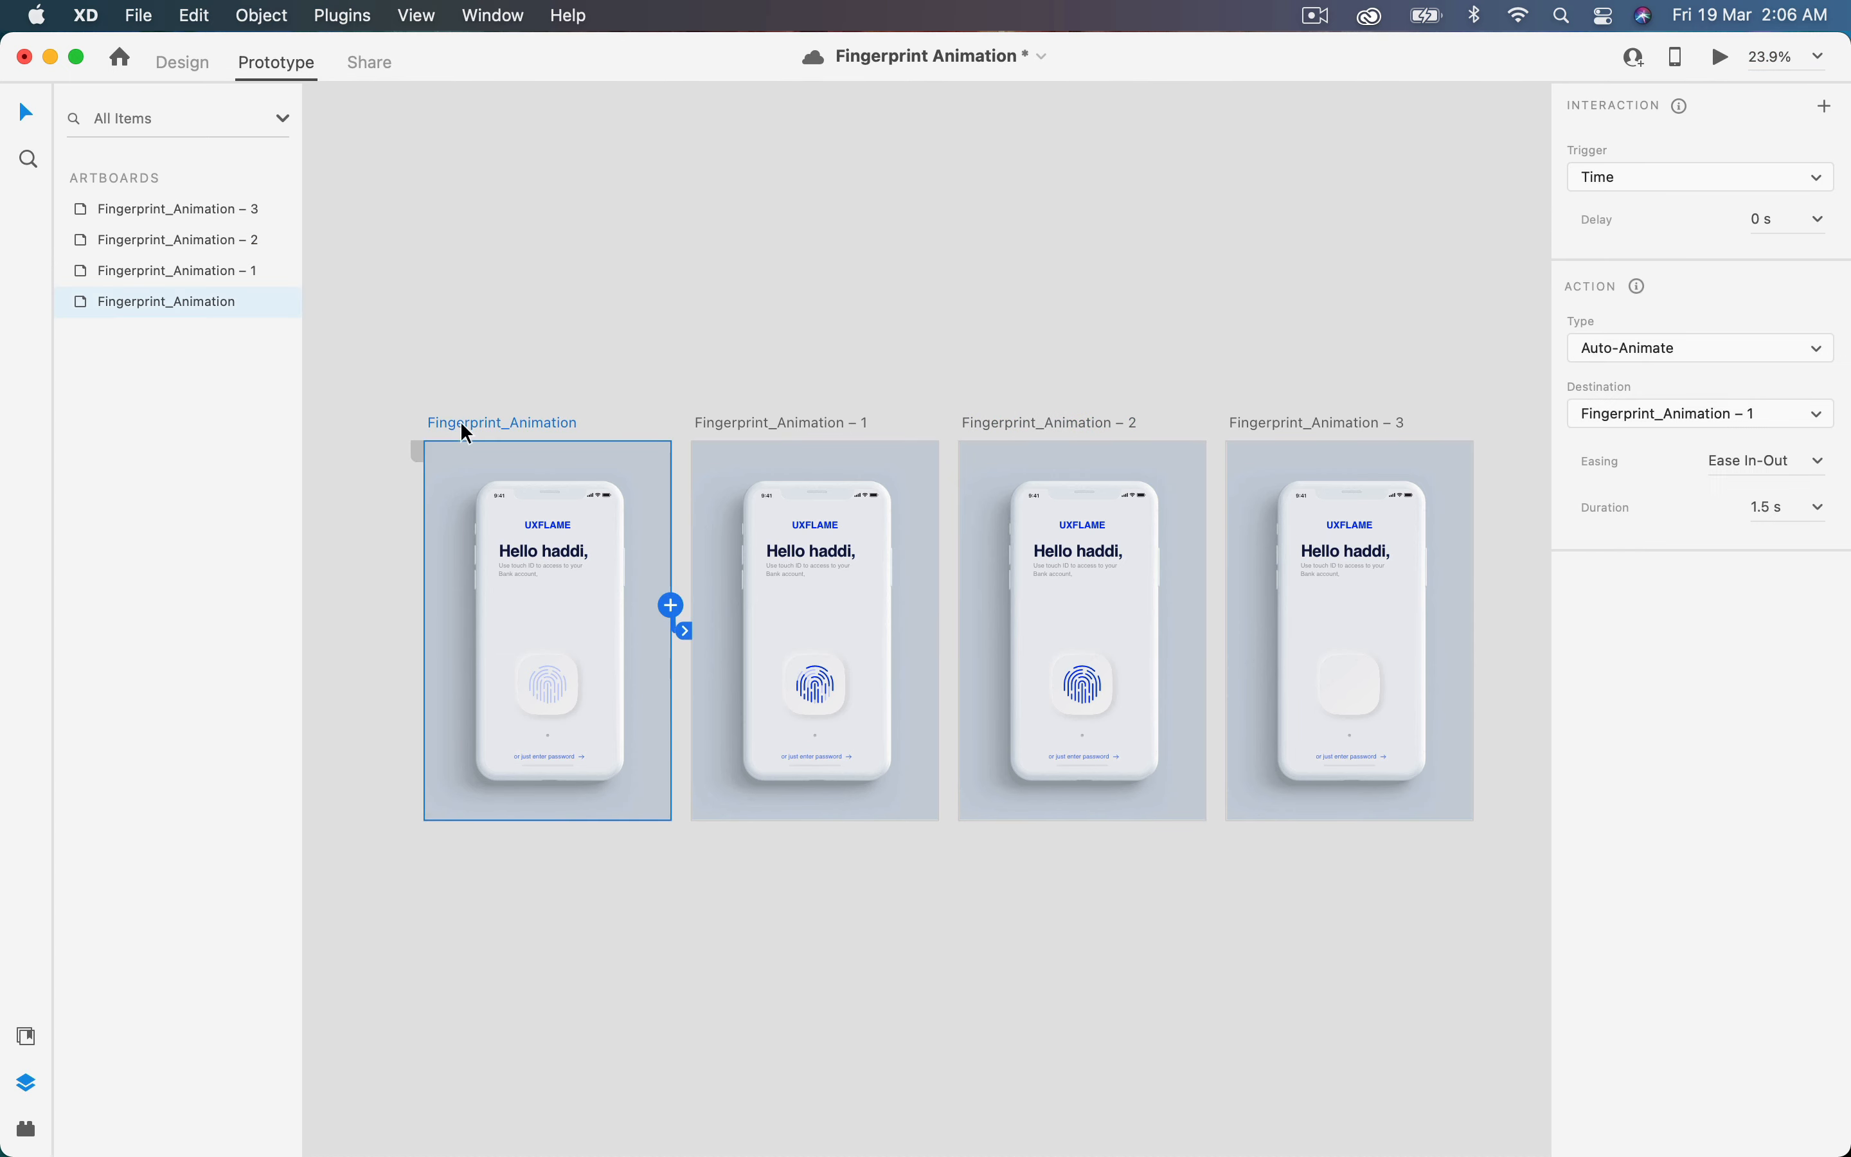
left_click(1722, 61)
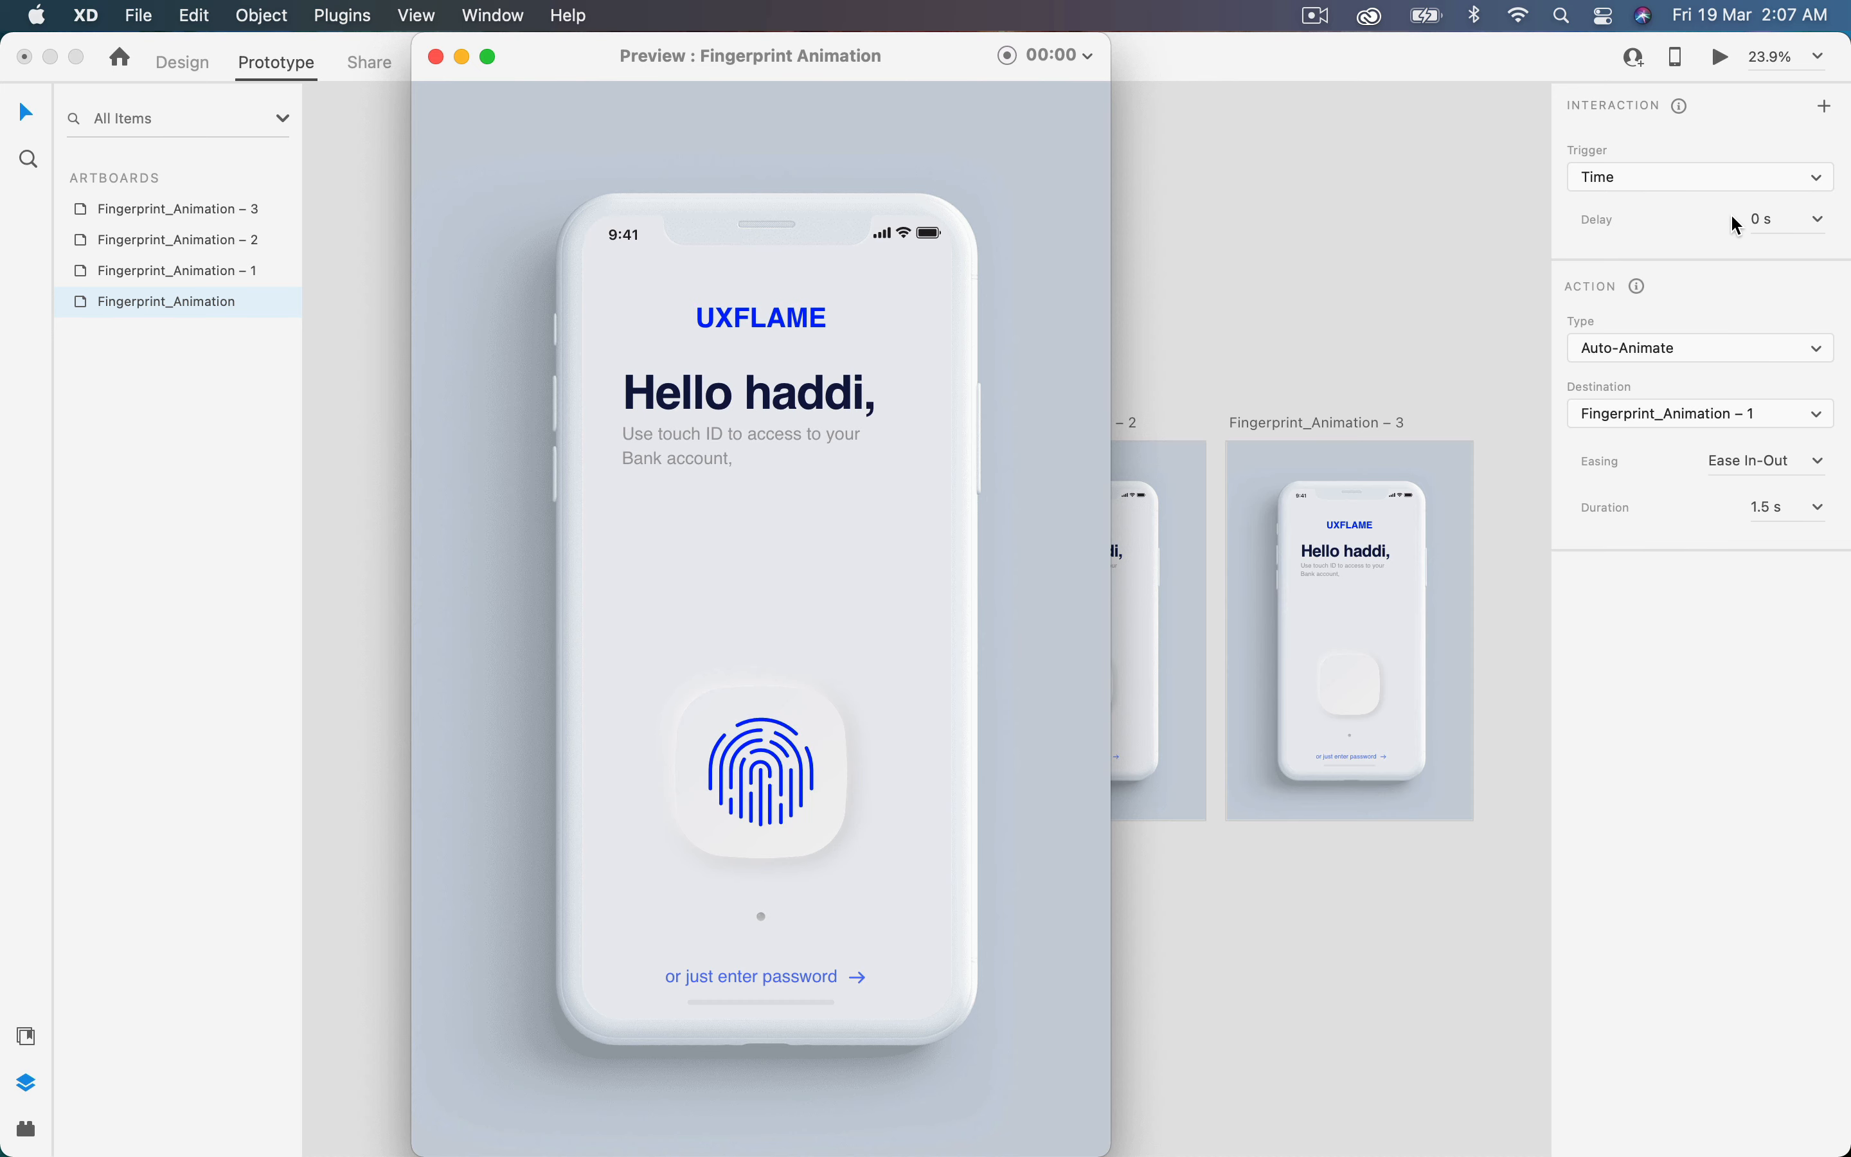
left_click(435, 58)
left_click(1338, 417)
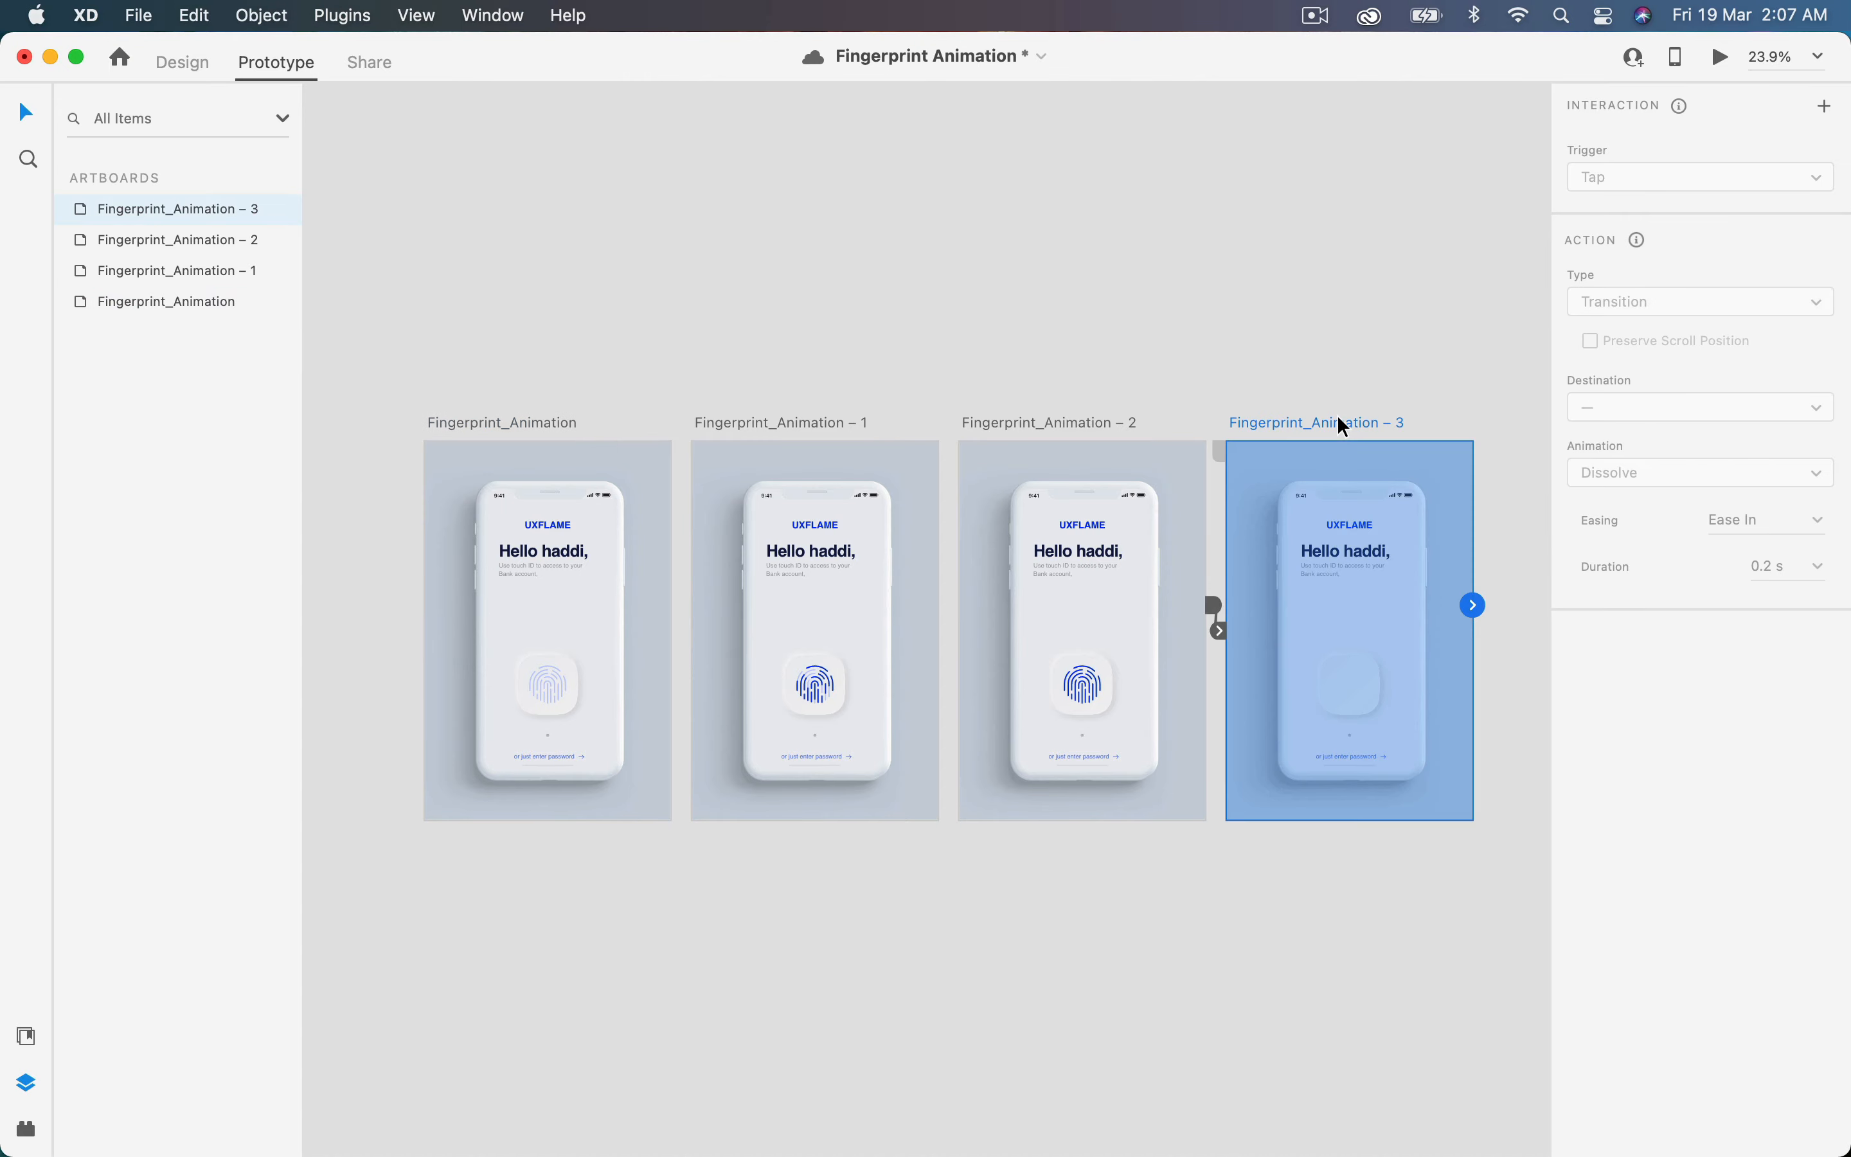
left_click(611, 381)
- Duplicate the Fingerprint_Animation artboard in Design mode and place the copy directly before the original, at X 2680, Y -186
scroll(645, 372, "left", 5)
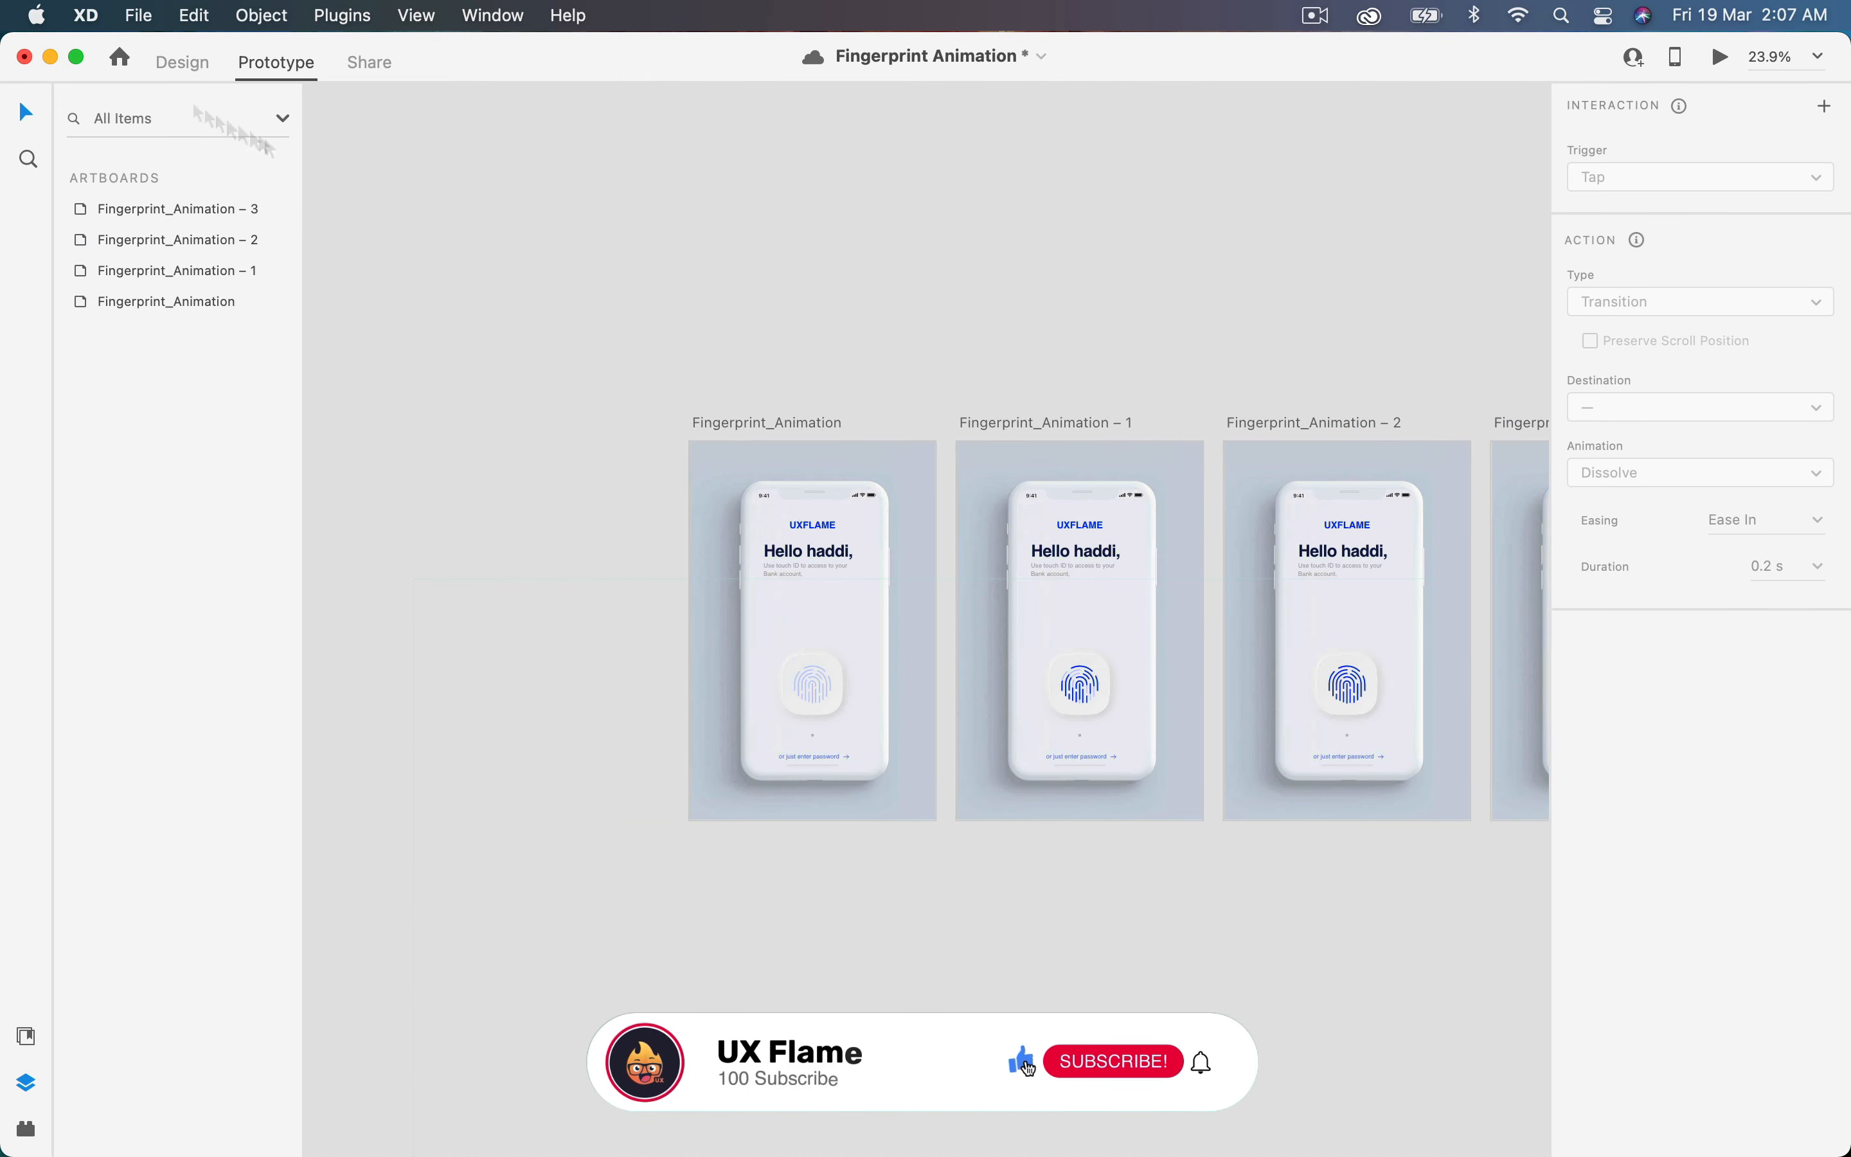
left_click(182, 62)
left_click(858, 520)
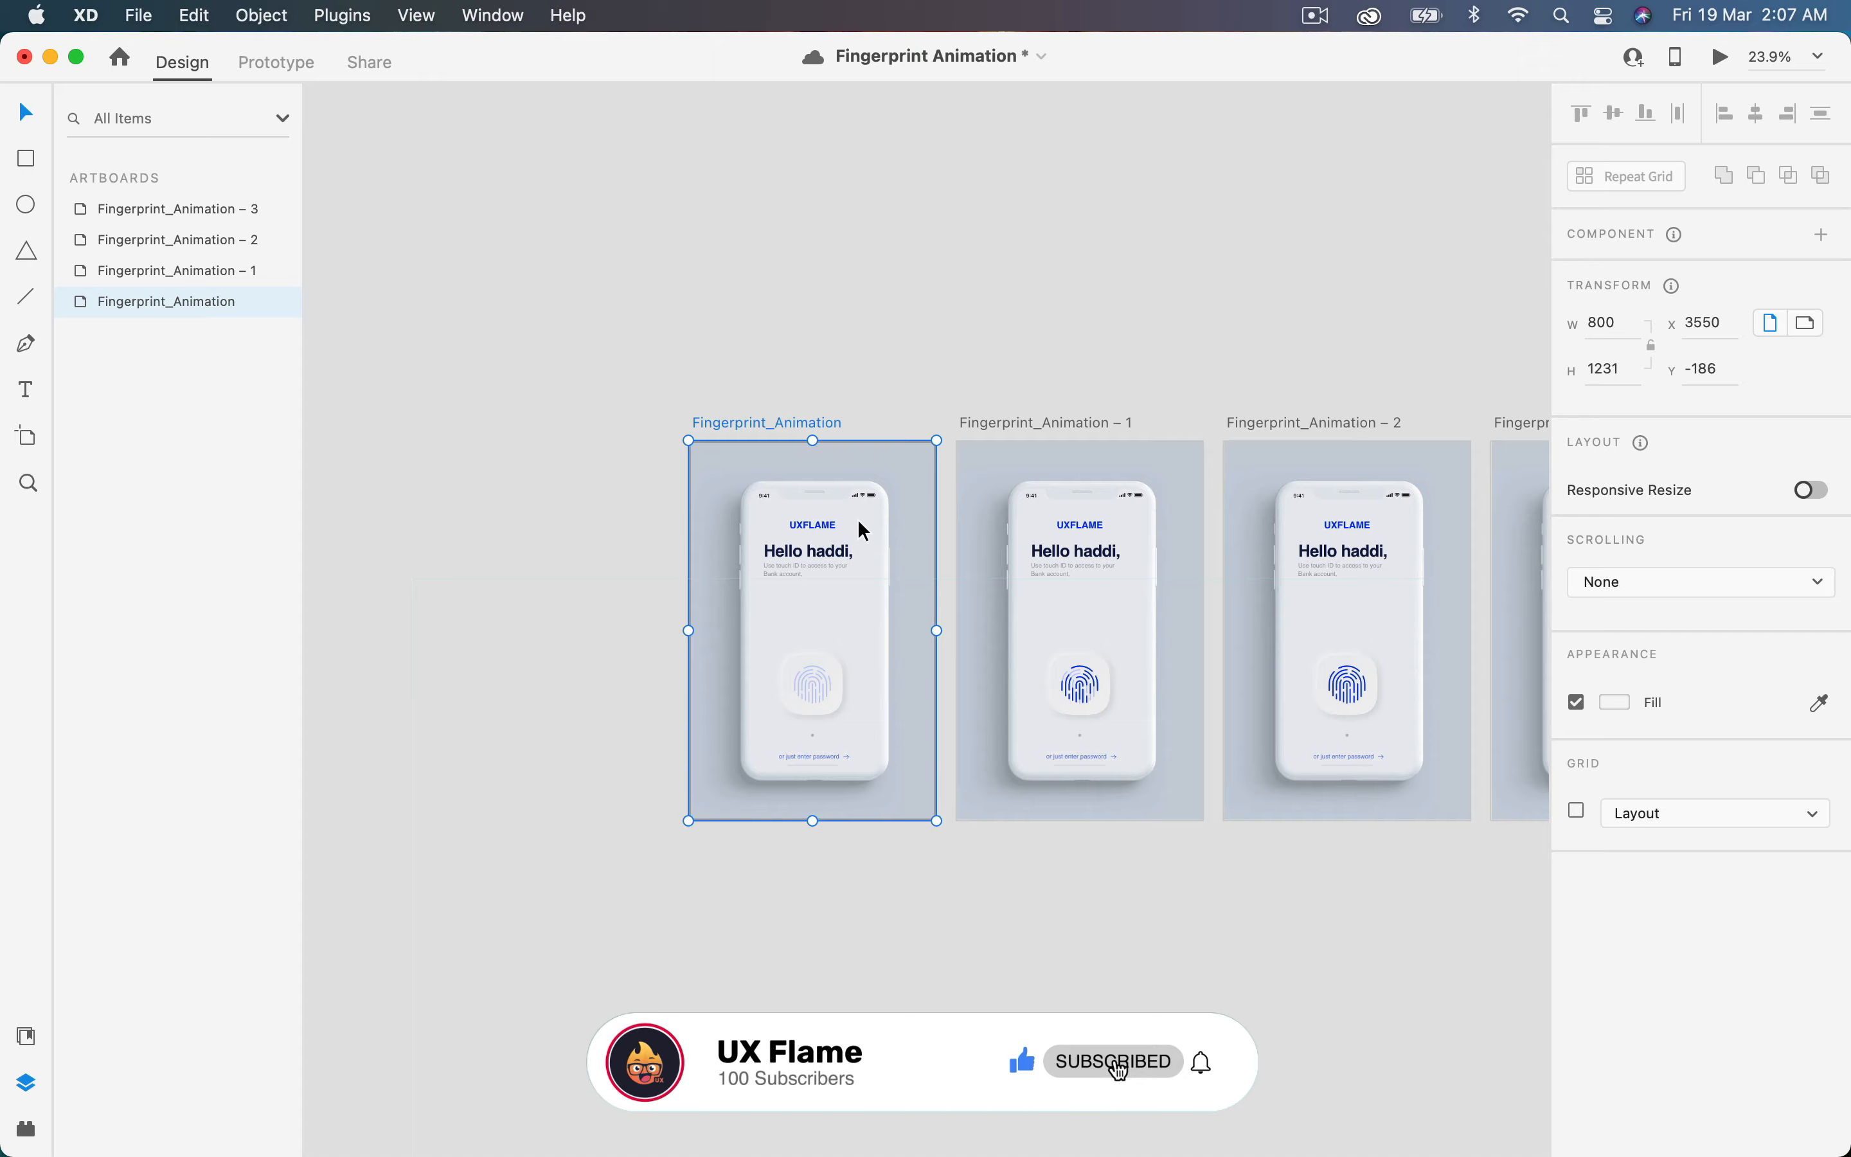
scroll(858, 519, "down", 4)
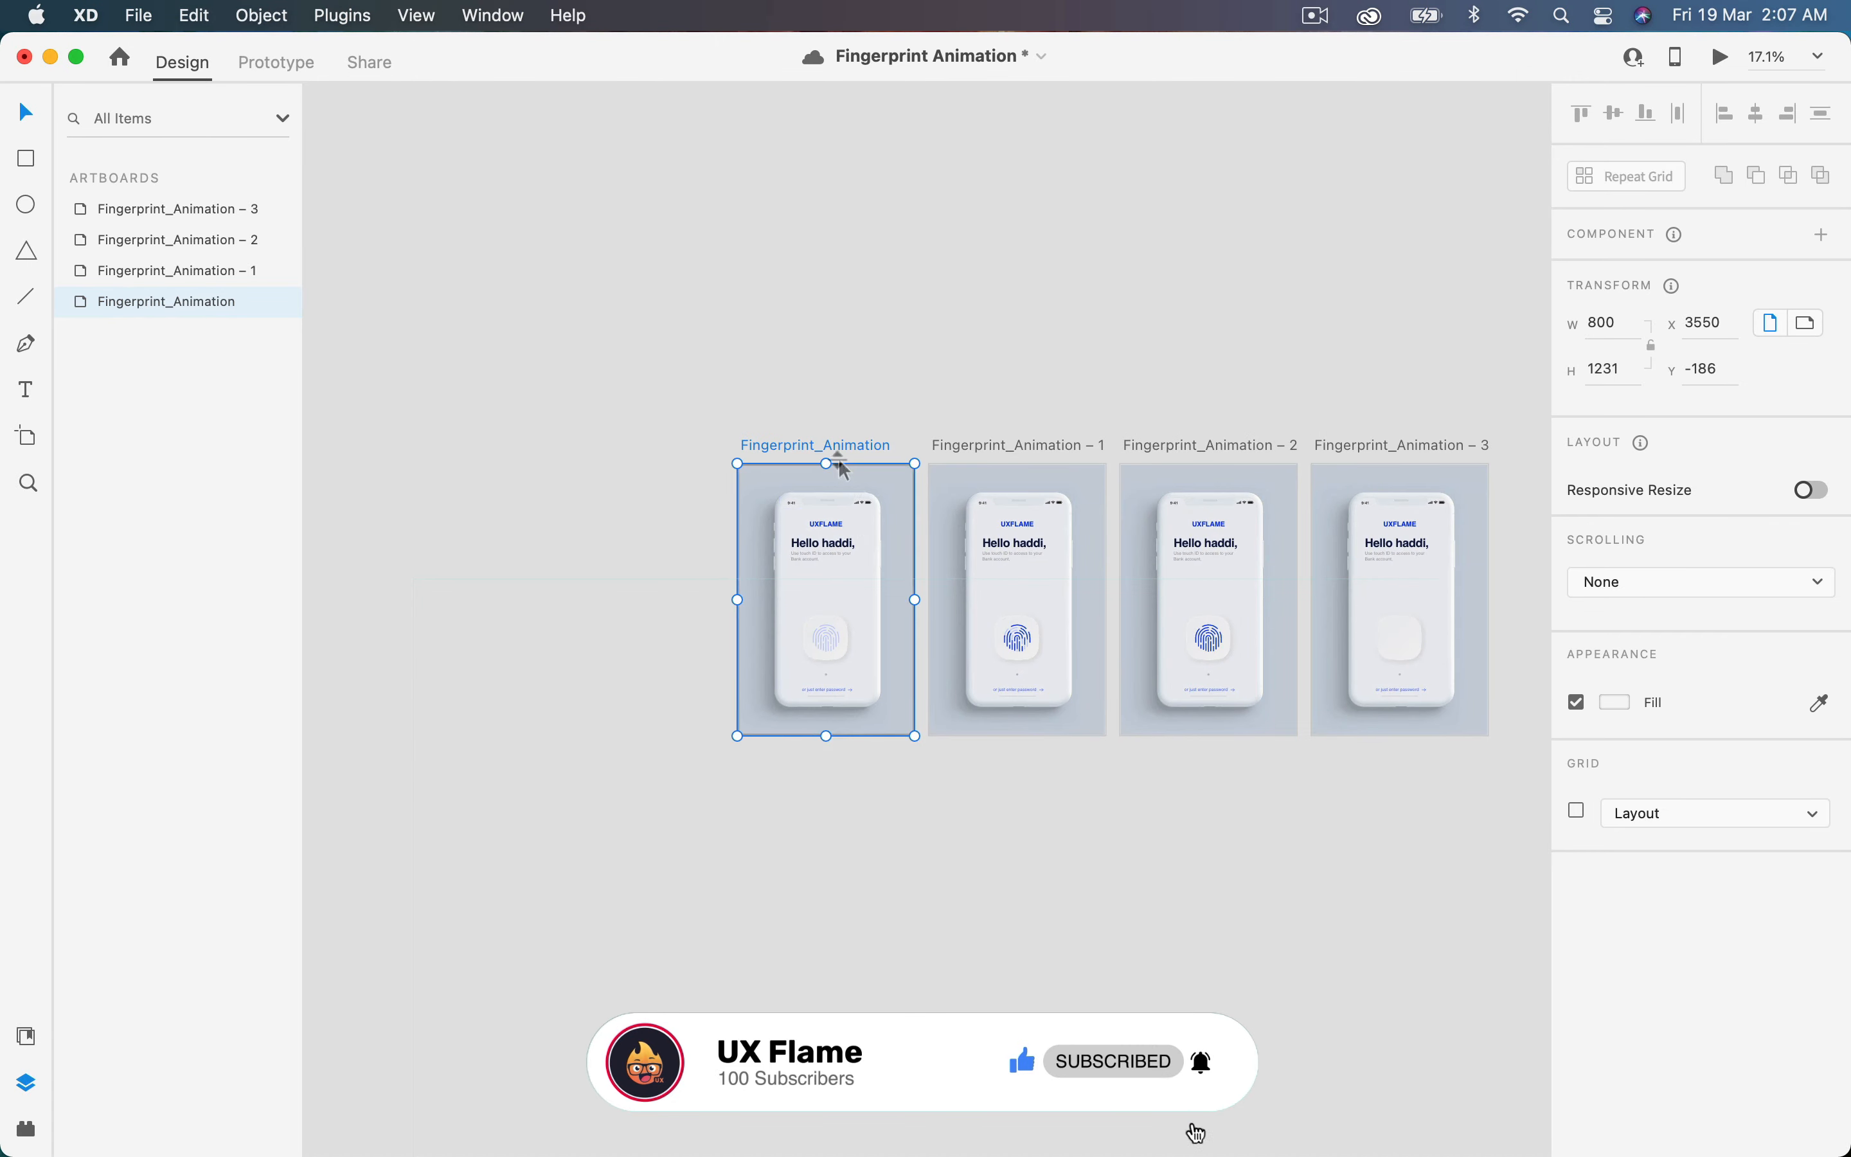
key("super+d")
scroll(840, 447, "down", 2)
scroll(840, 448, "left", 4)
scroll(1047, 471, "left", 2)
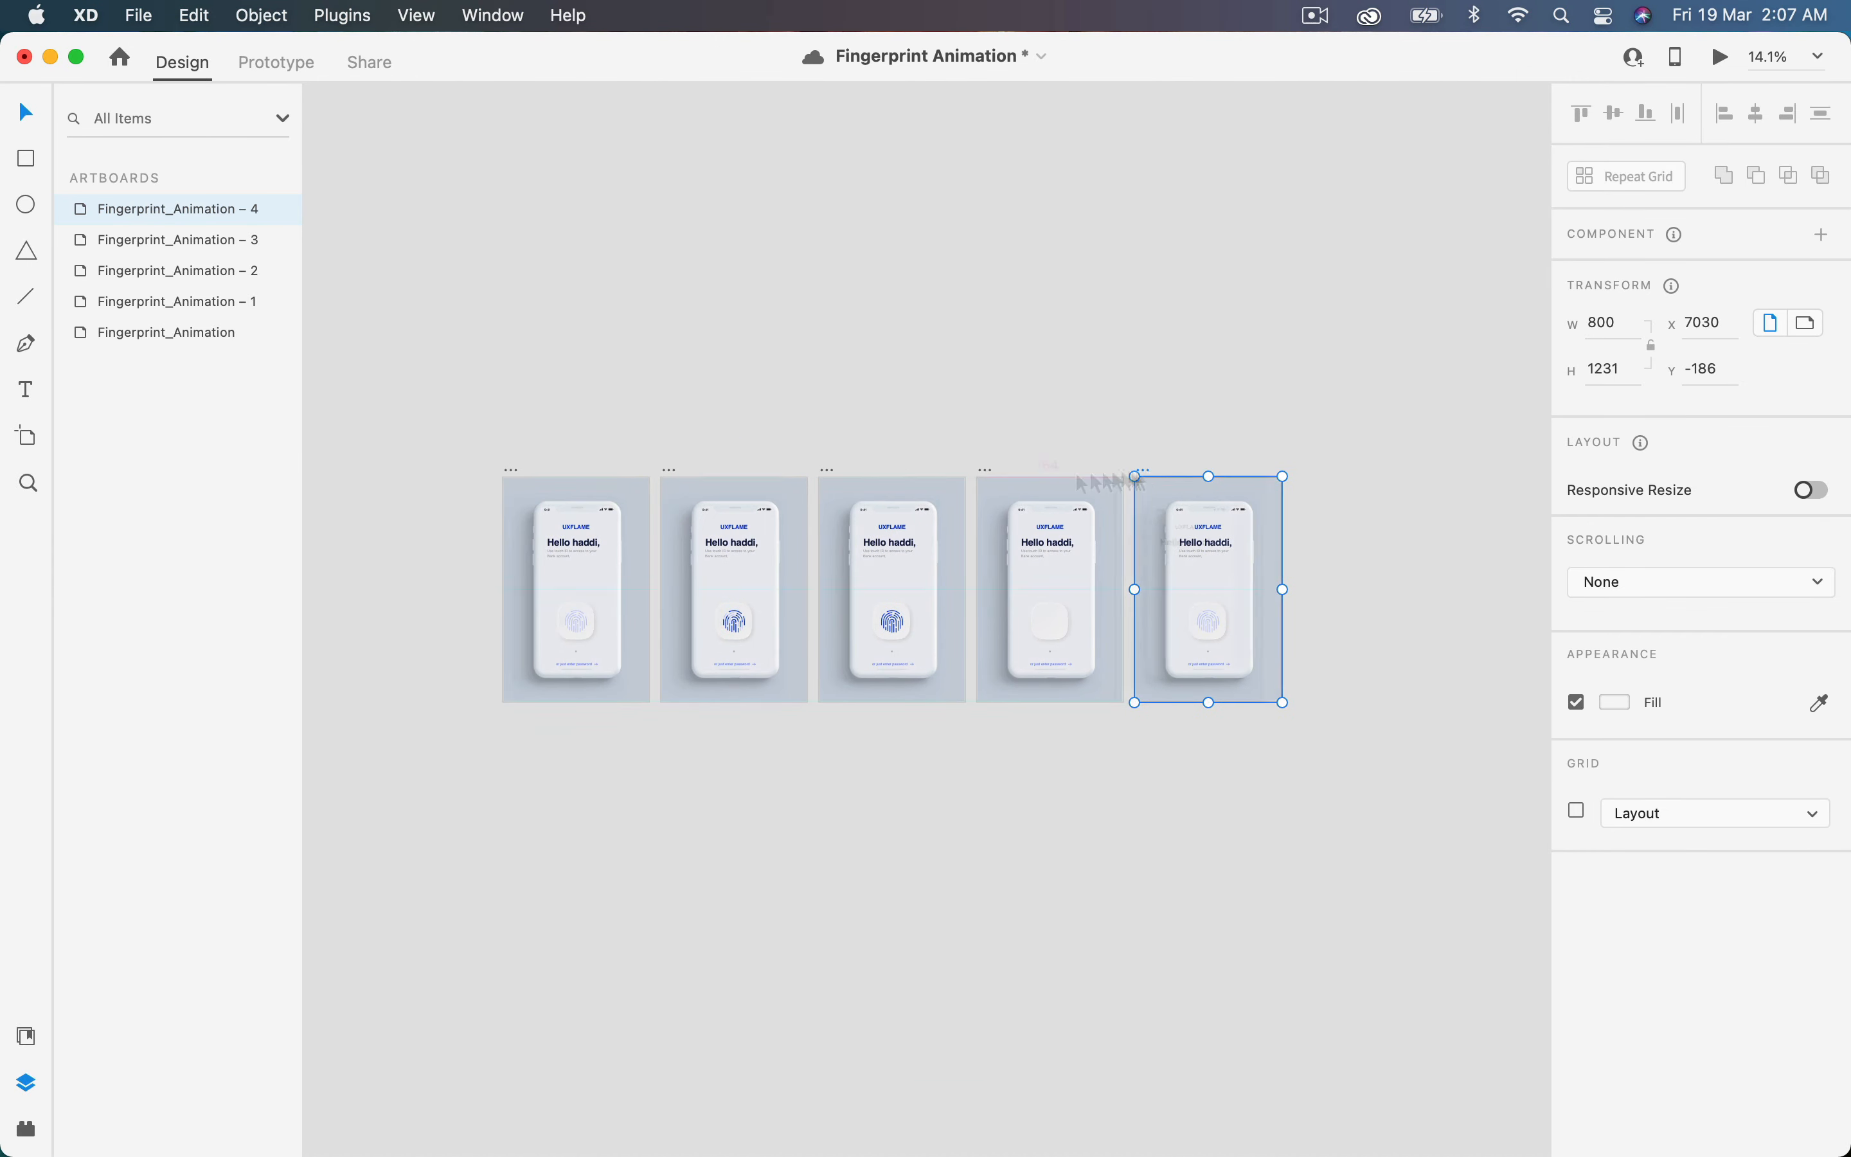
left_click_drag(1136, 478, 351, 475)
- On the duplicated artboard, set the opacity of both fingerprint groups and the button's light and shadow shapes to 0%
key("super+3")
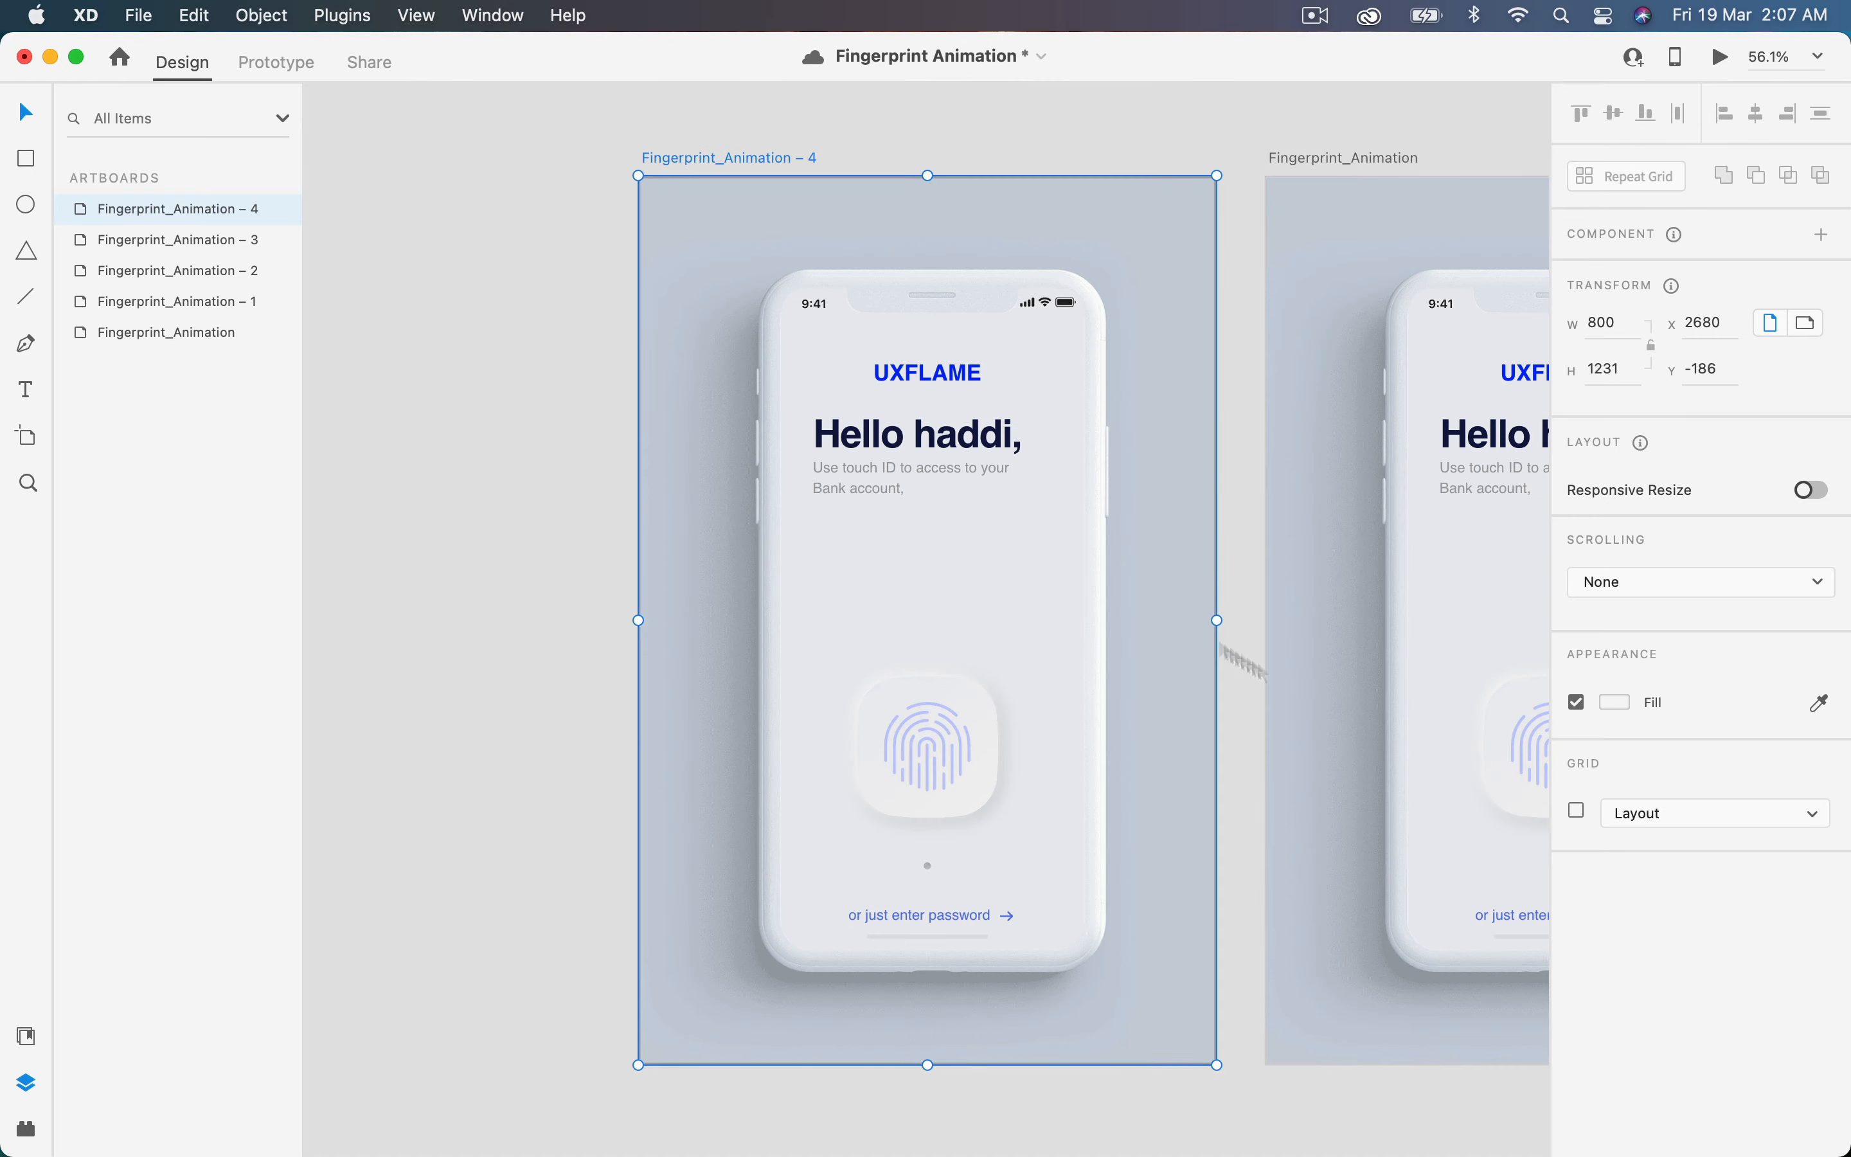
left_click(949, 714)
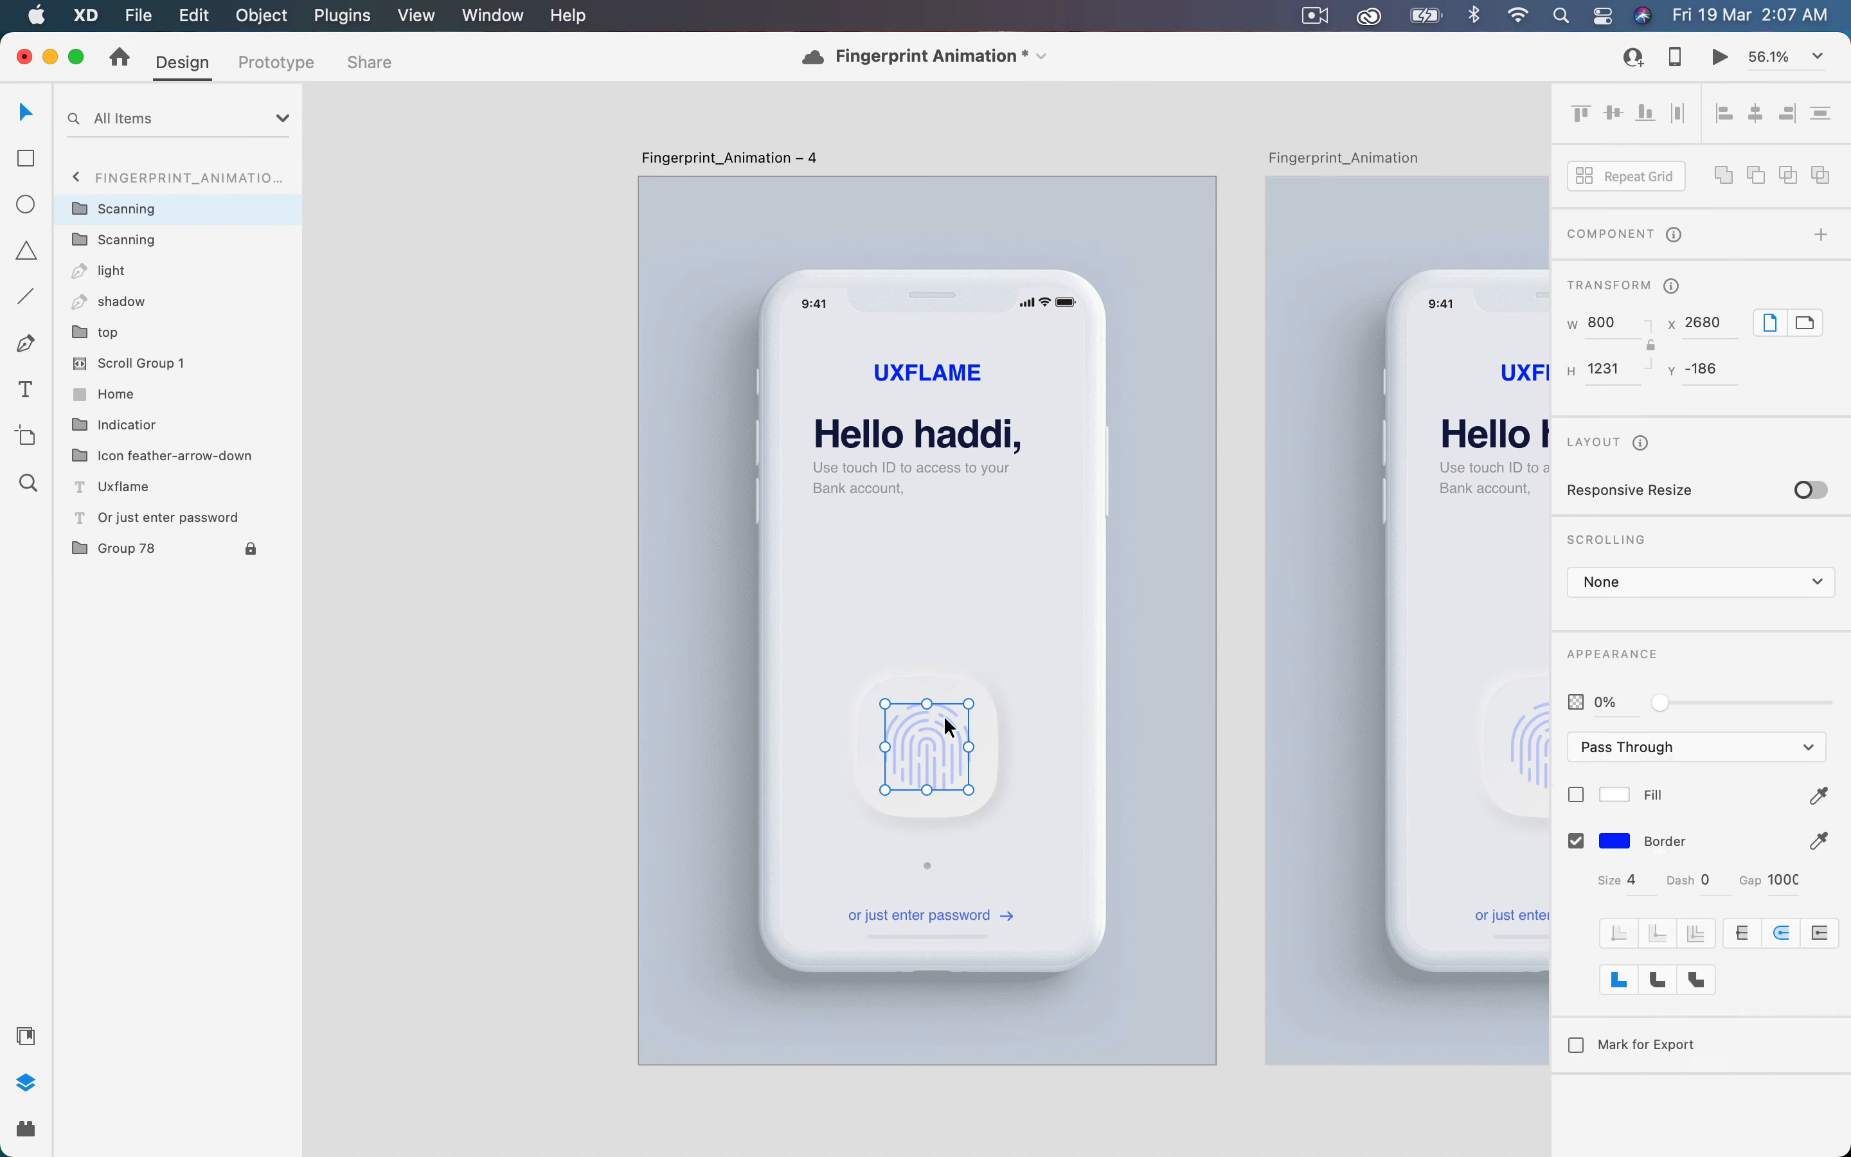
left_click_drag(508, 666, 957, 781)
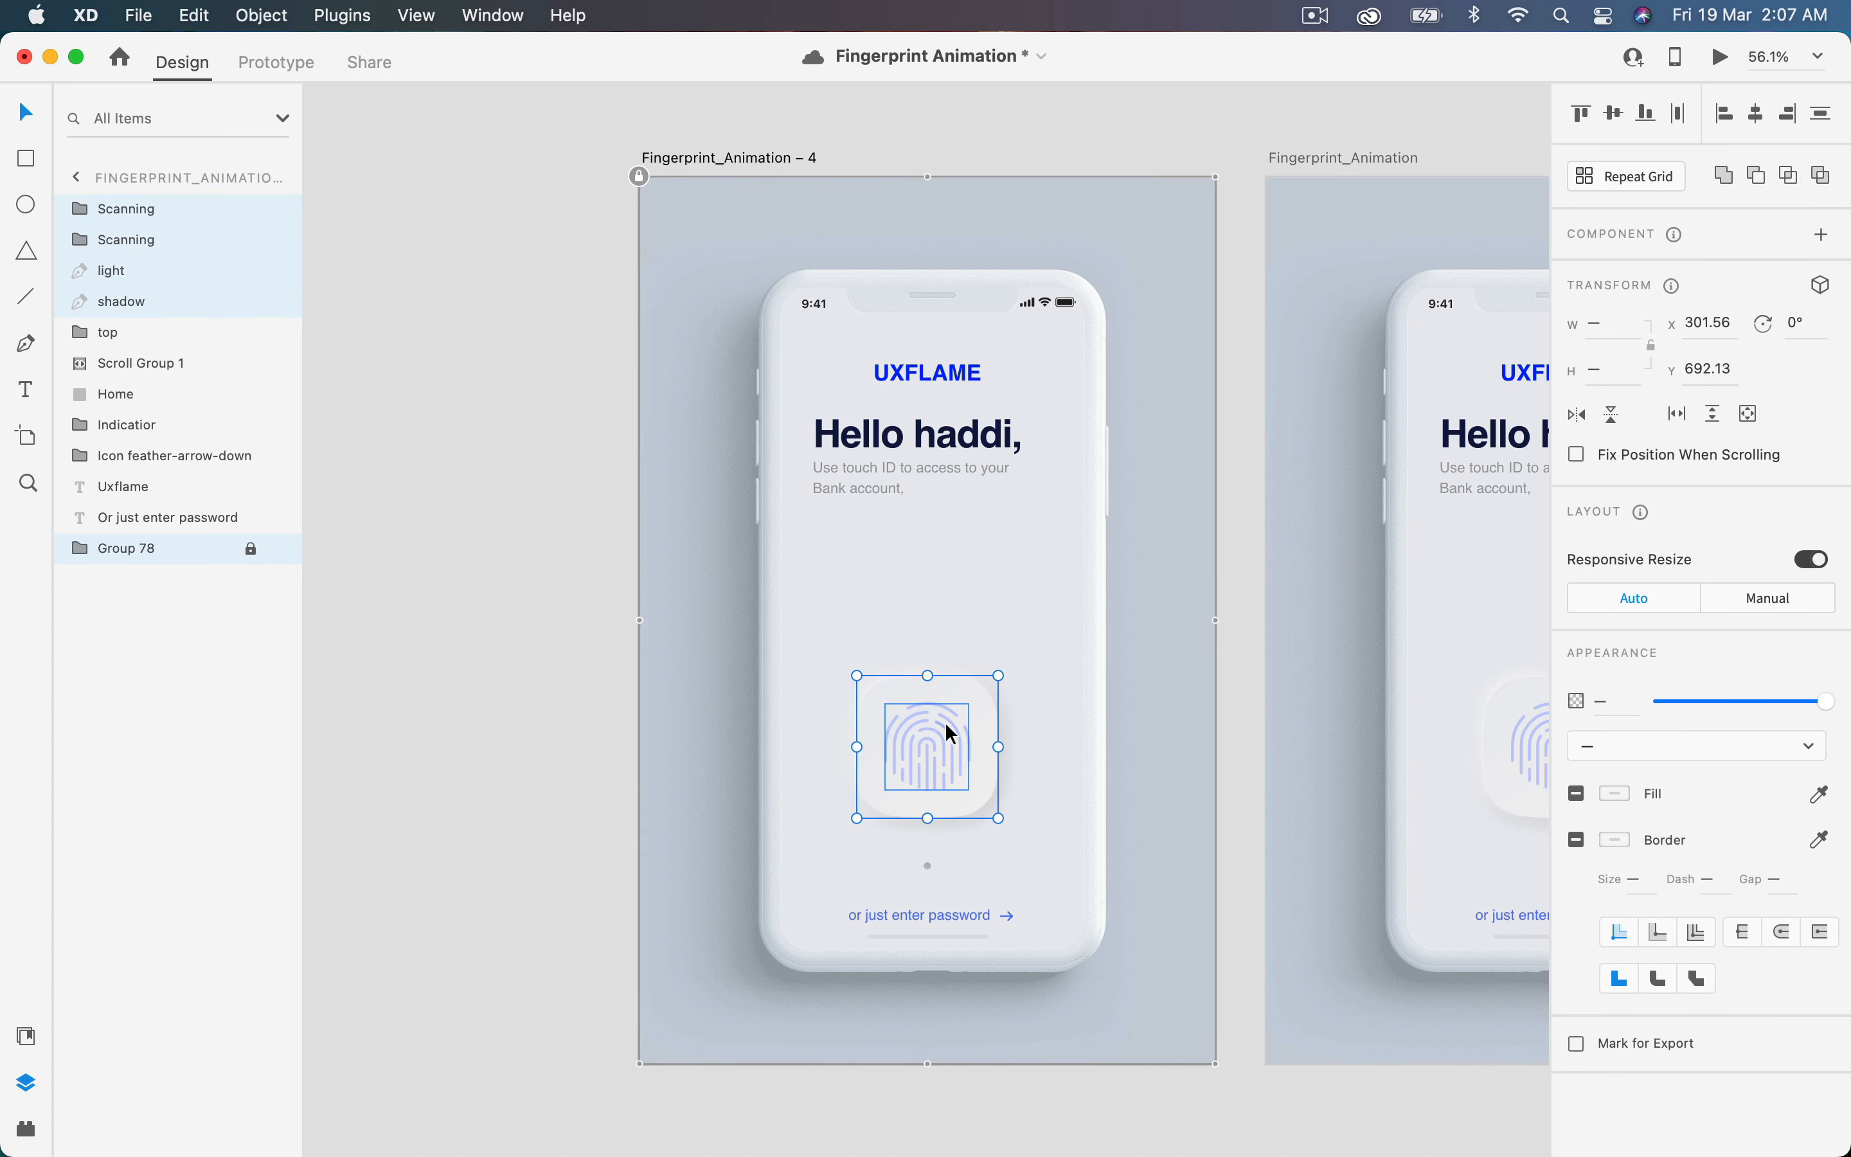
left_click_drag(1833, 706, 1662, 706)
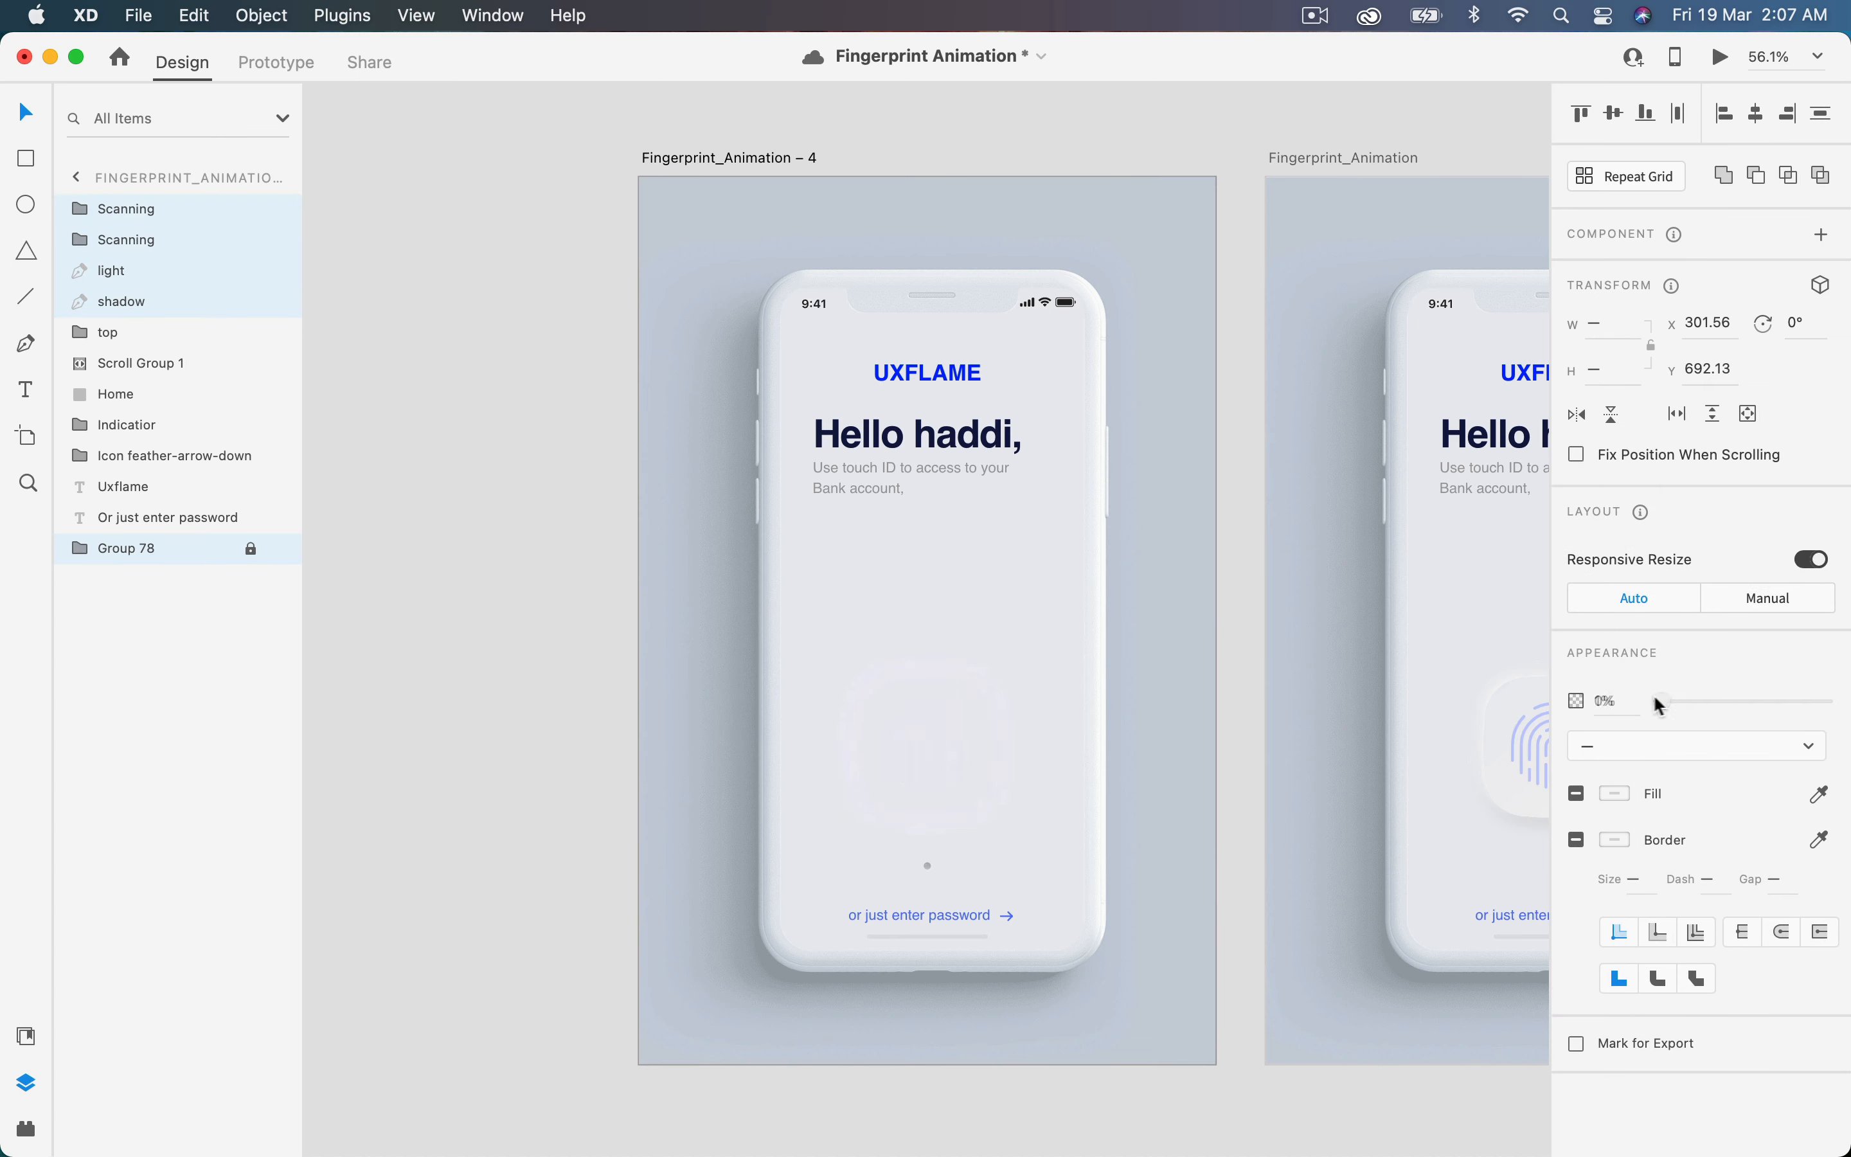
- Link Fingerprint_Animation – 4 to Fingerprint_Animation in Prototype mode using a Time trigger with 1 s delay, Auto-Animate, Ease In-Out easing and 0.8 s duration
left_click(723, 160)
left_click(277, 62)
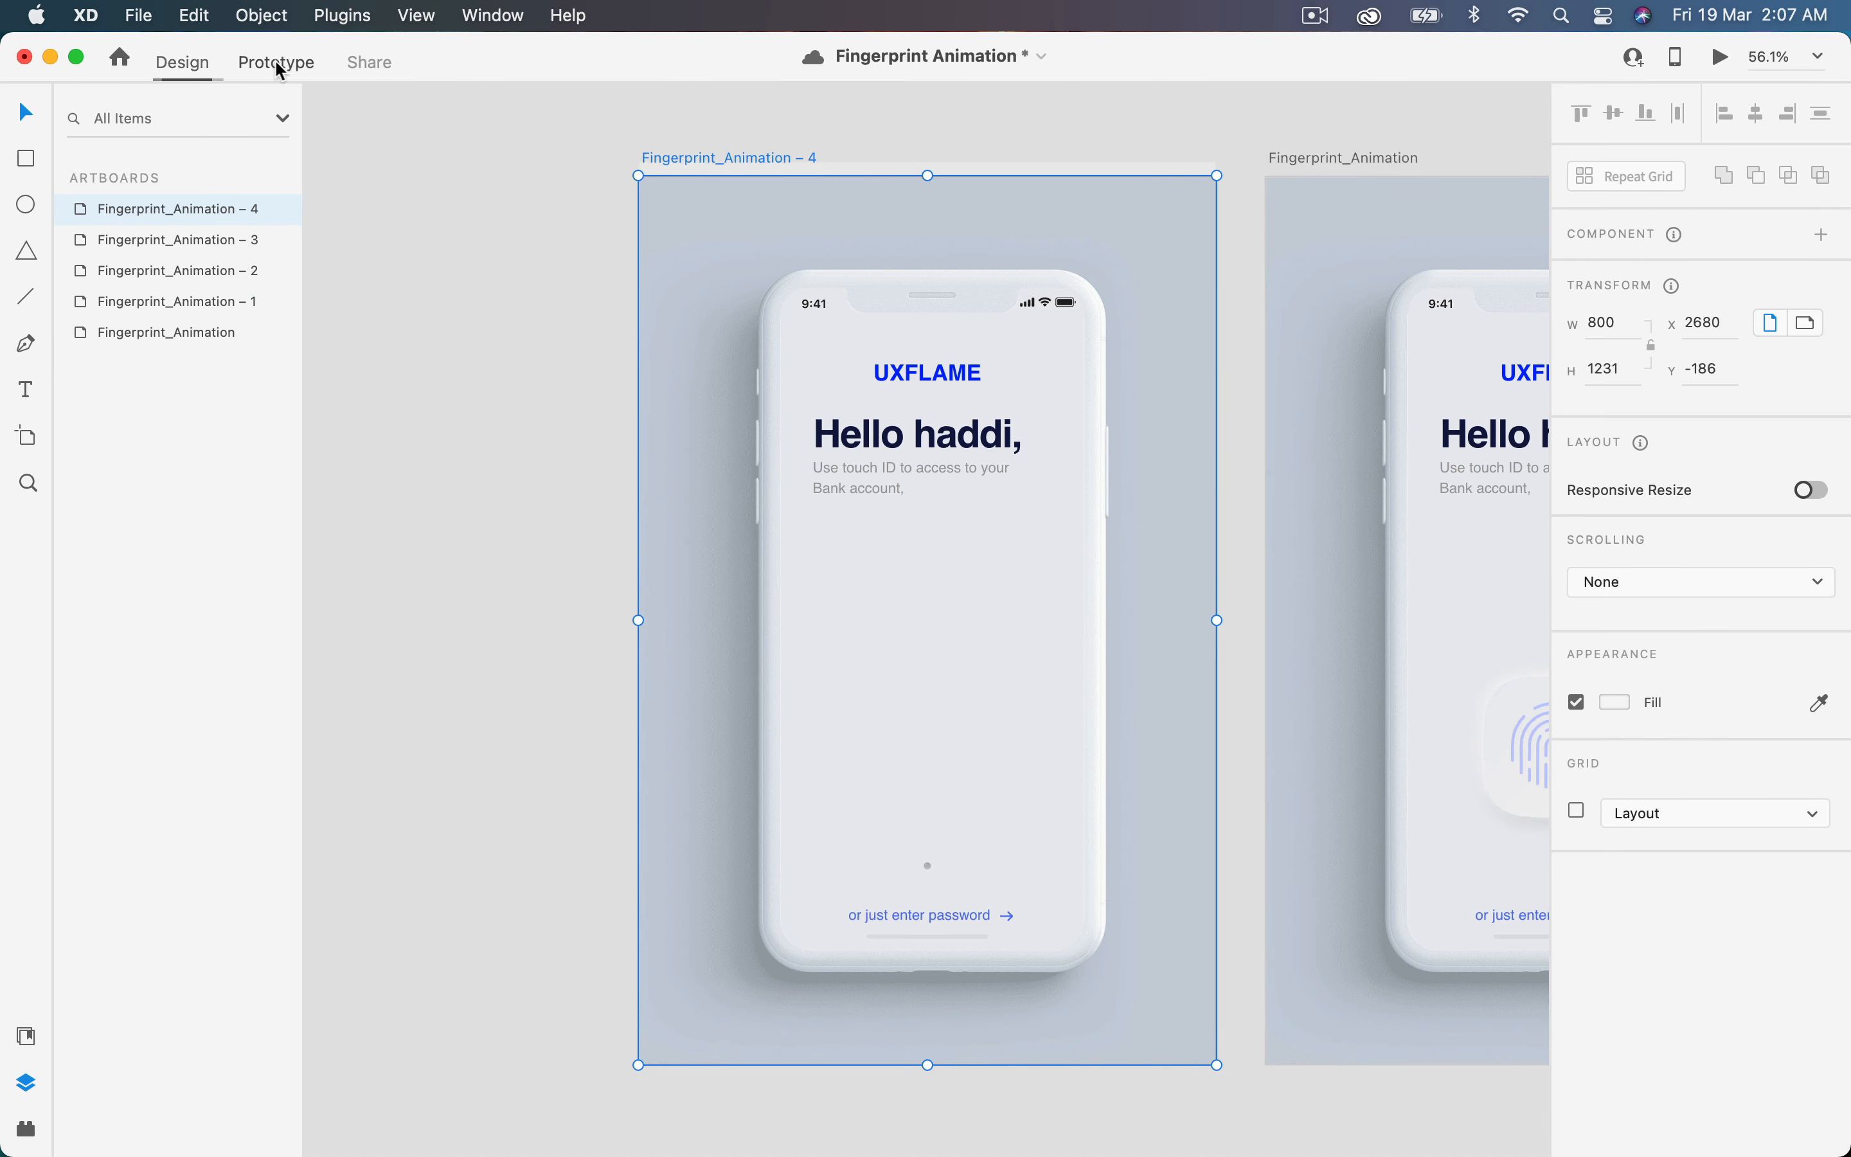
left_click_drag(1216, 595, 1312, 651)
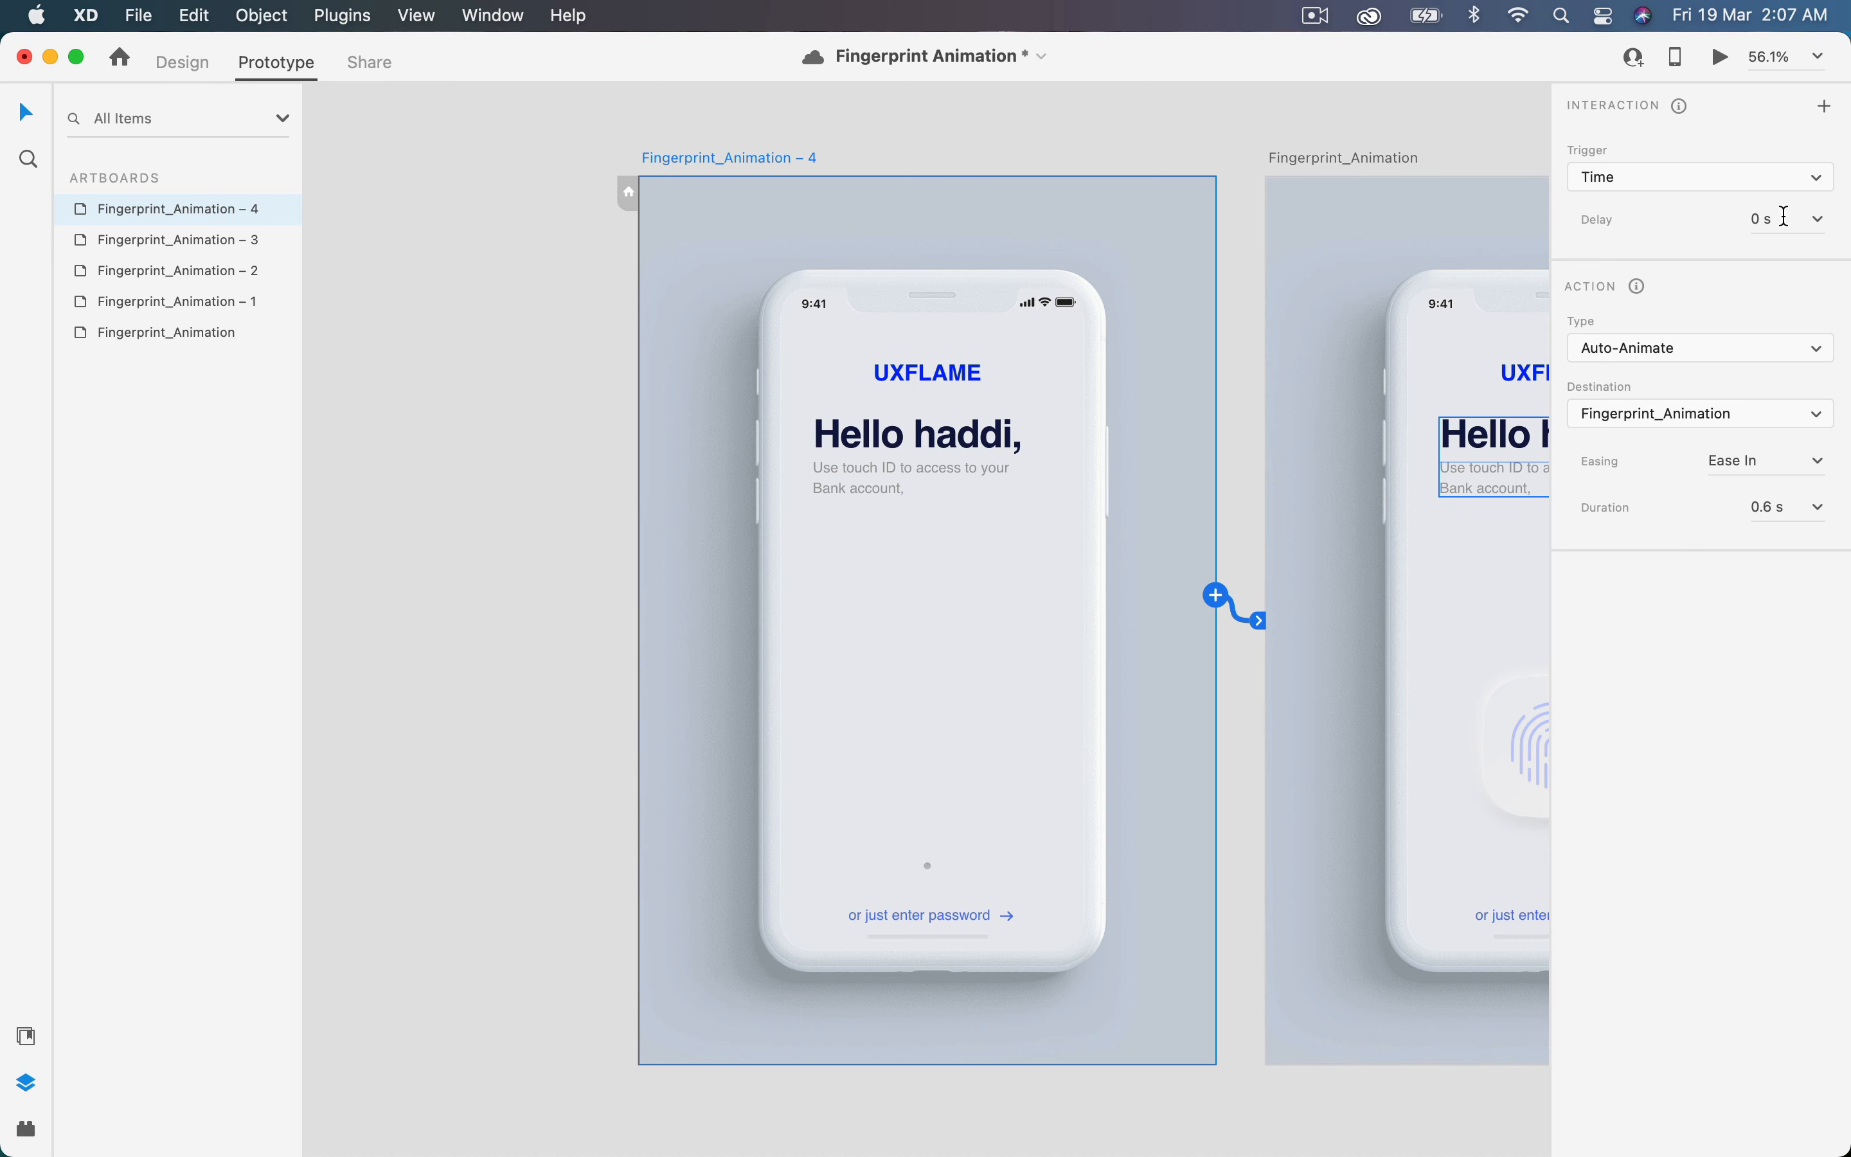
type("1")
left_click(1831, 463)
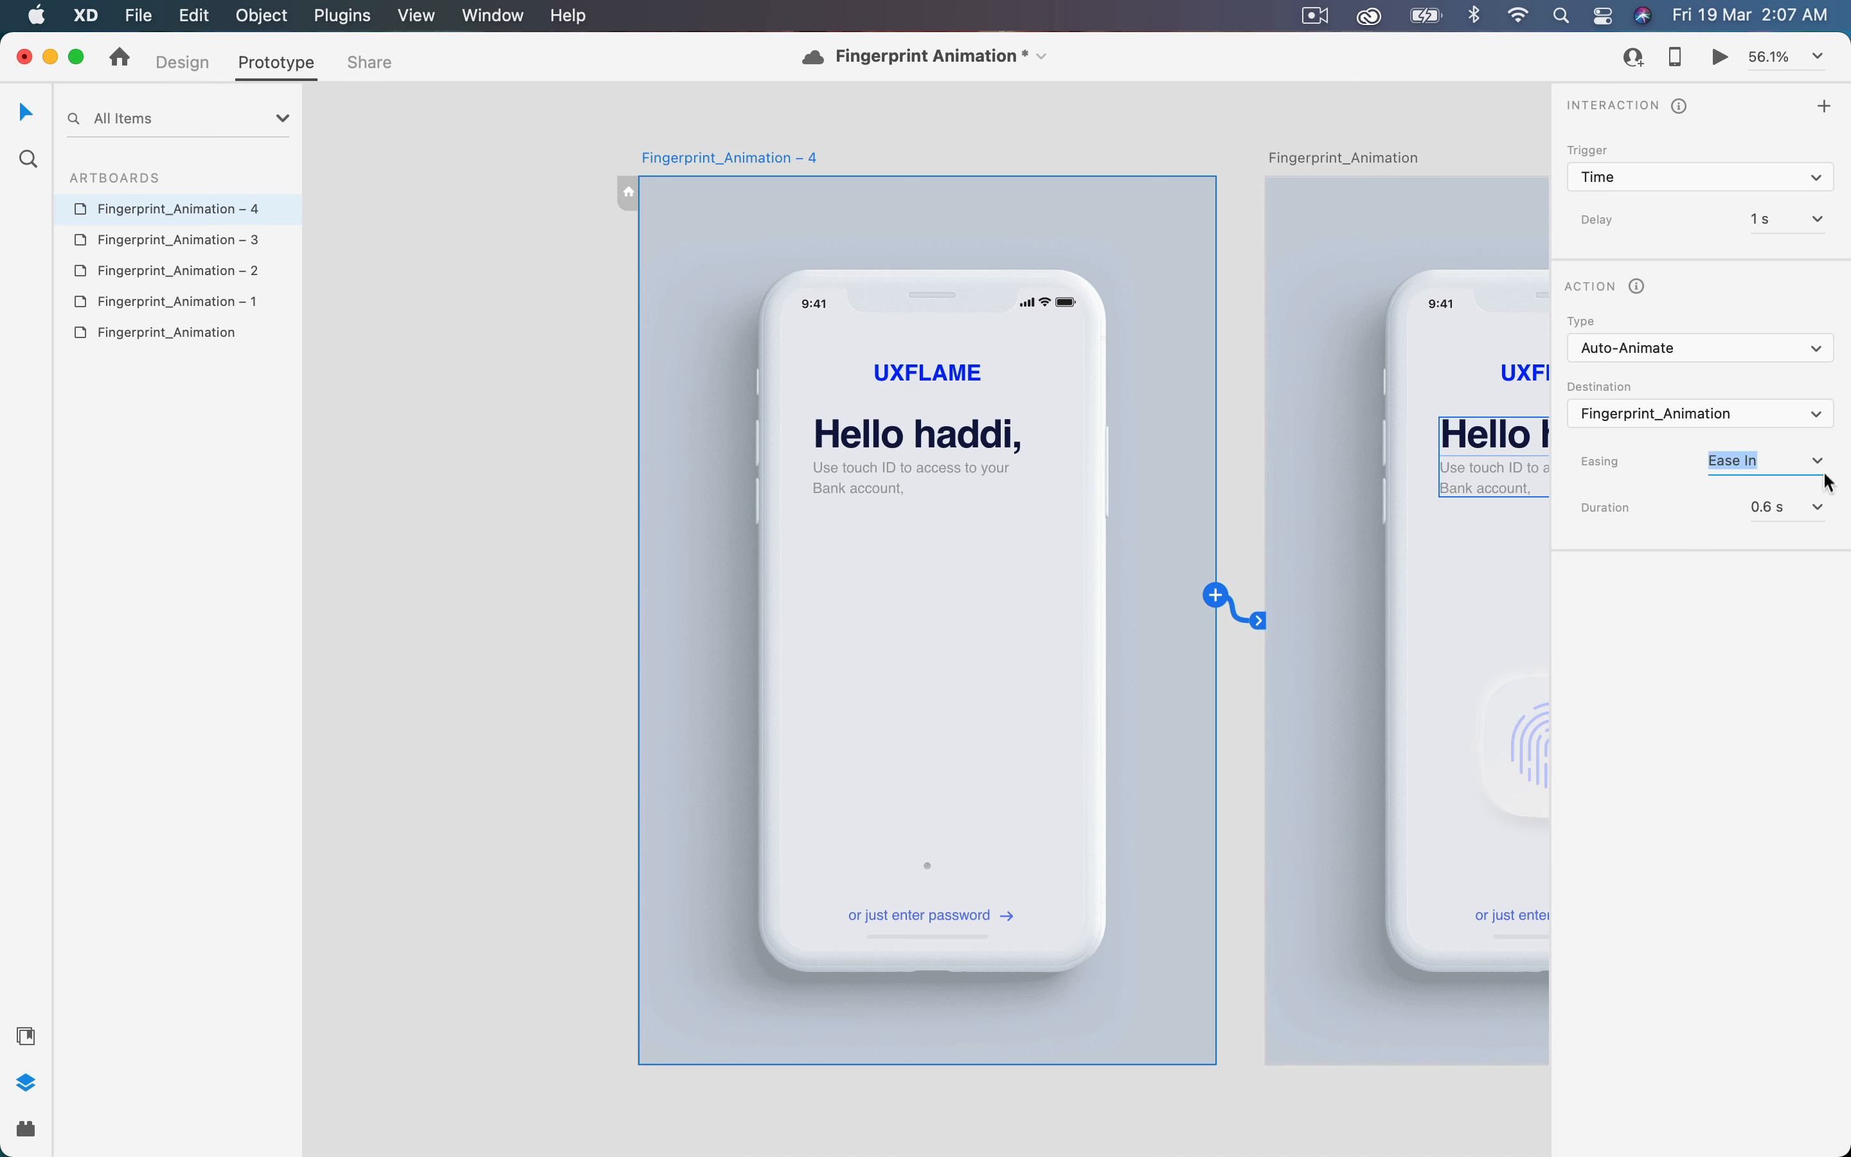
left_click(1752, 552)
left_click(1738, 507)
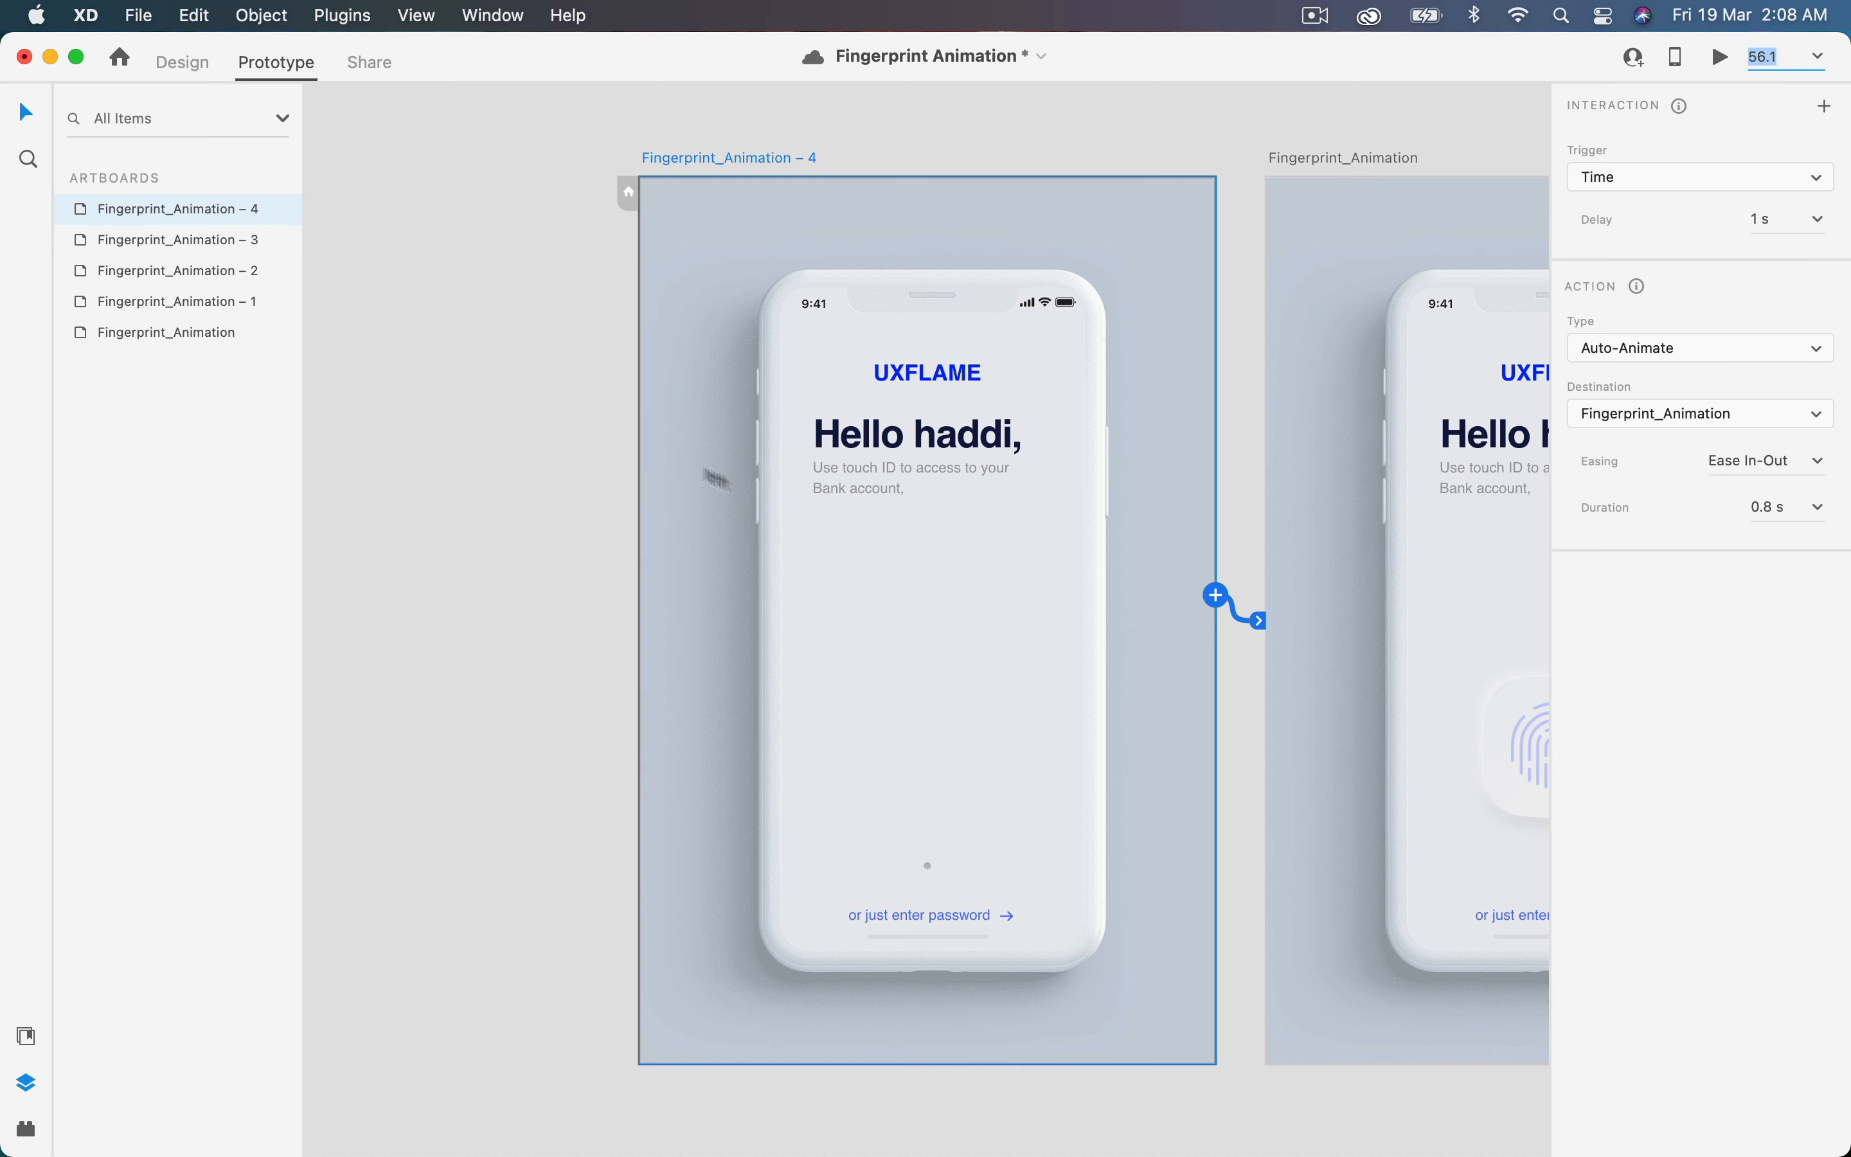
- Preview the prototype starting from Fingerprint_Animation – 4
key("super+0")
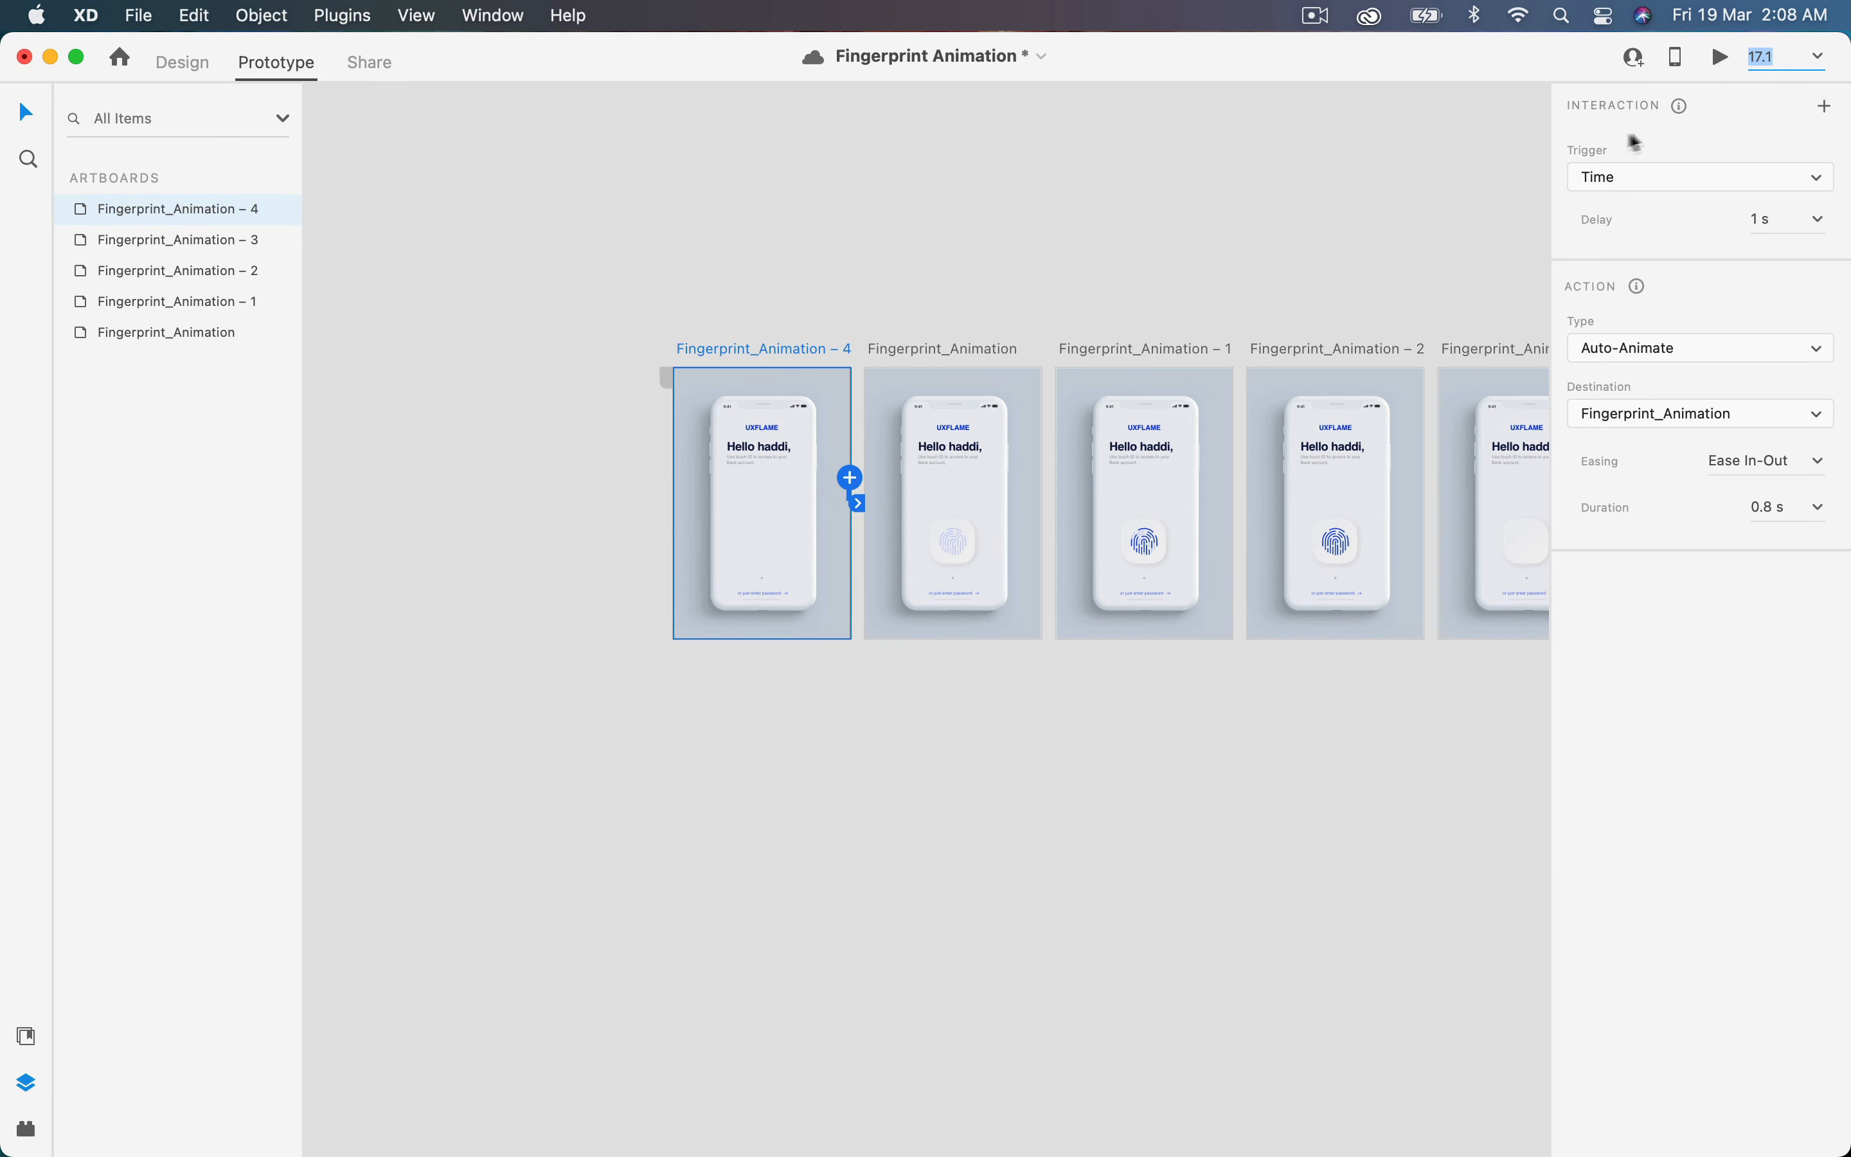
left_click(1721, 60)
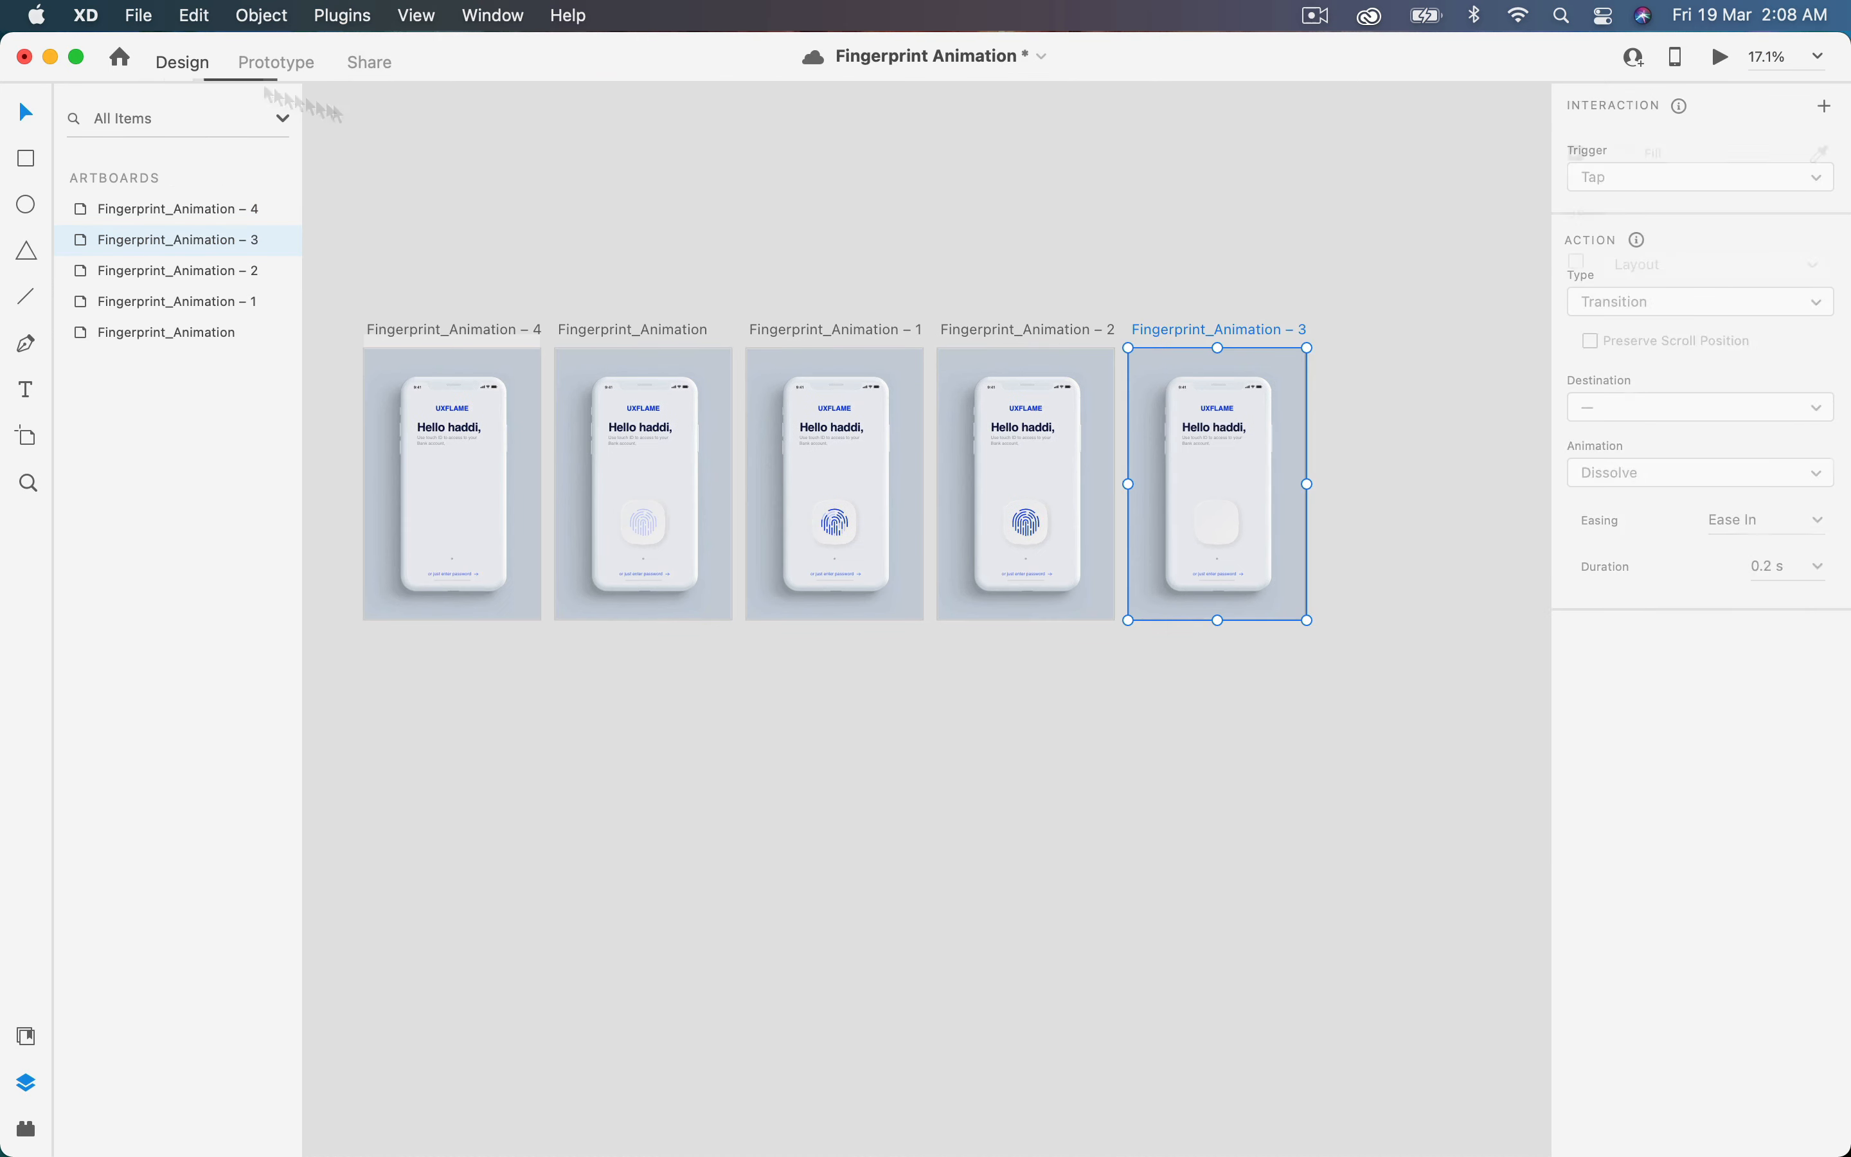
- Duplicate the Fingerprint_Animation – 3 artboard in Design mode, placing the copy directly after it at X 7030, Y -186
key("ctrl+Tab")
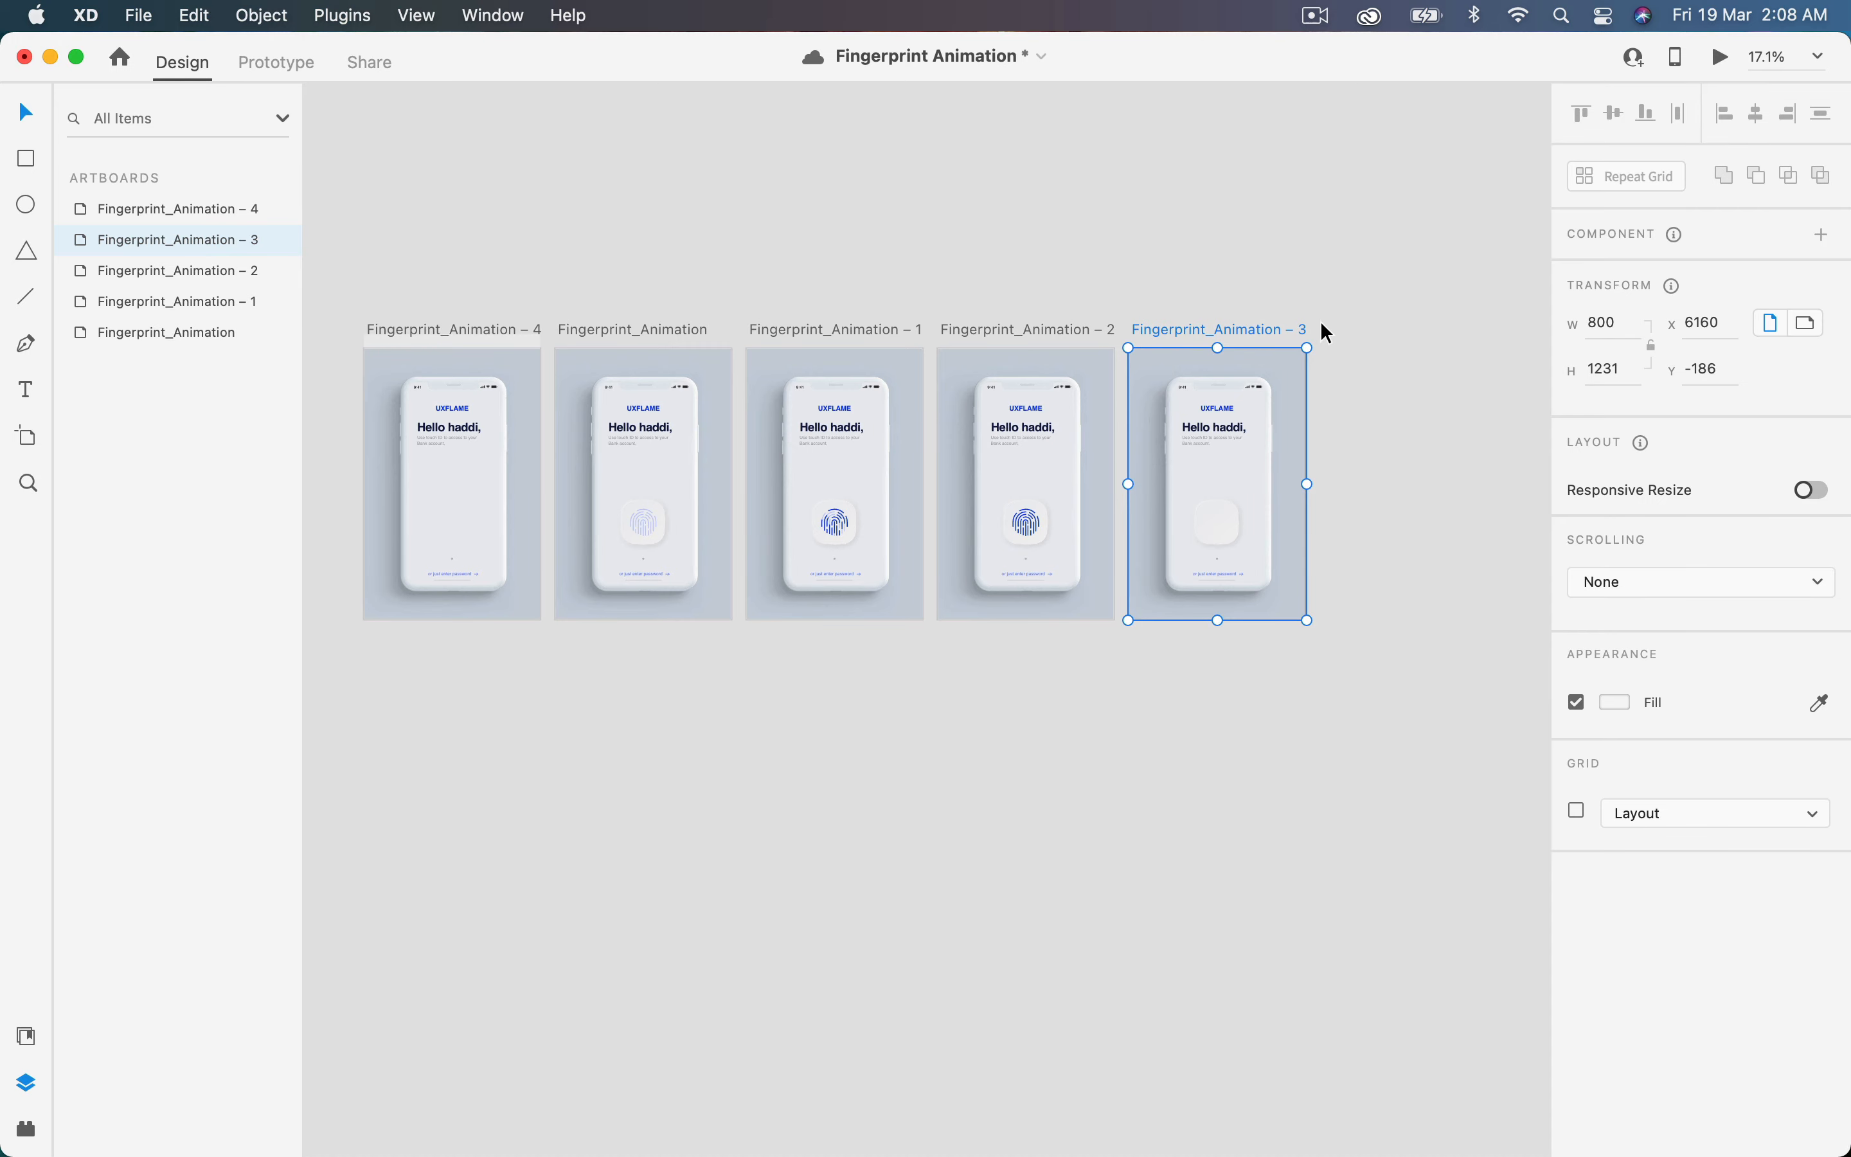
key("super+d")
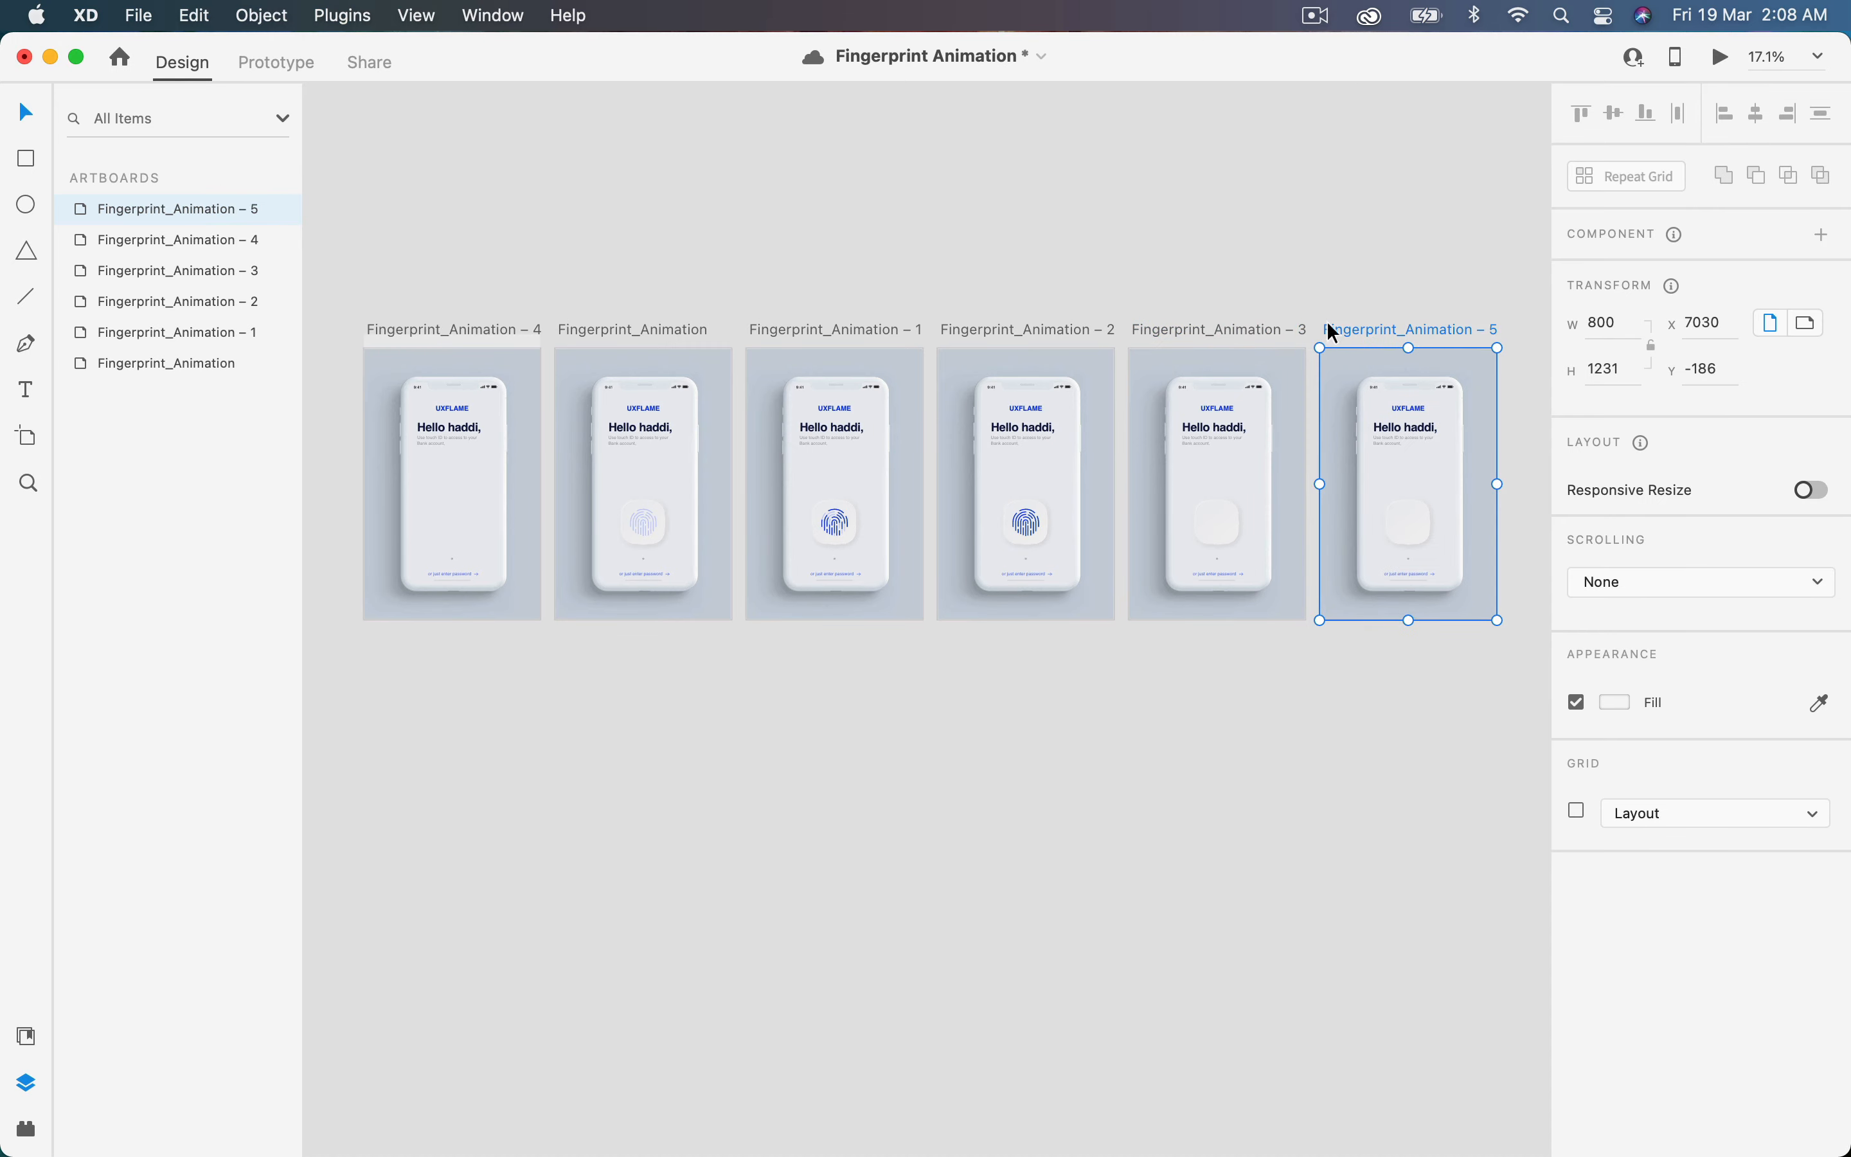
scroll(1323, 322, "right", 3)
key("super+3")
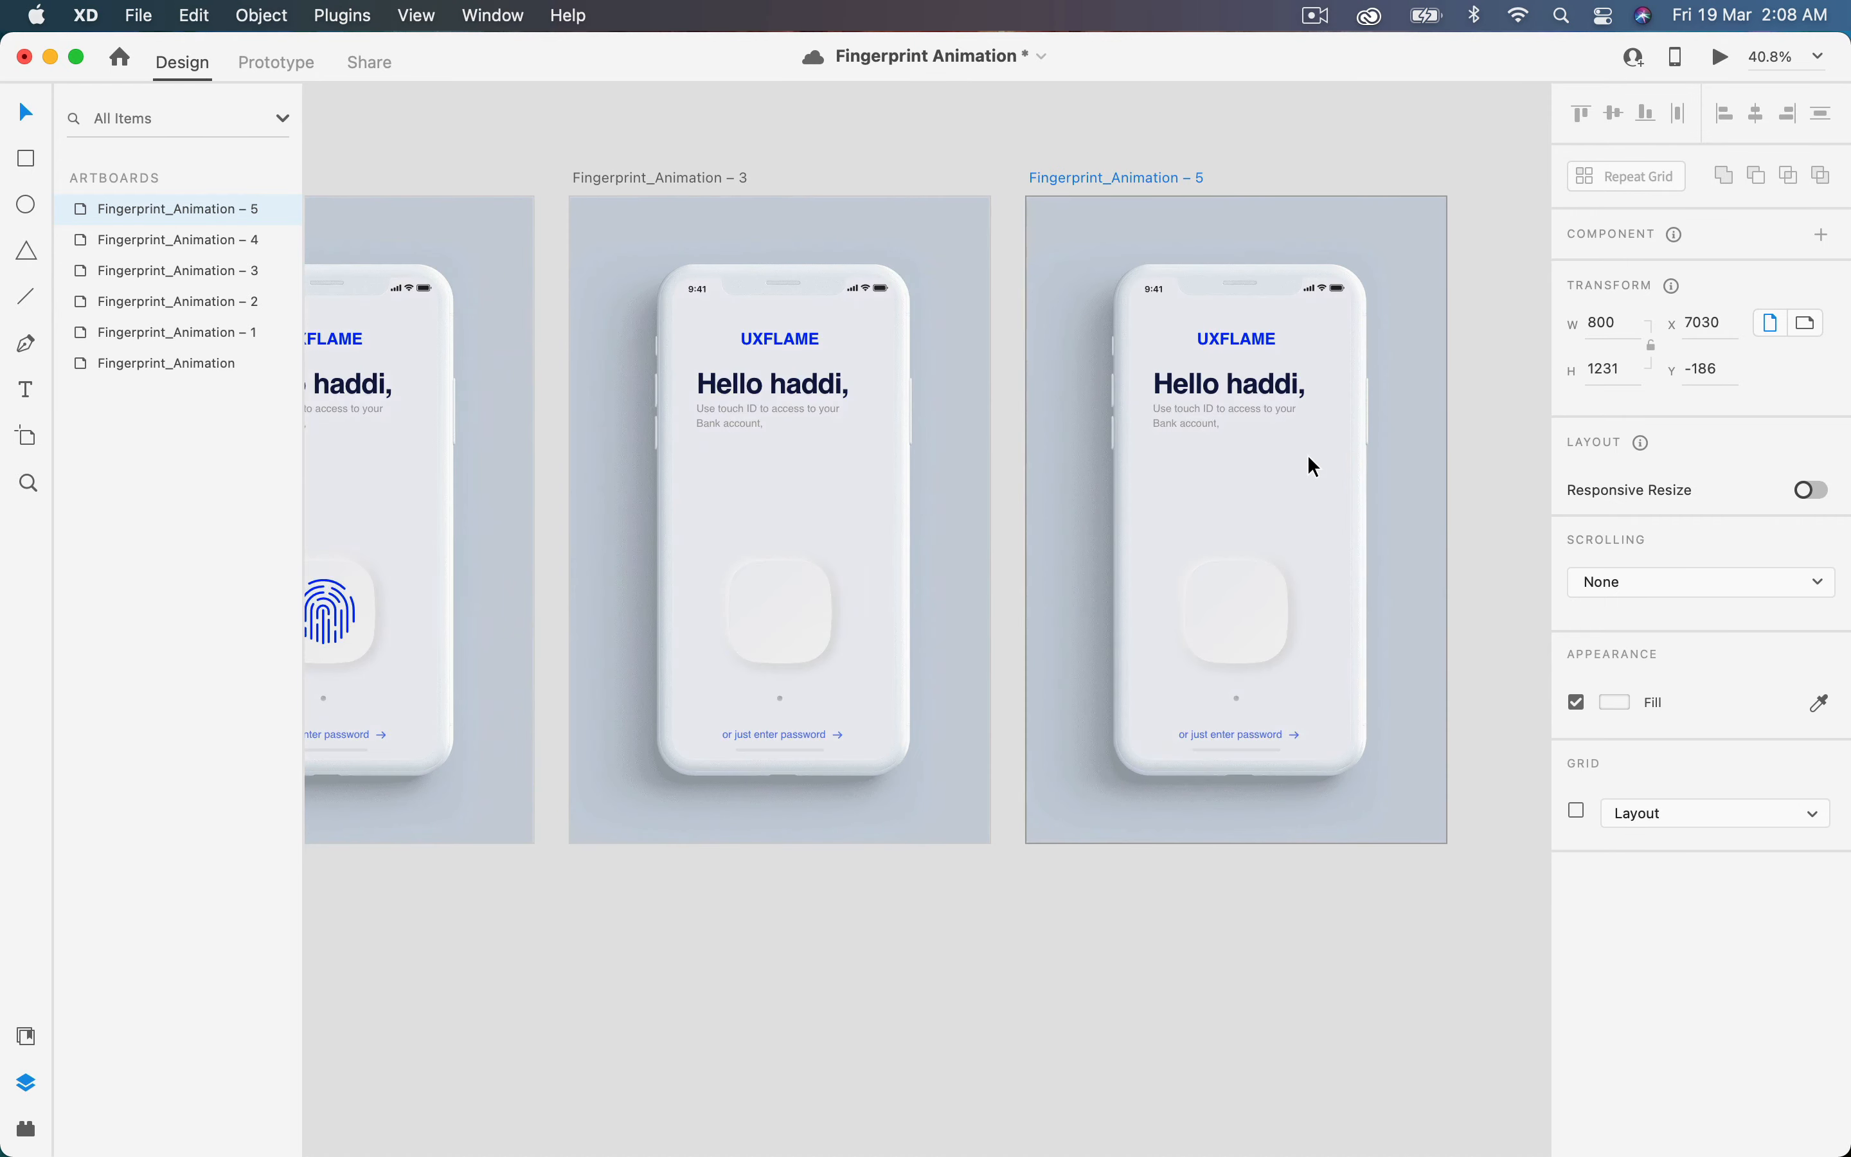
- Paste the green Tick path onto Fingerprint_Animation – 5 and center it in the rounded button at X 371.48, Y 770.93
left_click(1186, 627)
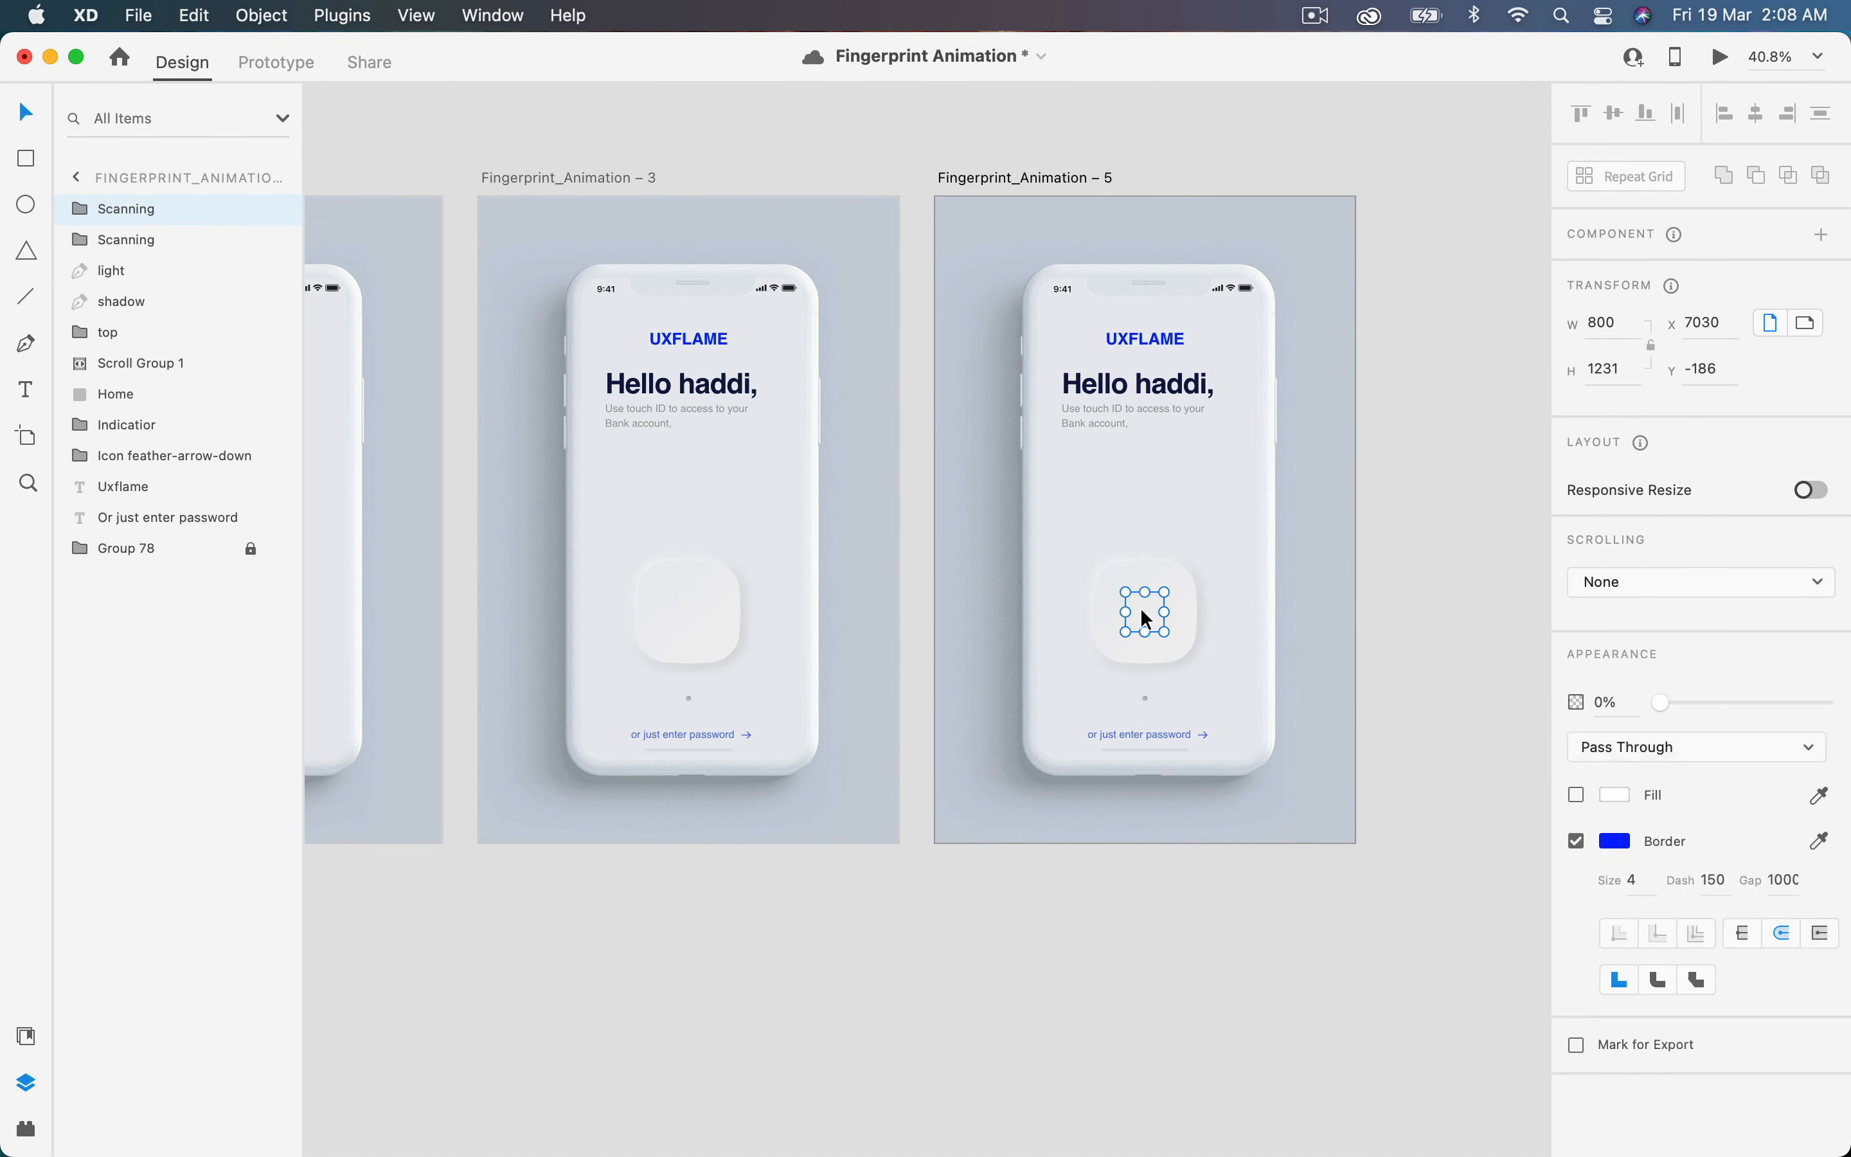
left_click(1165, 878)
left_click(1151, 612)
key("super+v")
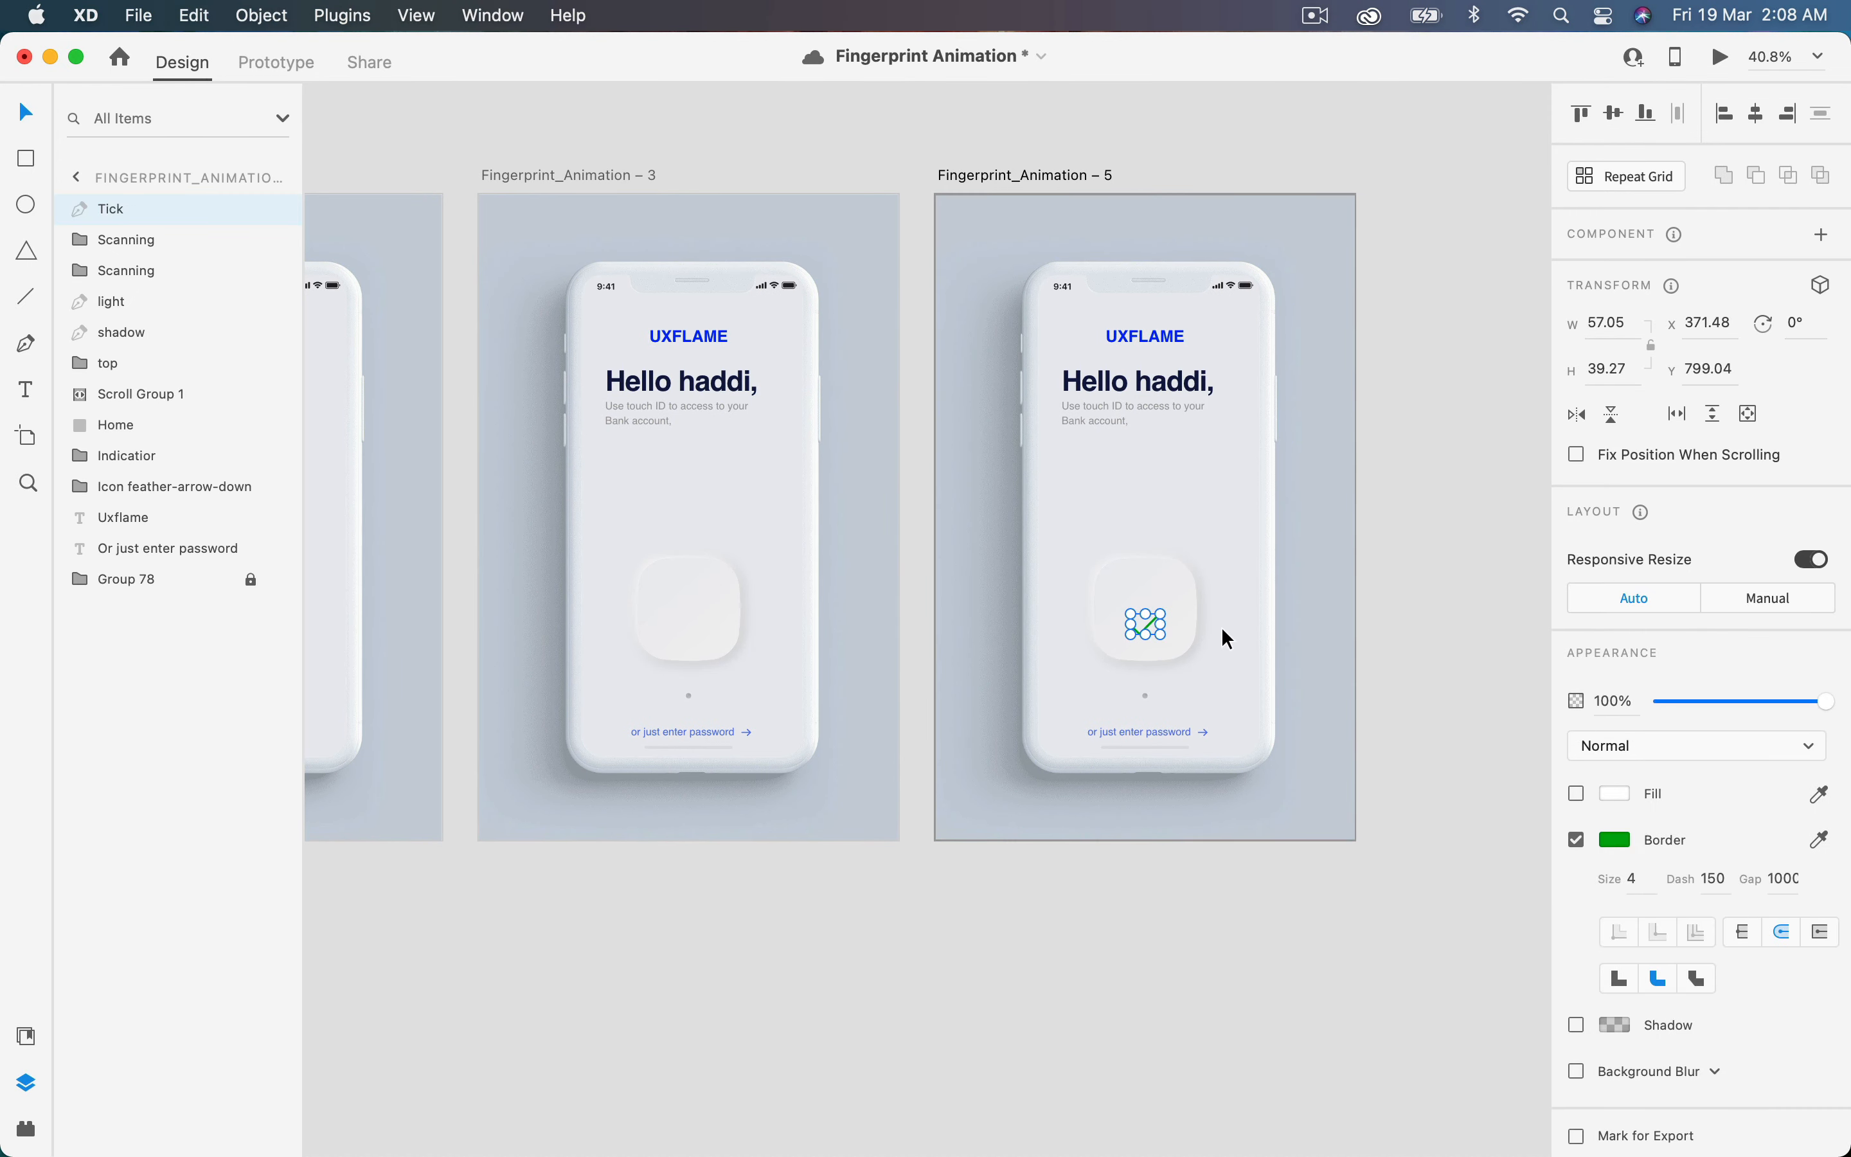
scroll(1224, 638, "up", 5)
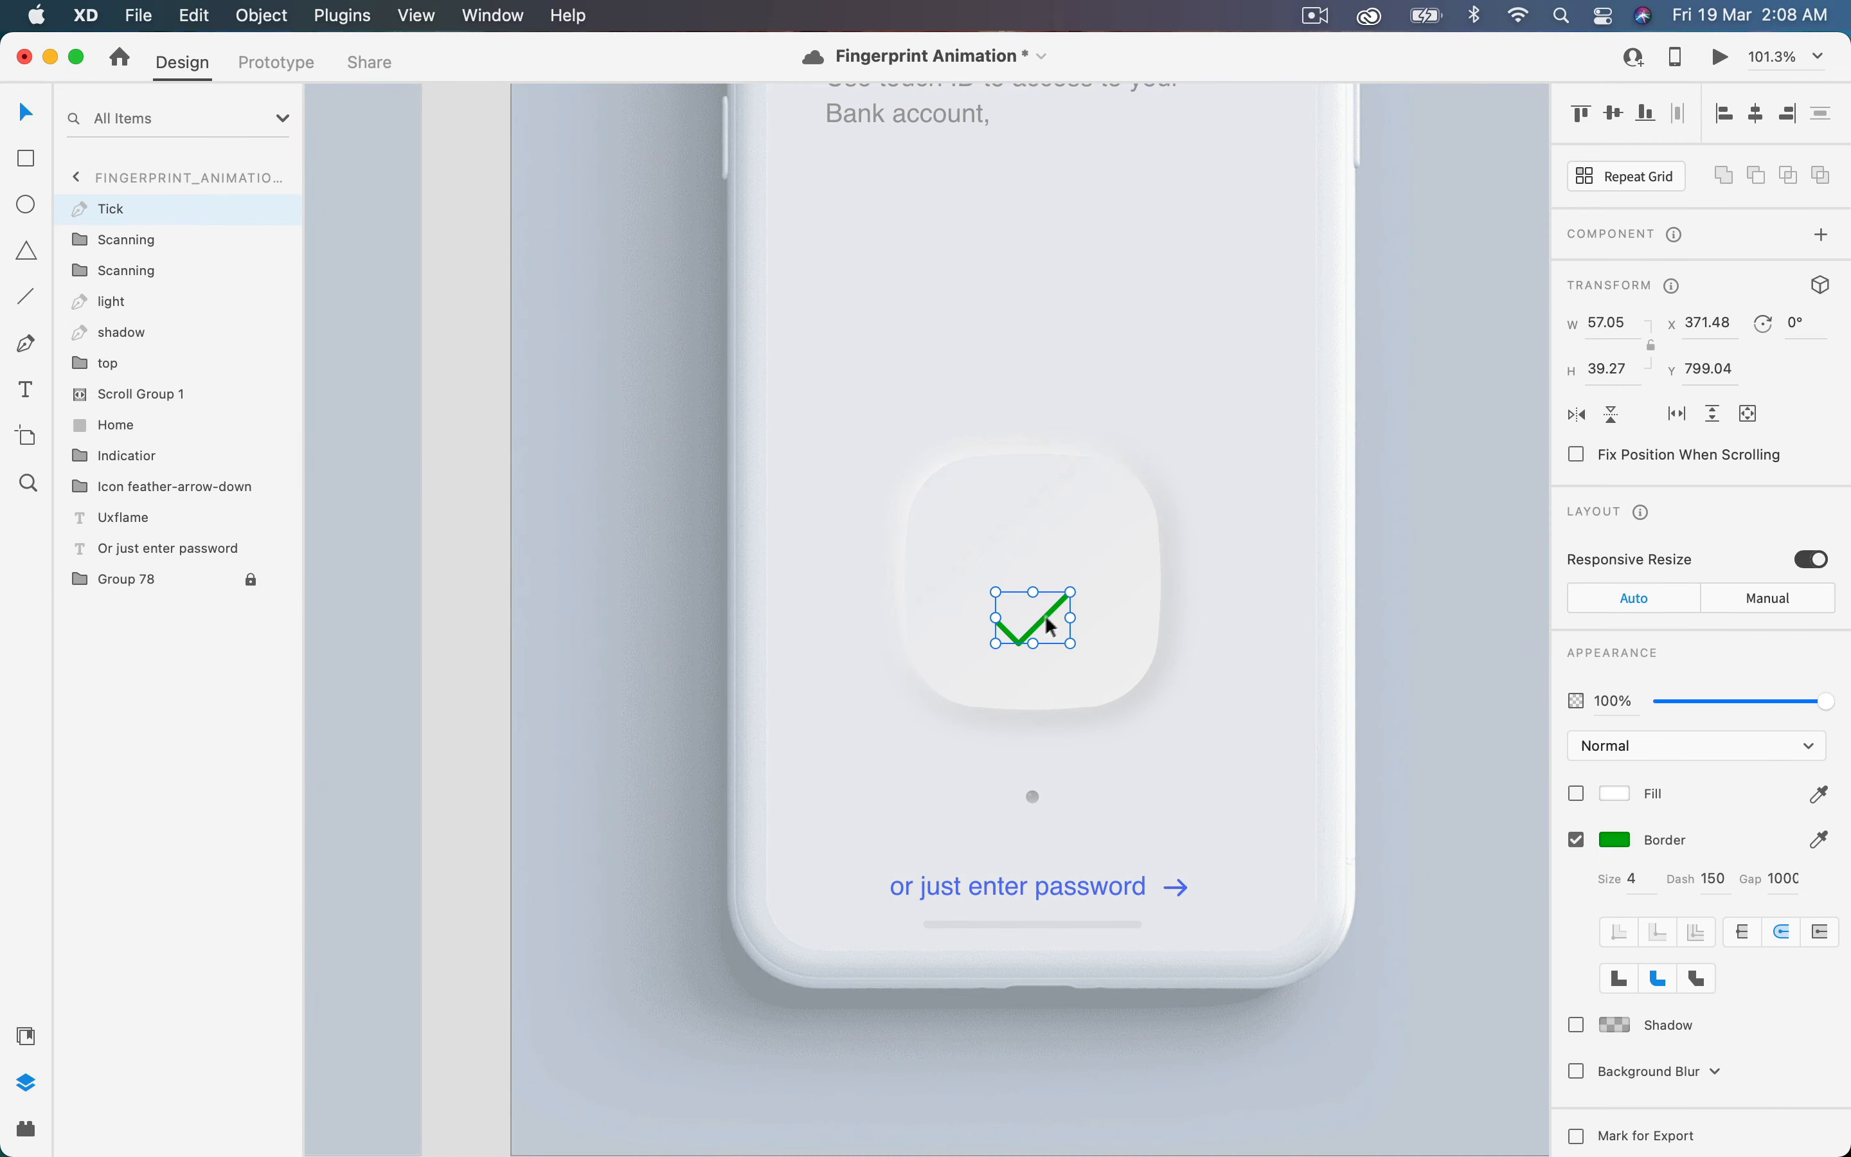
left_click_drag(1044, 614, 1052, 585)
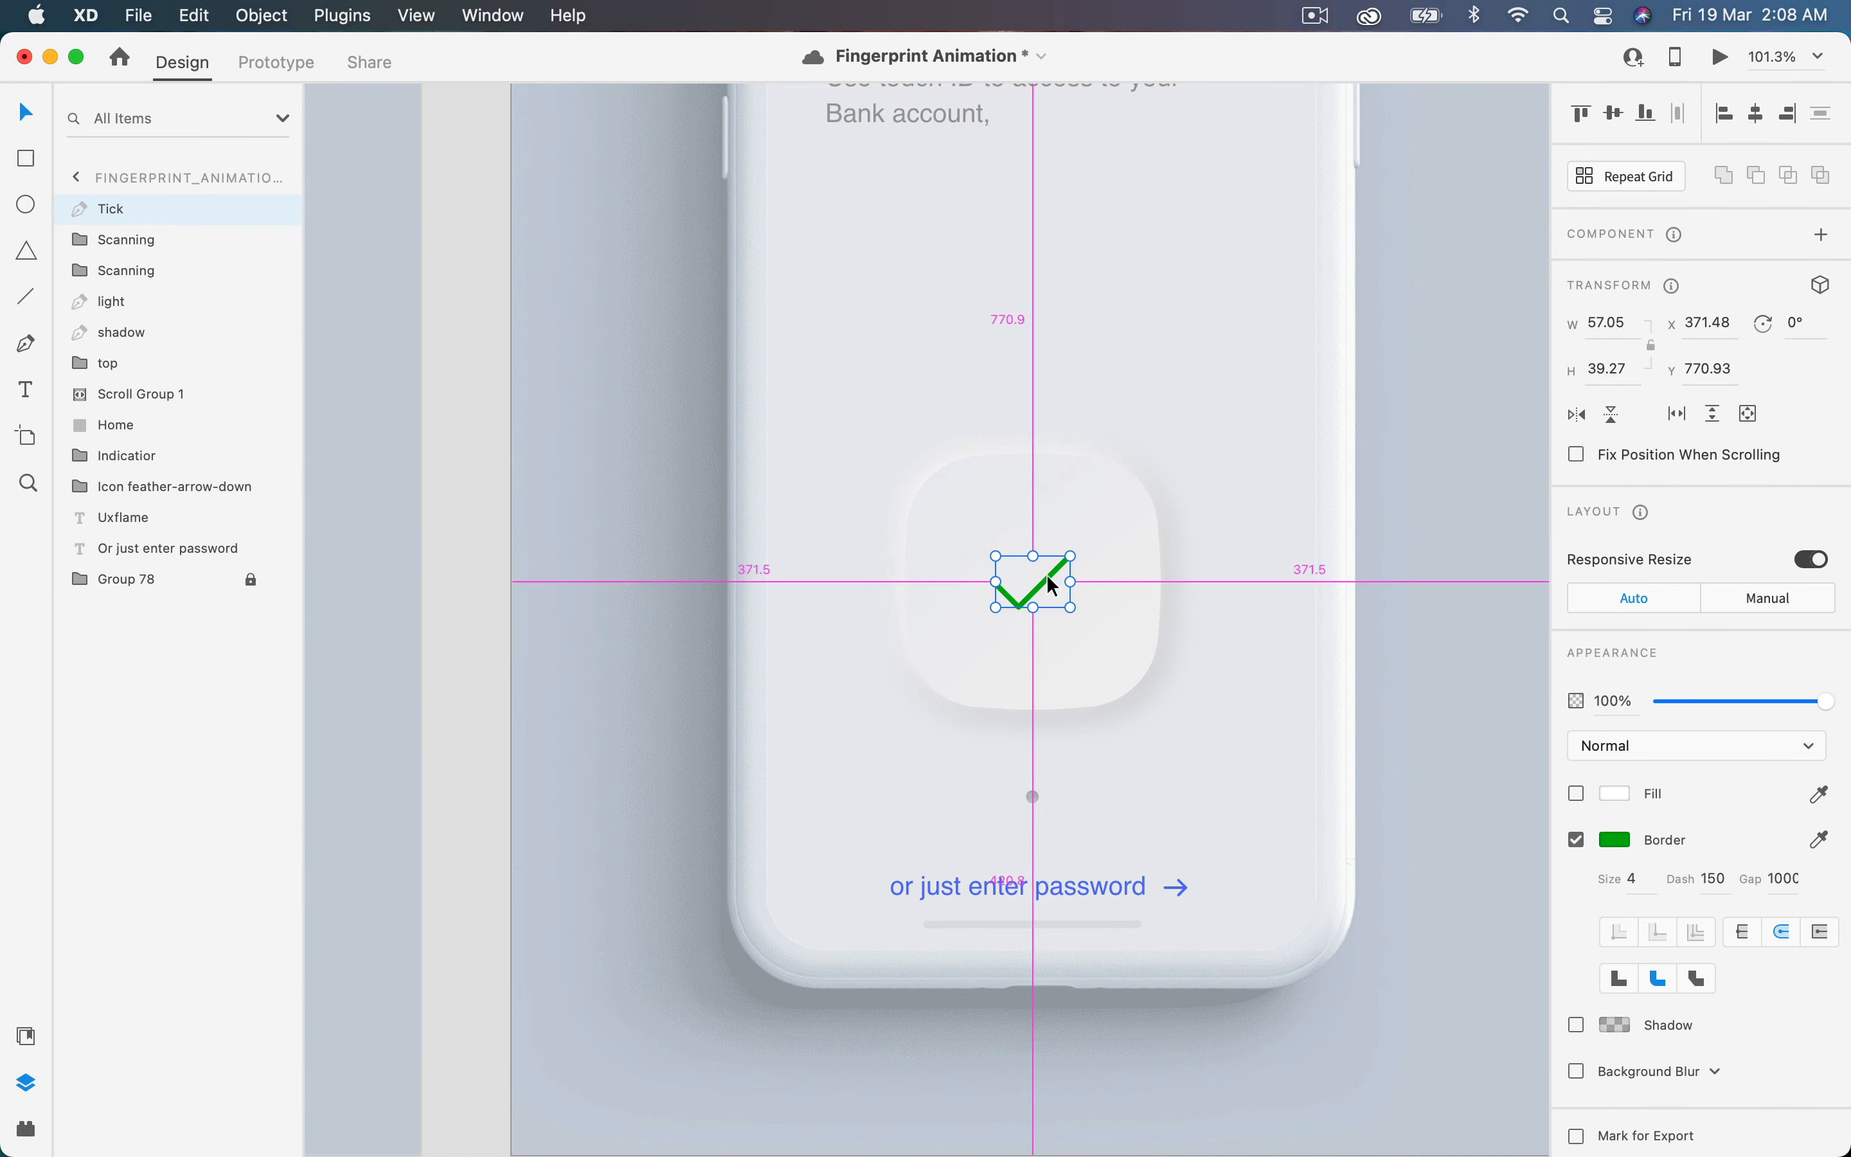
scroll(1052, 586, "down", 5)
scroll(1052, 586, "down", 2)
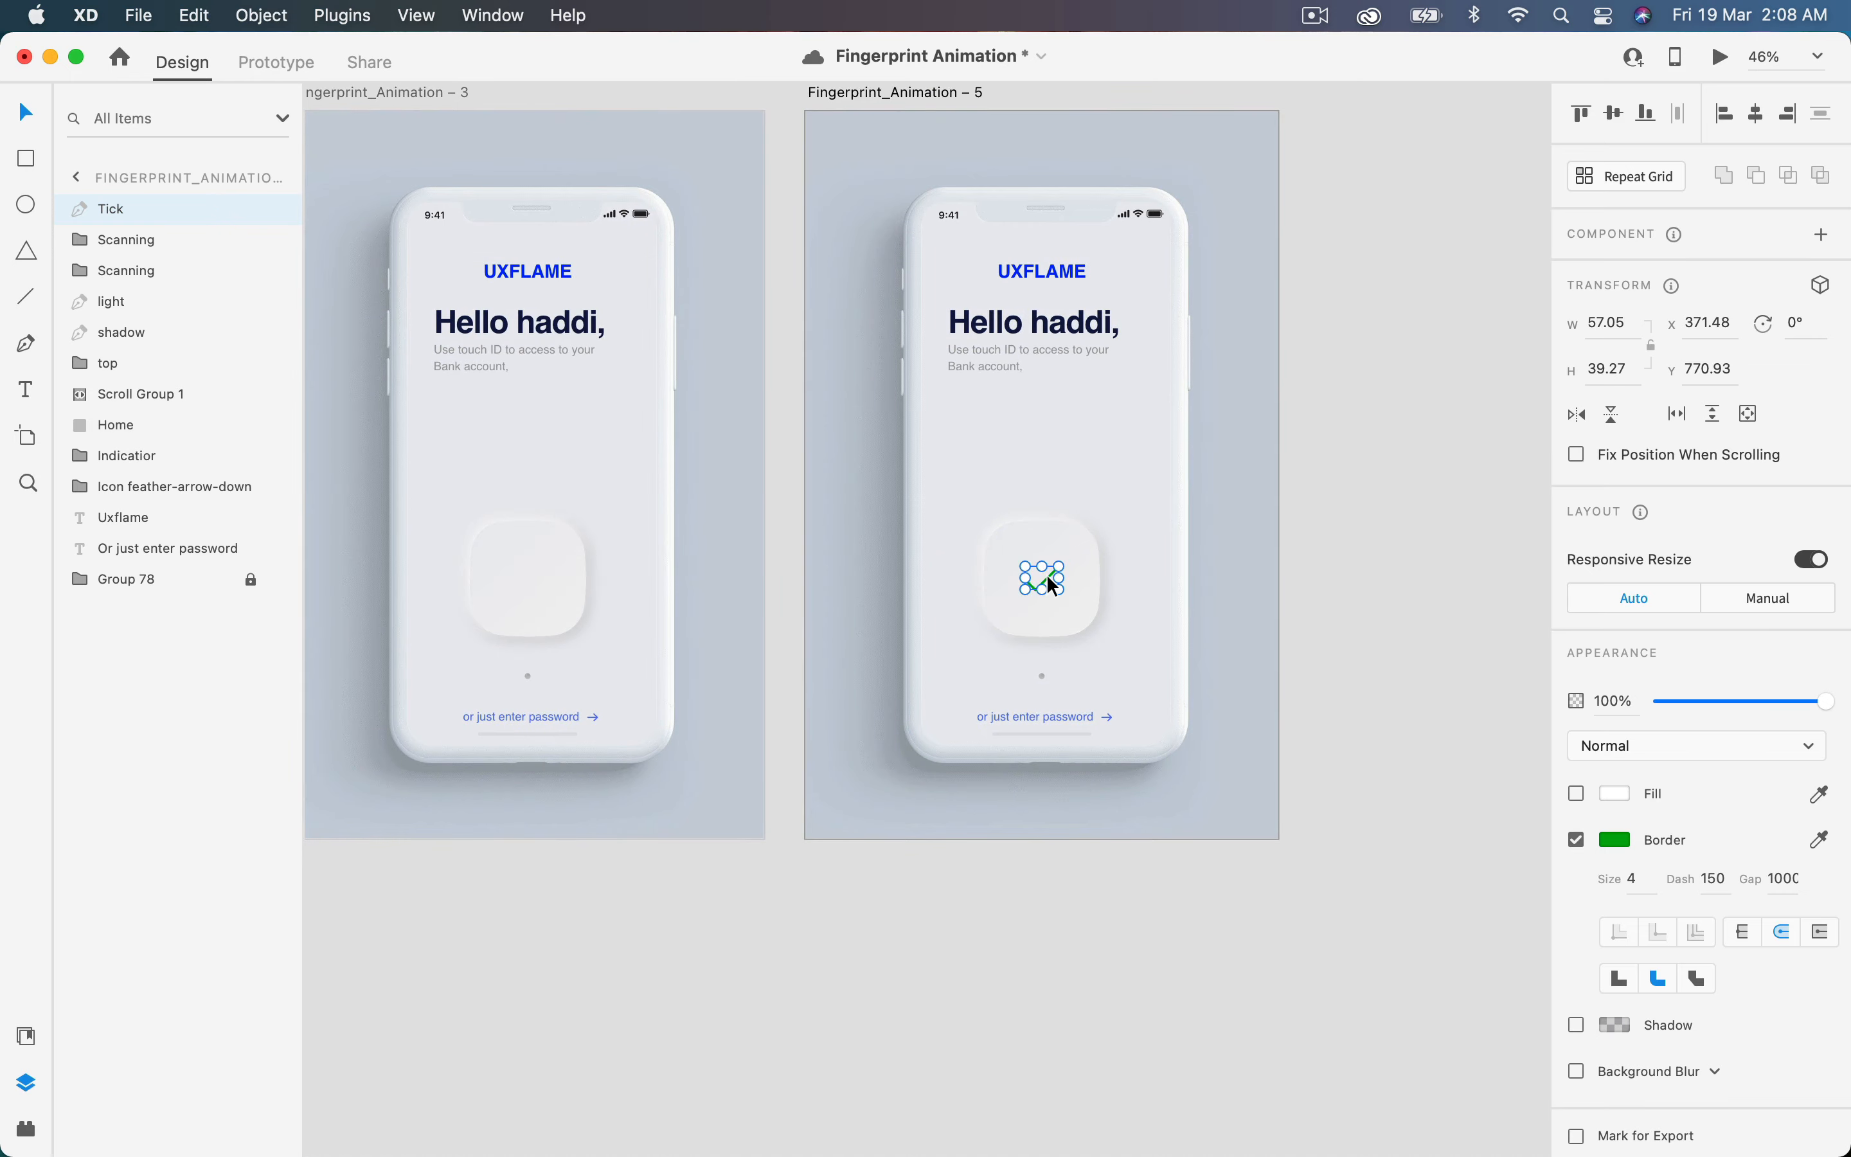
left_click_drag(681, 522, 769, 526)
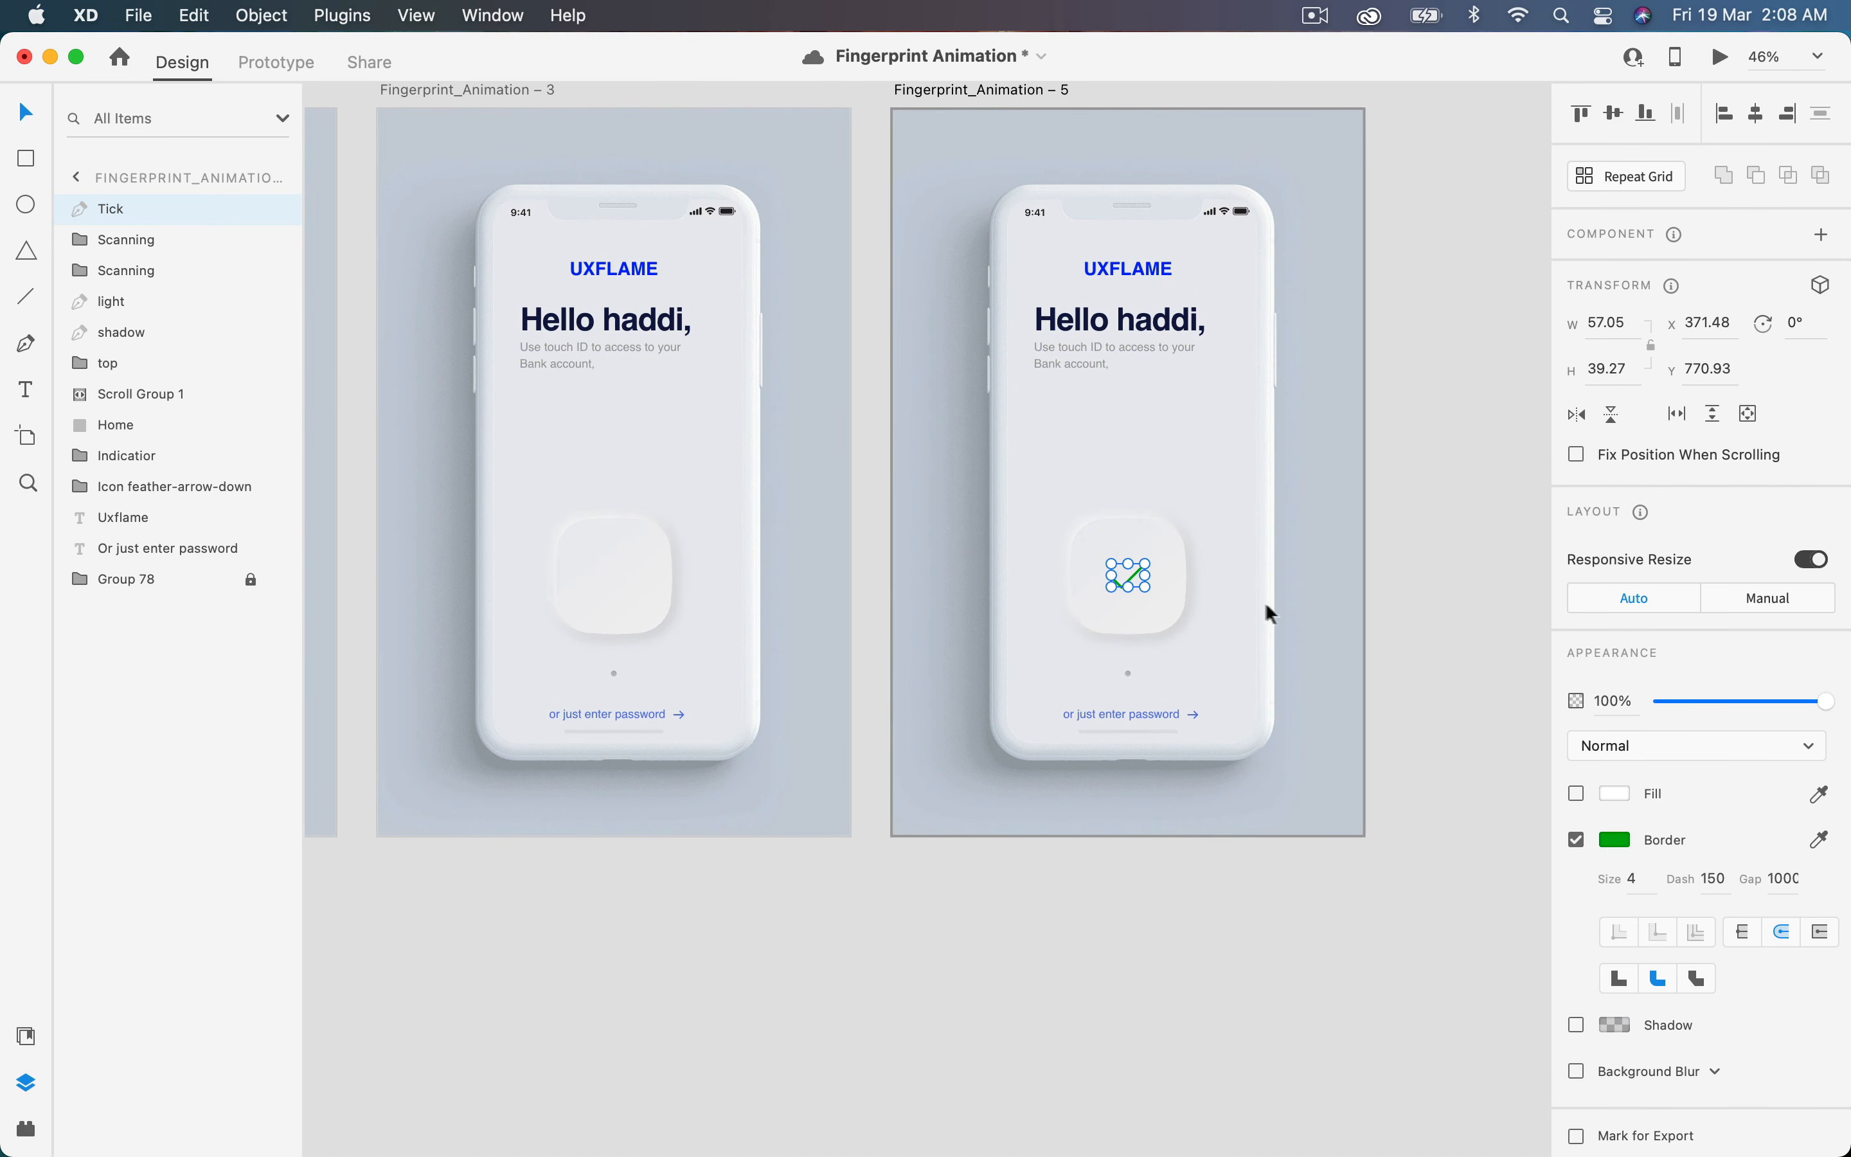
- Set the tick's border dash to 0 and its opacity to 0% on Fingerprint_Animation – 5
left_click(1711, 880)
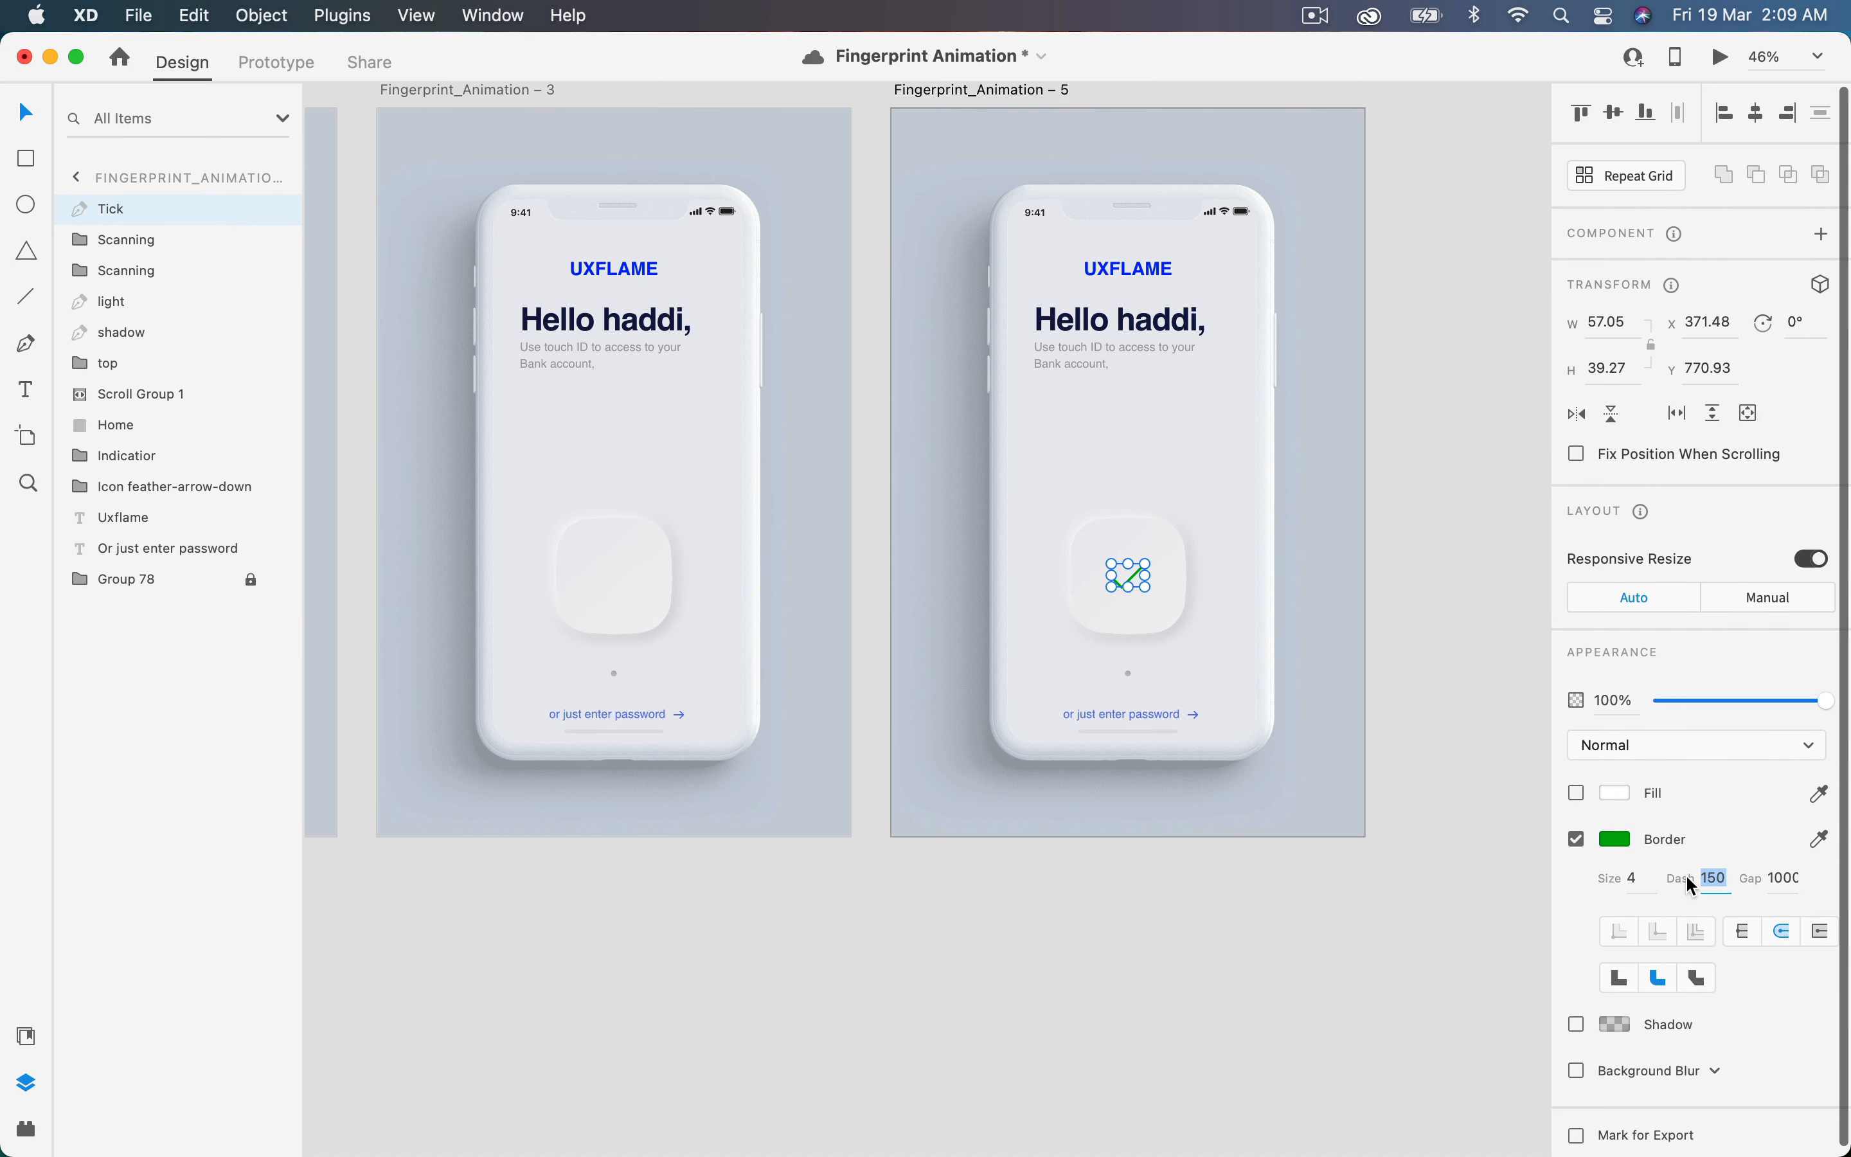
type("0")
key("Tab")
left_click_drag(1828, 701, 1595, 702)
scroll(1438, 703, "right", 5)
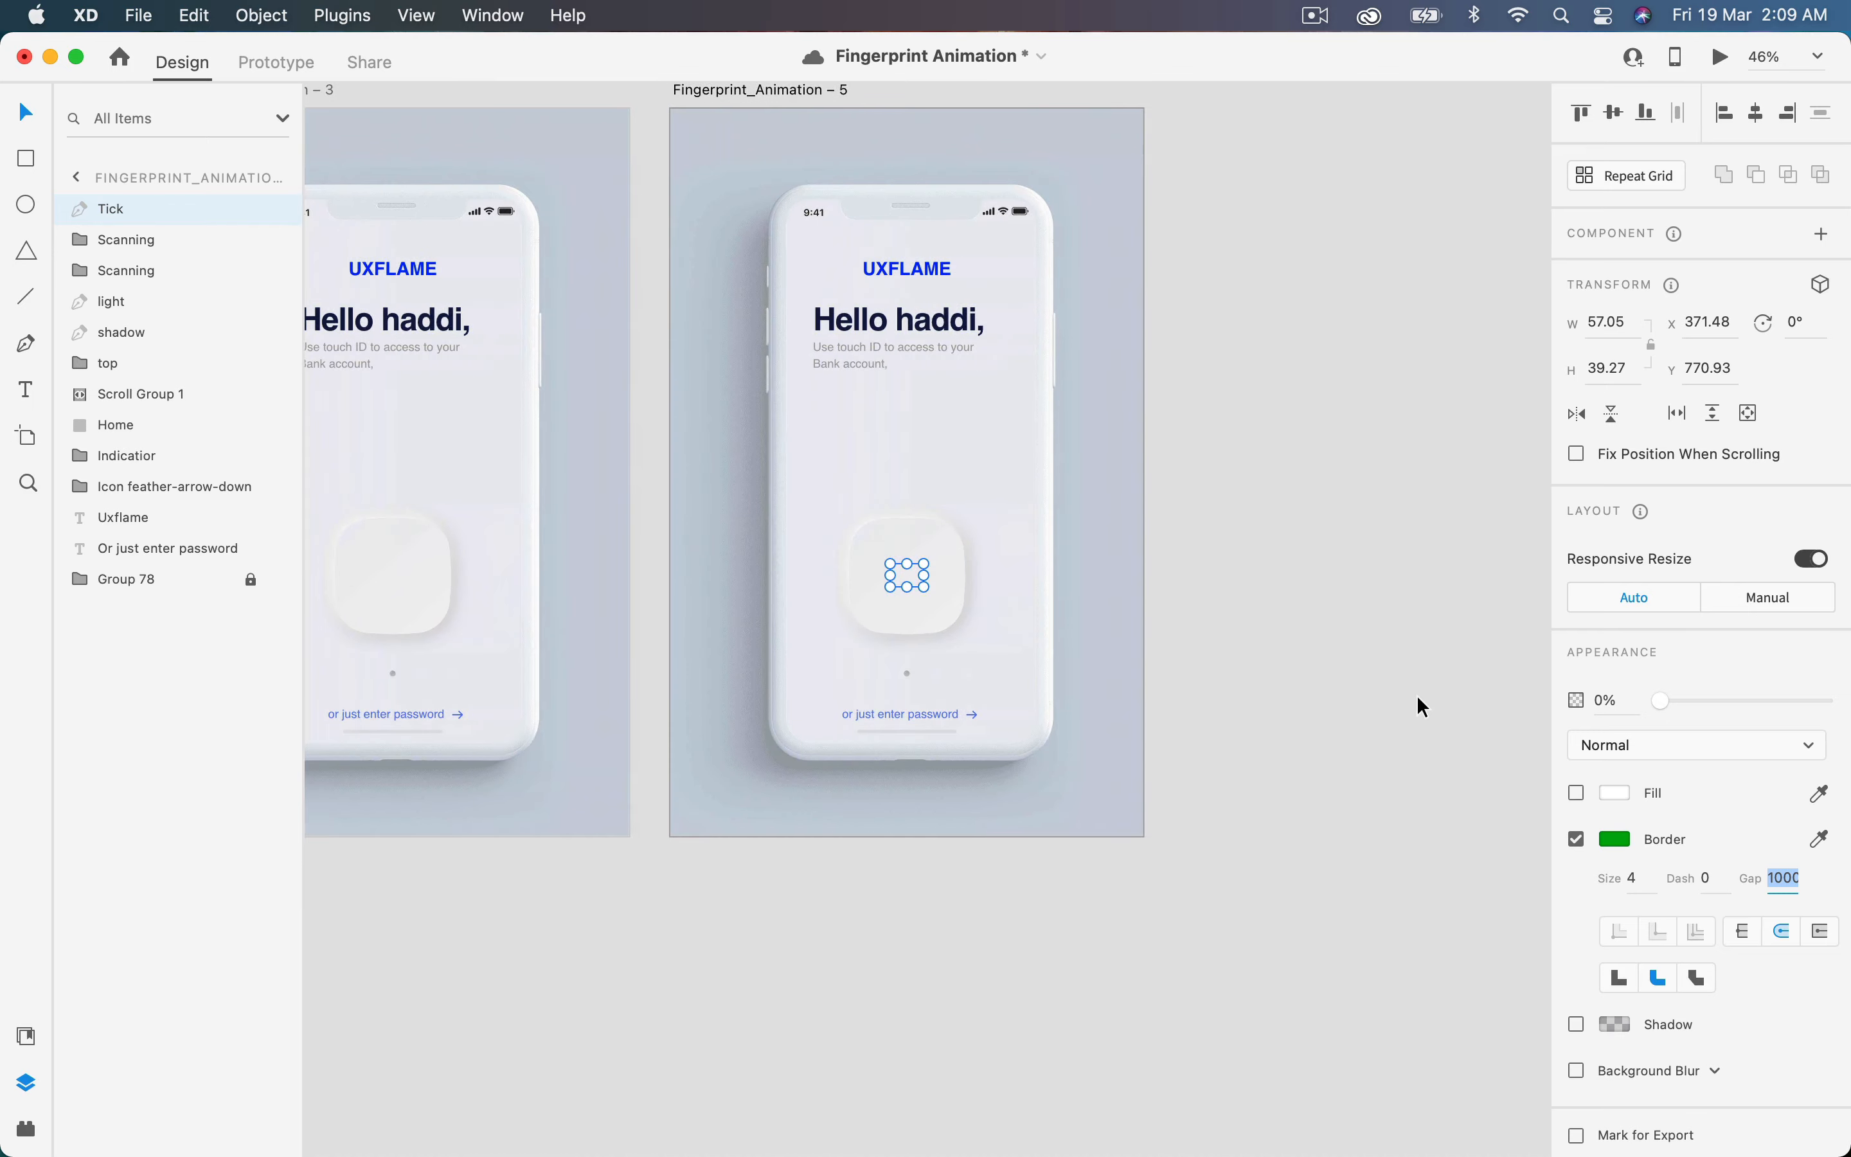
- Duplicate the Fingerprint_Animation – 5 artboard, placing the copy directly after it at X 7900, Y -186
left_click(760, 90)
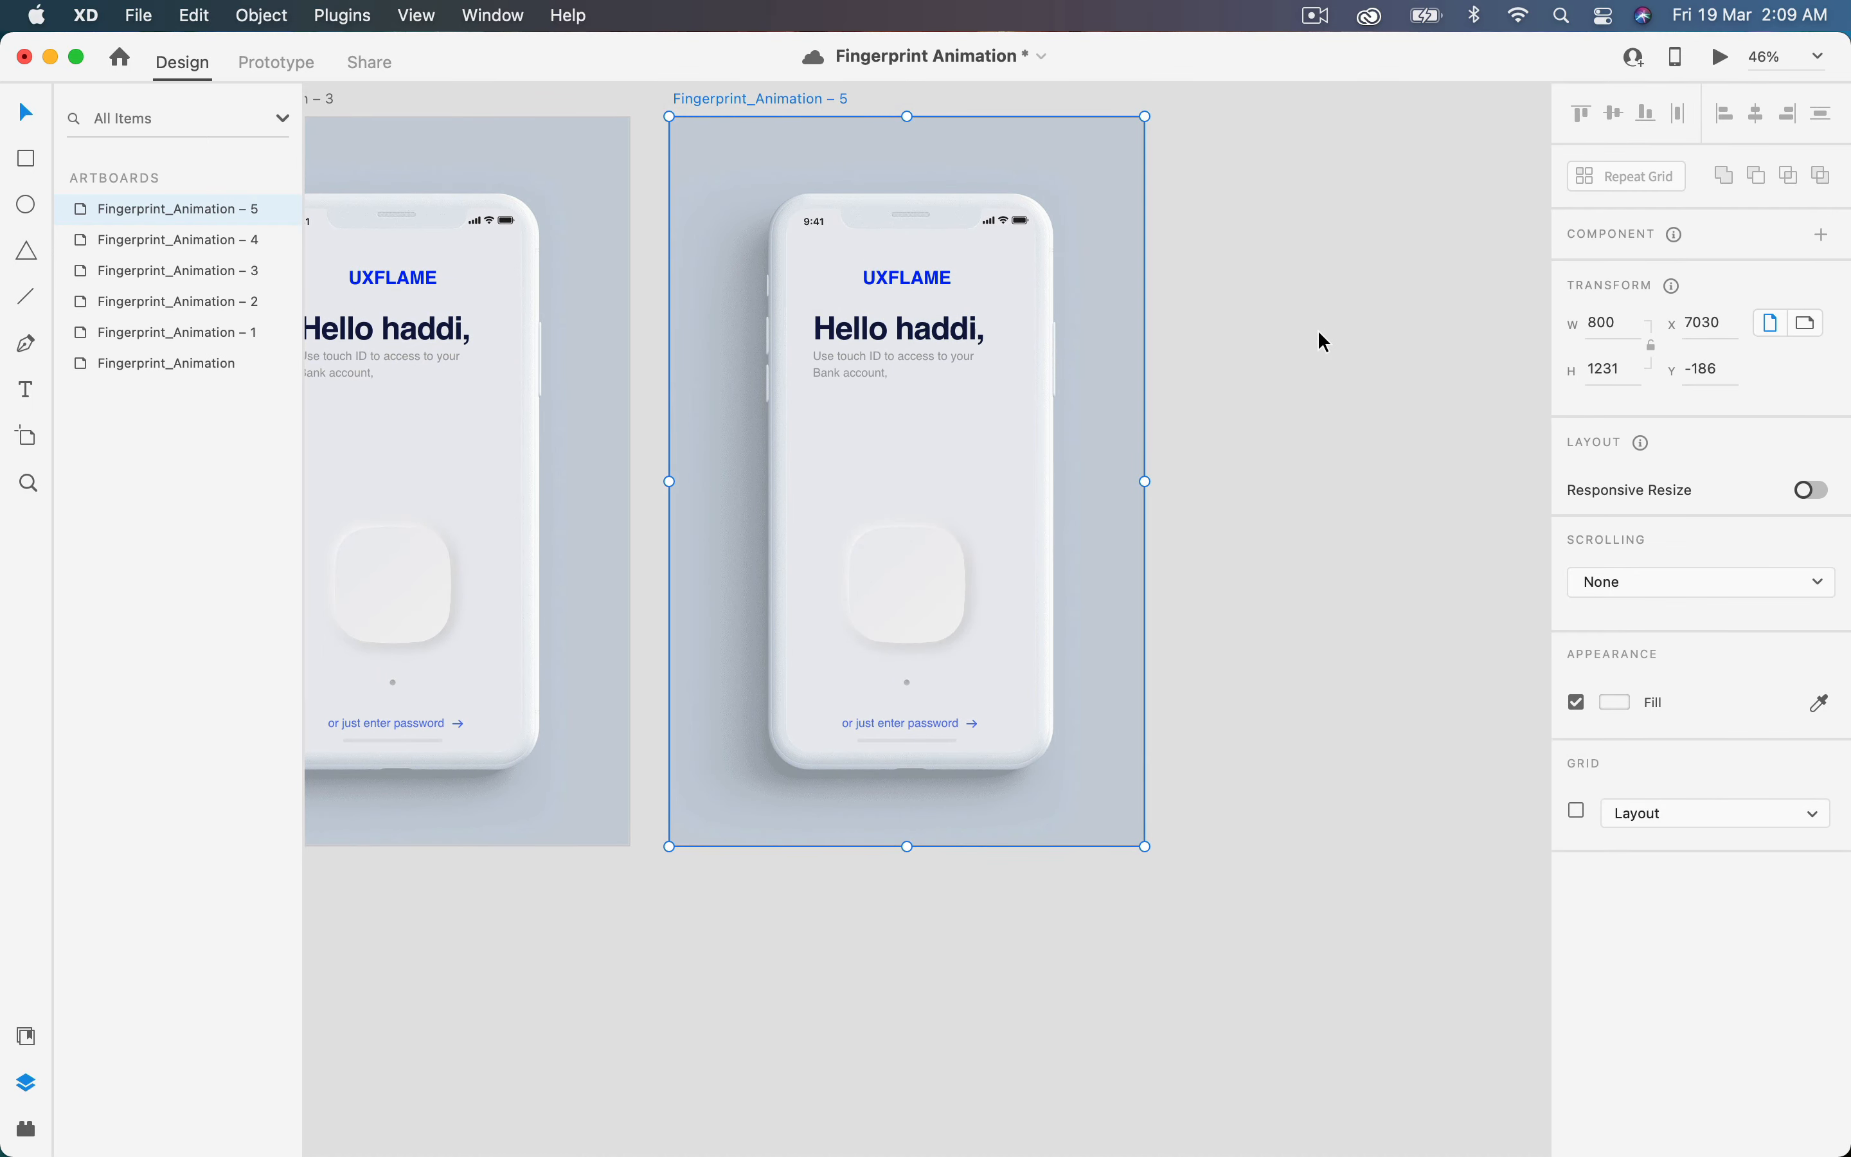
key("super+d")
scroll(1343, 269, "right", 5)
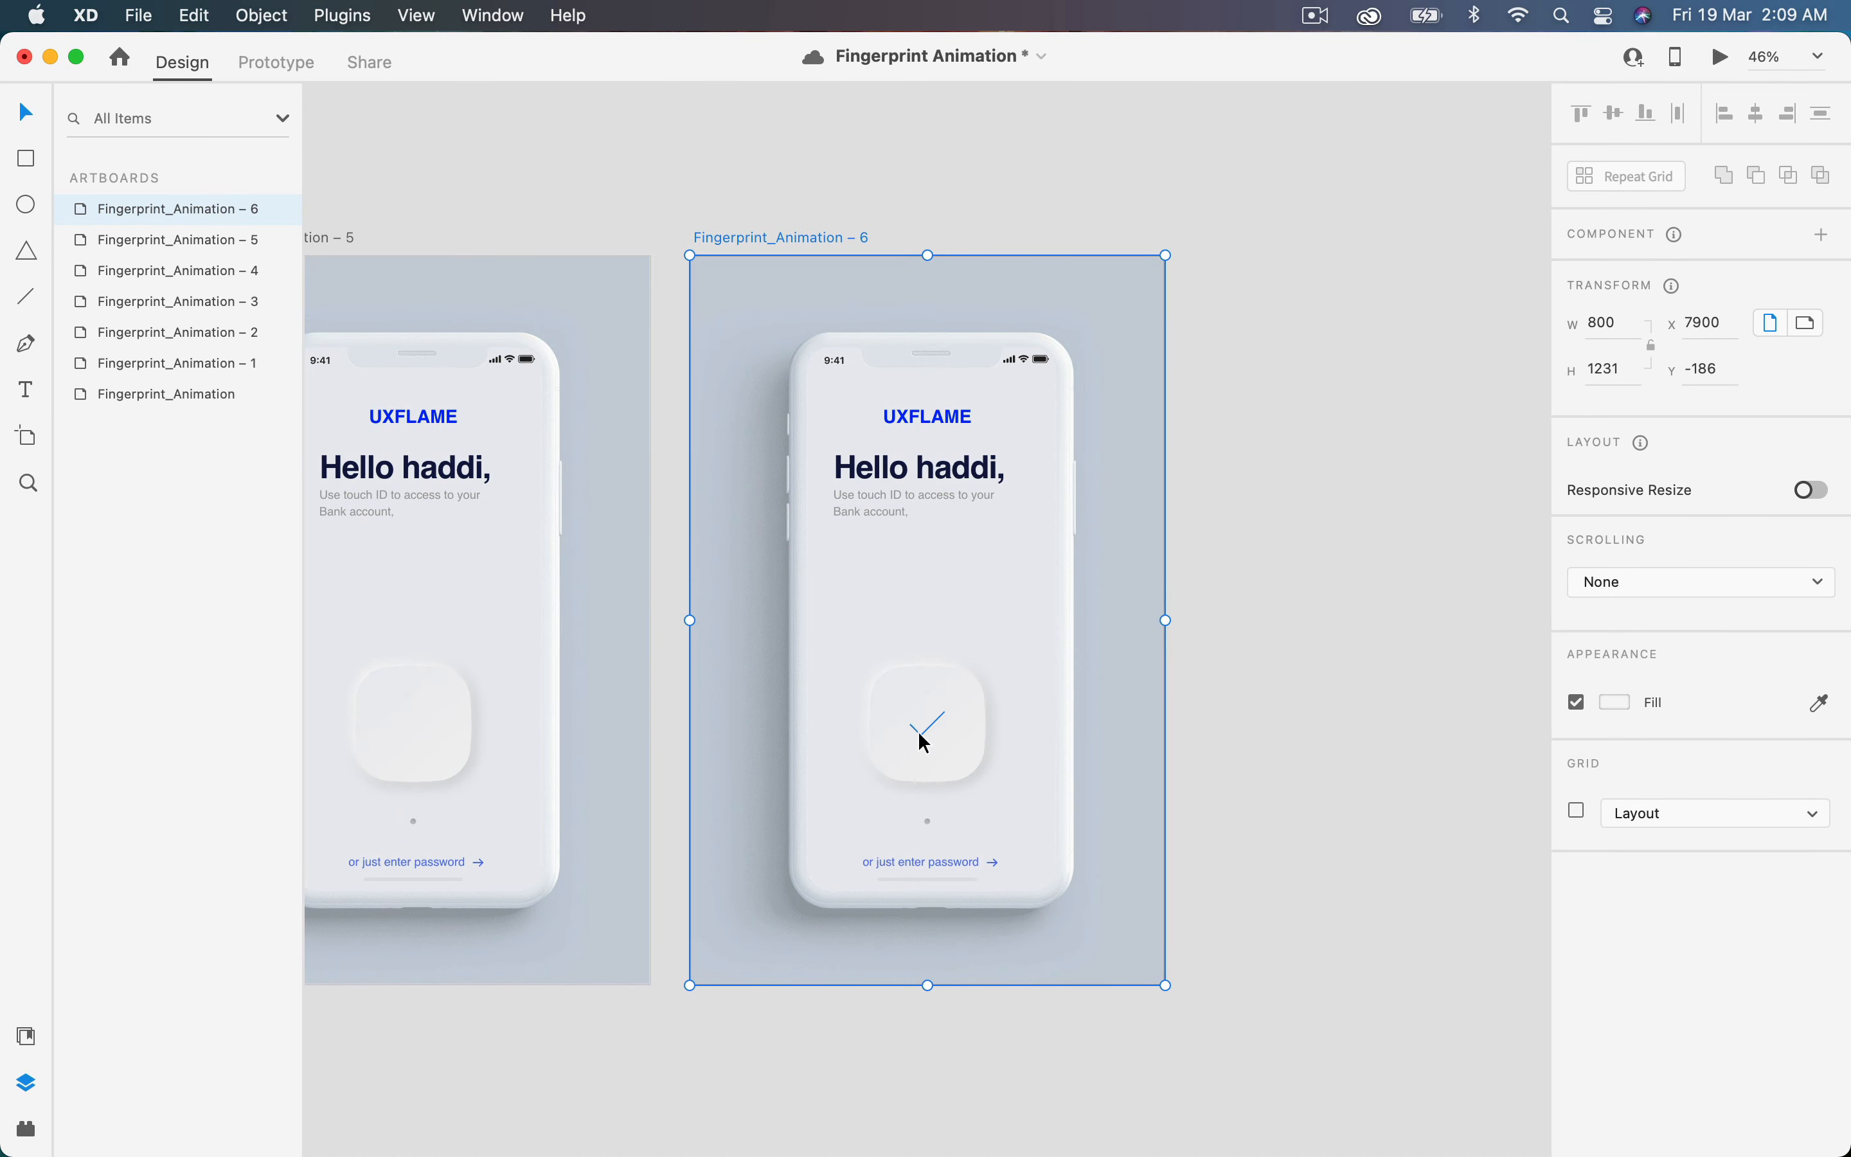
- Set the tick's border dash to 150 and its opacity to 100% on Fingerprint_Animation – 6
left_click(920, 734)
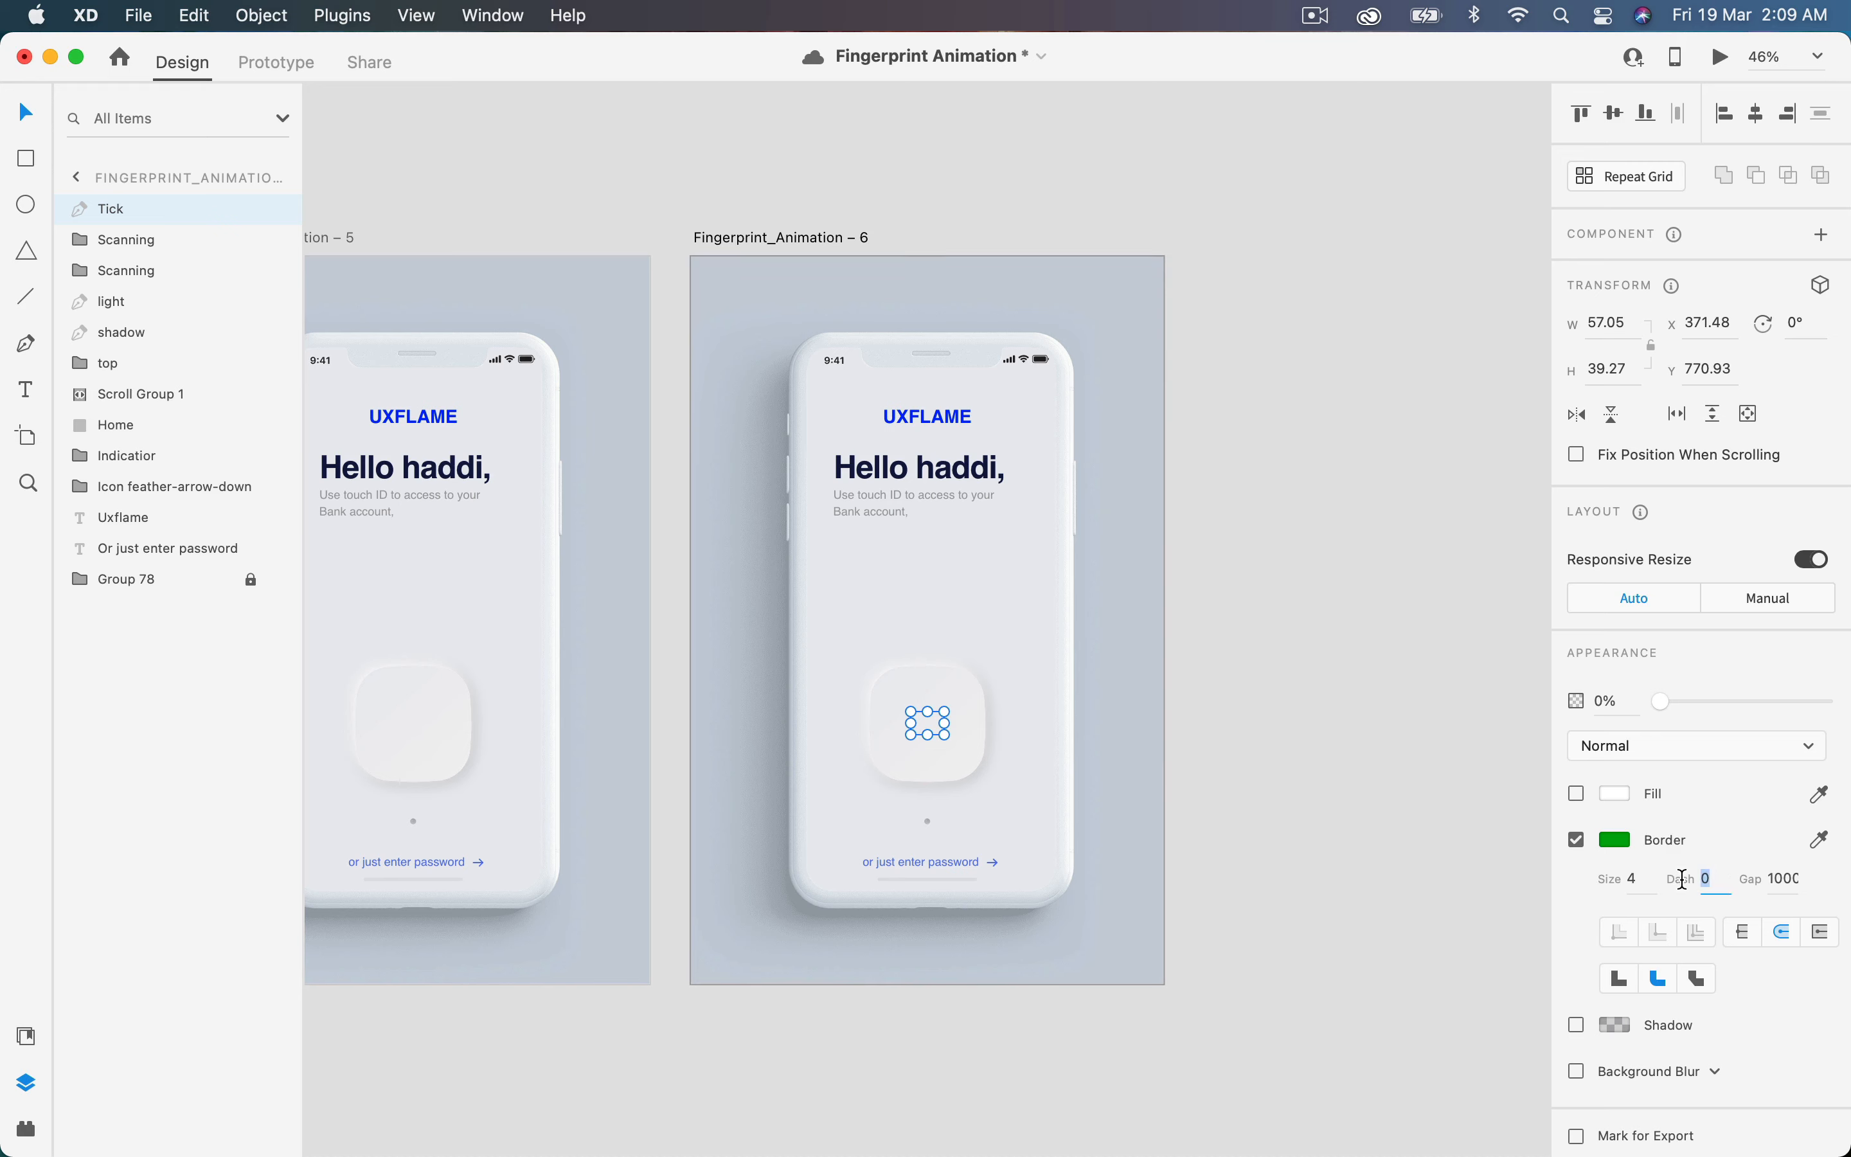
type("150")
key("Tab")
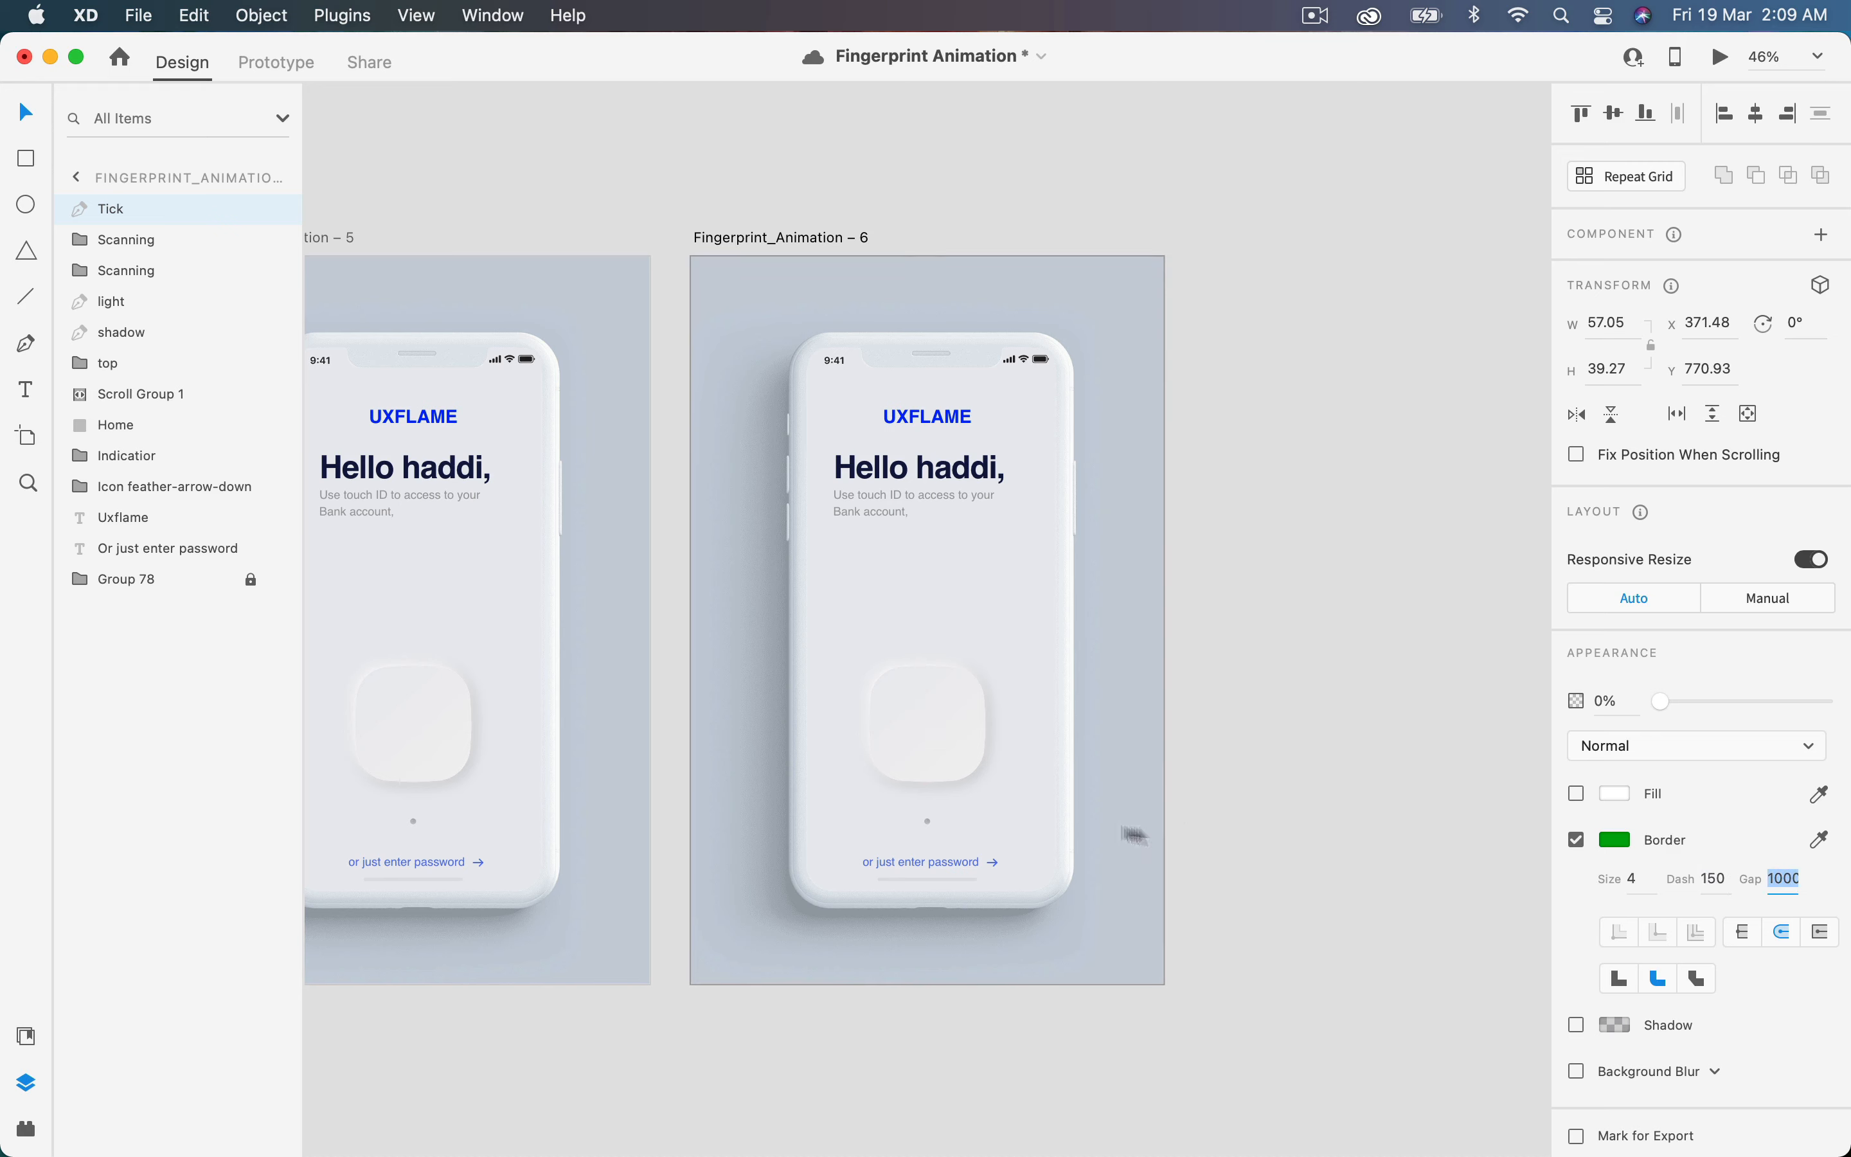
left_click_drag(1664, 703, 1833, 703)
- Expand the Indicatior group below the button on Fingerprint_Animation – 6 and select its Green ellipse
left_click(927, 821)
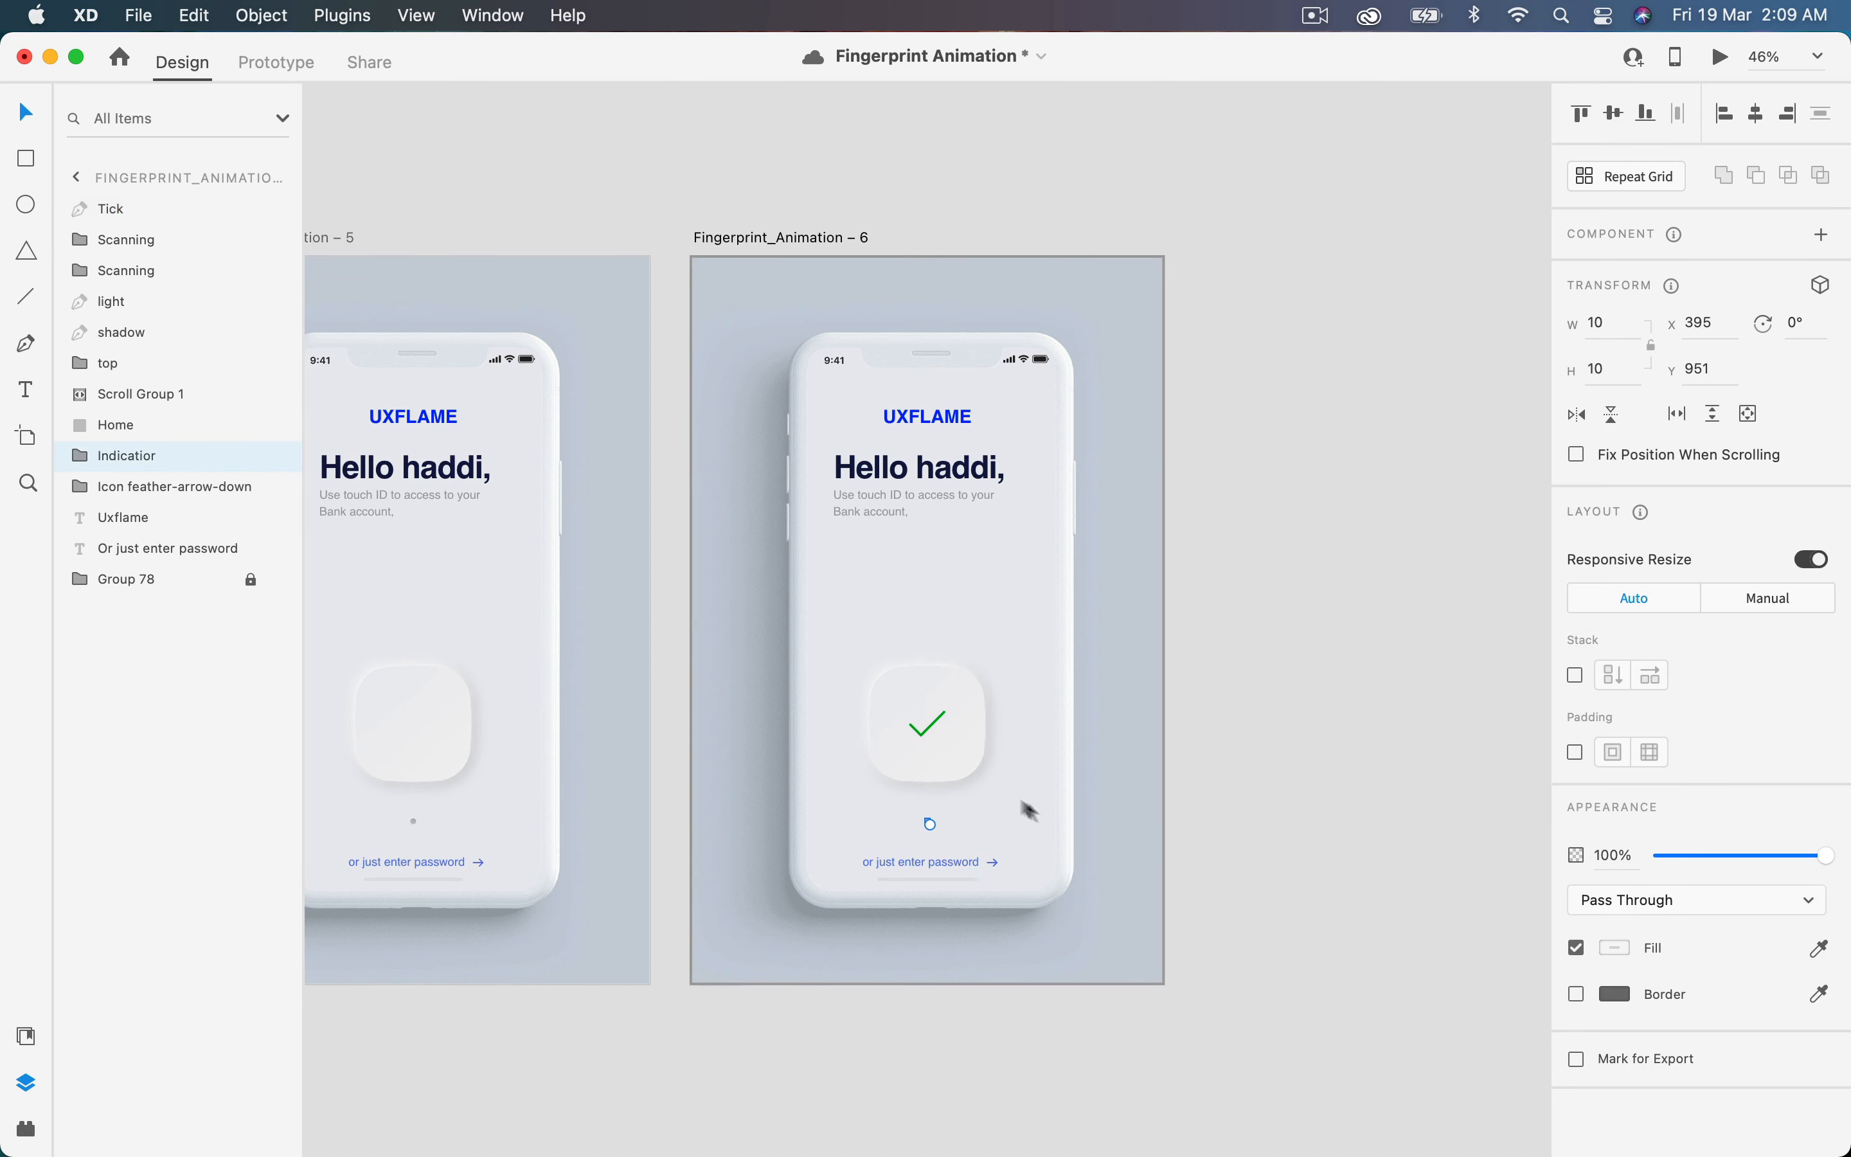
left_click(81, 458)
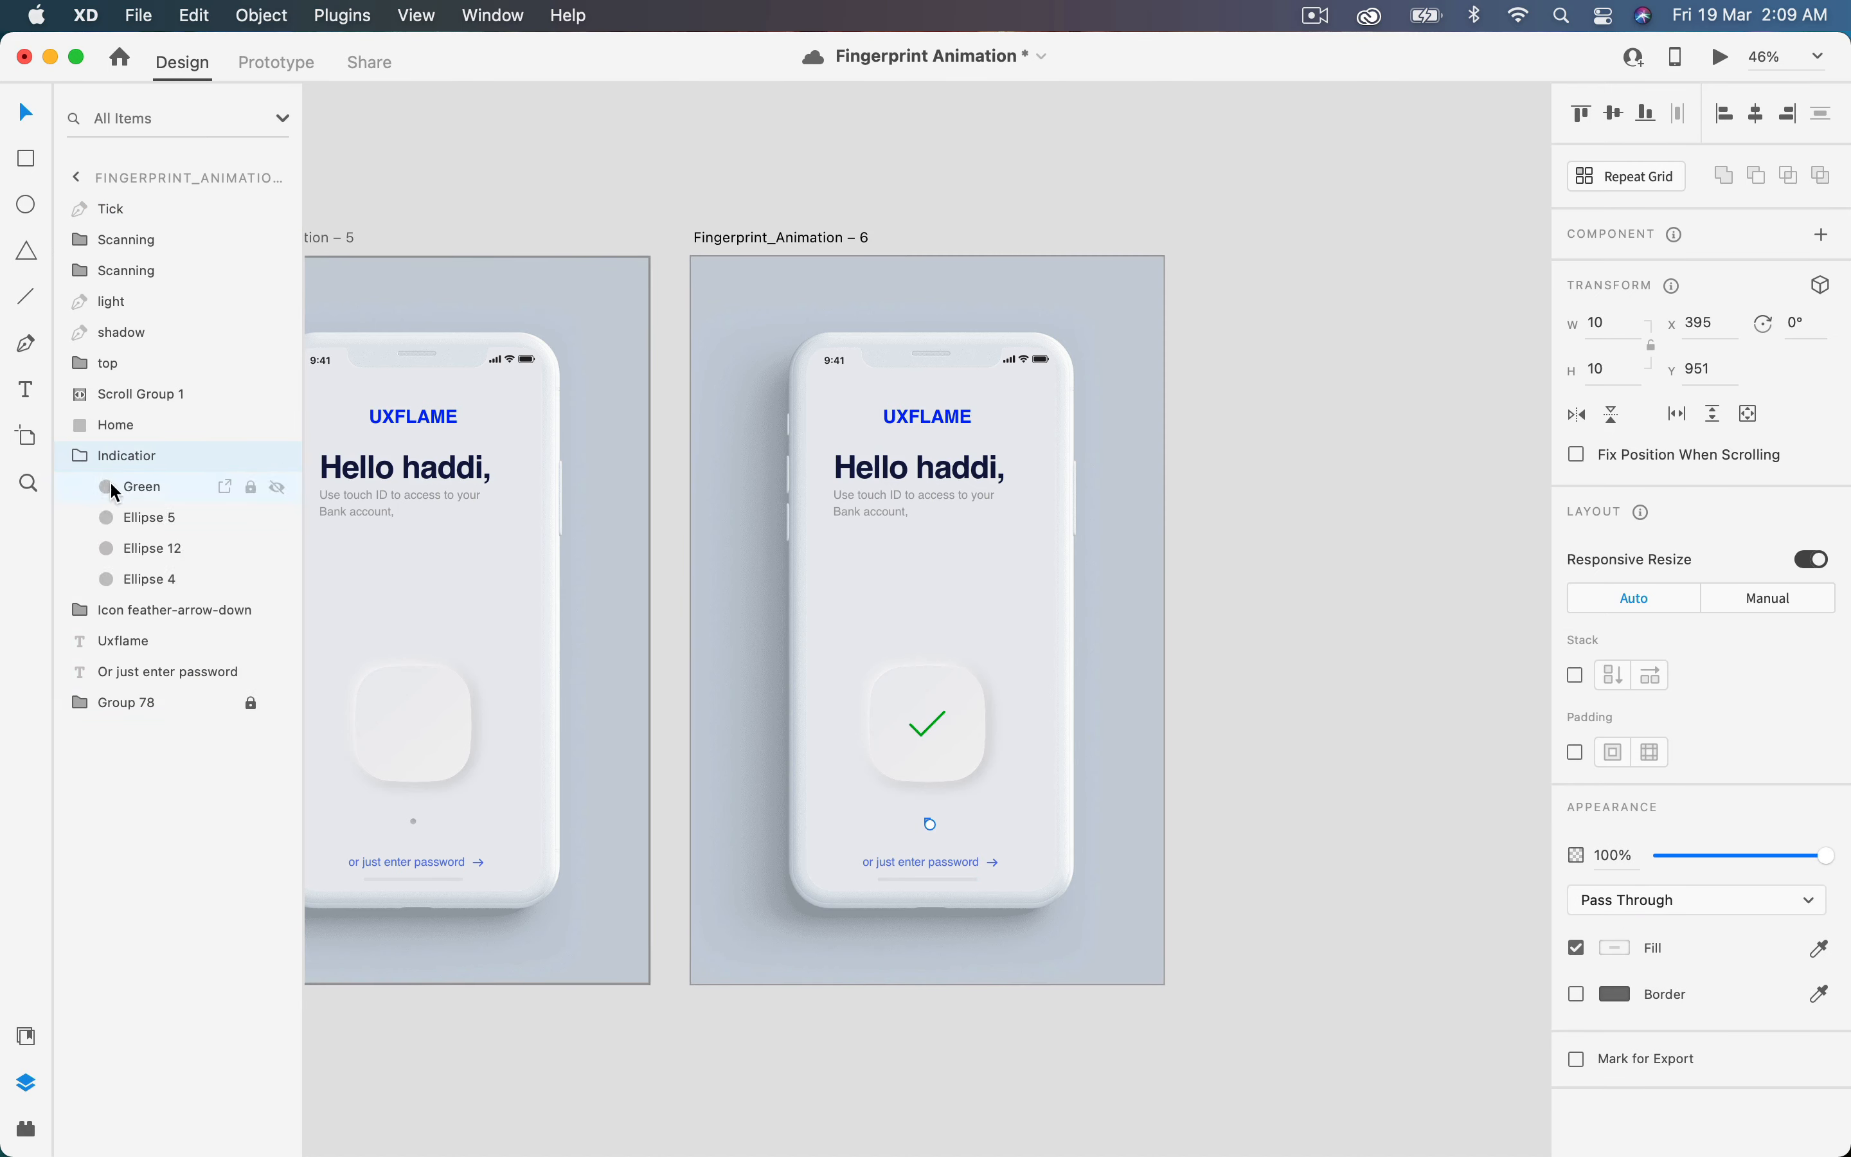
left_click(123, 493)
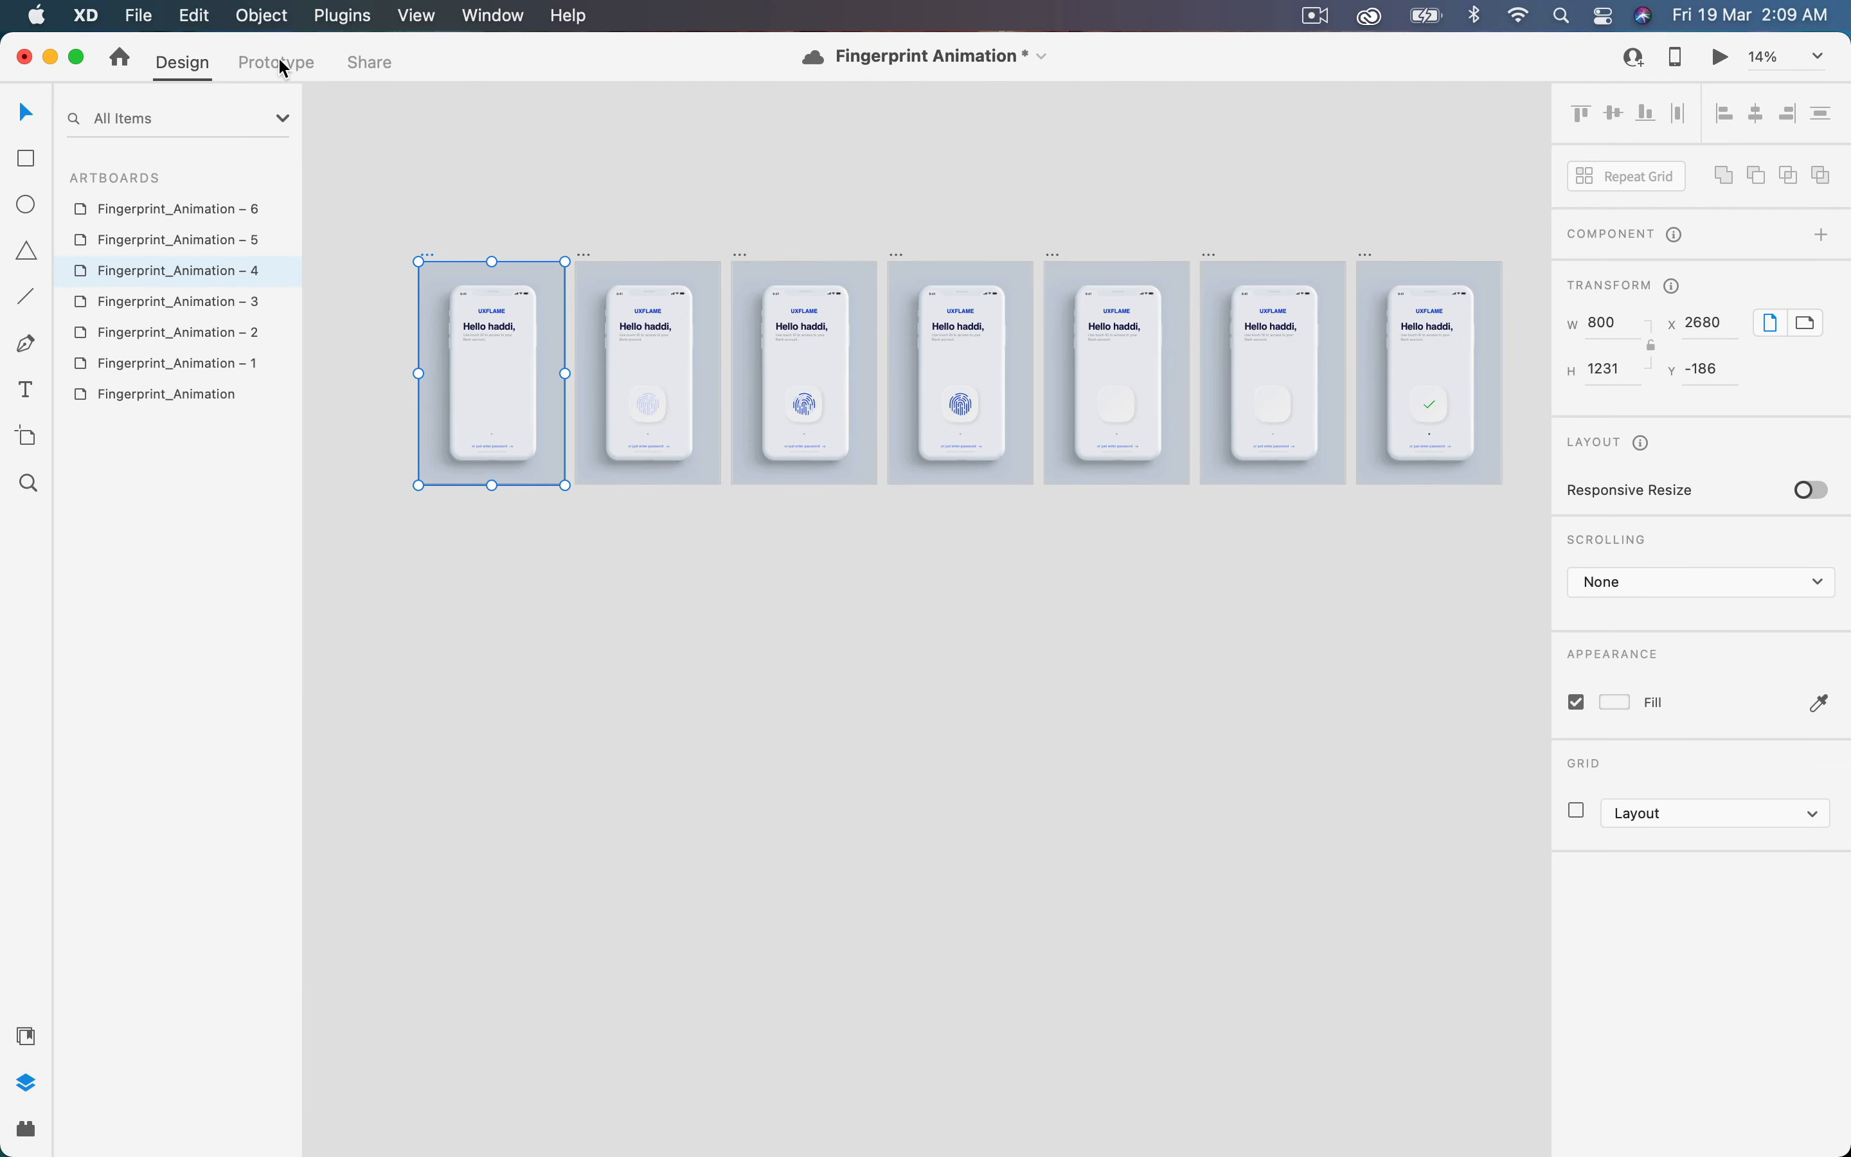
- Switch to Prototype mode and select the Fingerprint_Animation – 3 artboard for linking
left_click(277, 63)
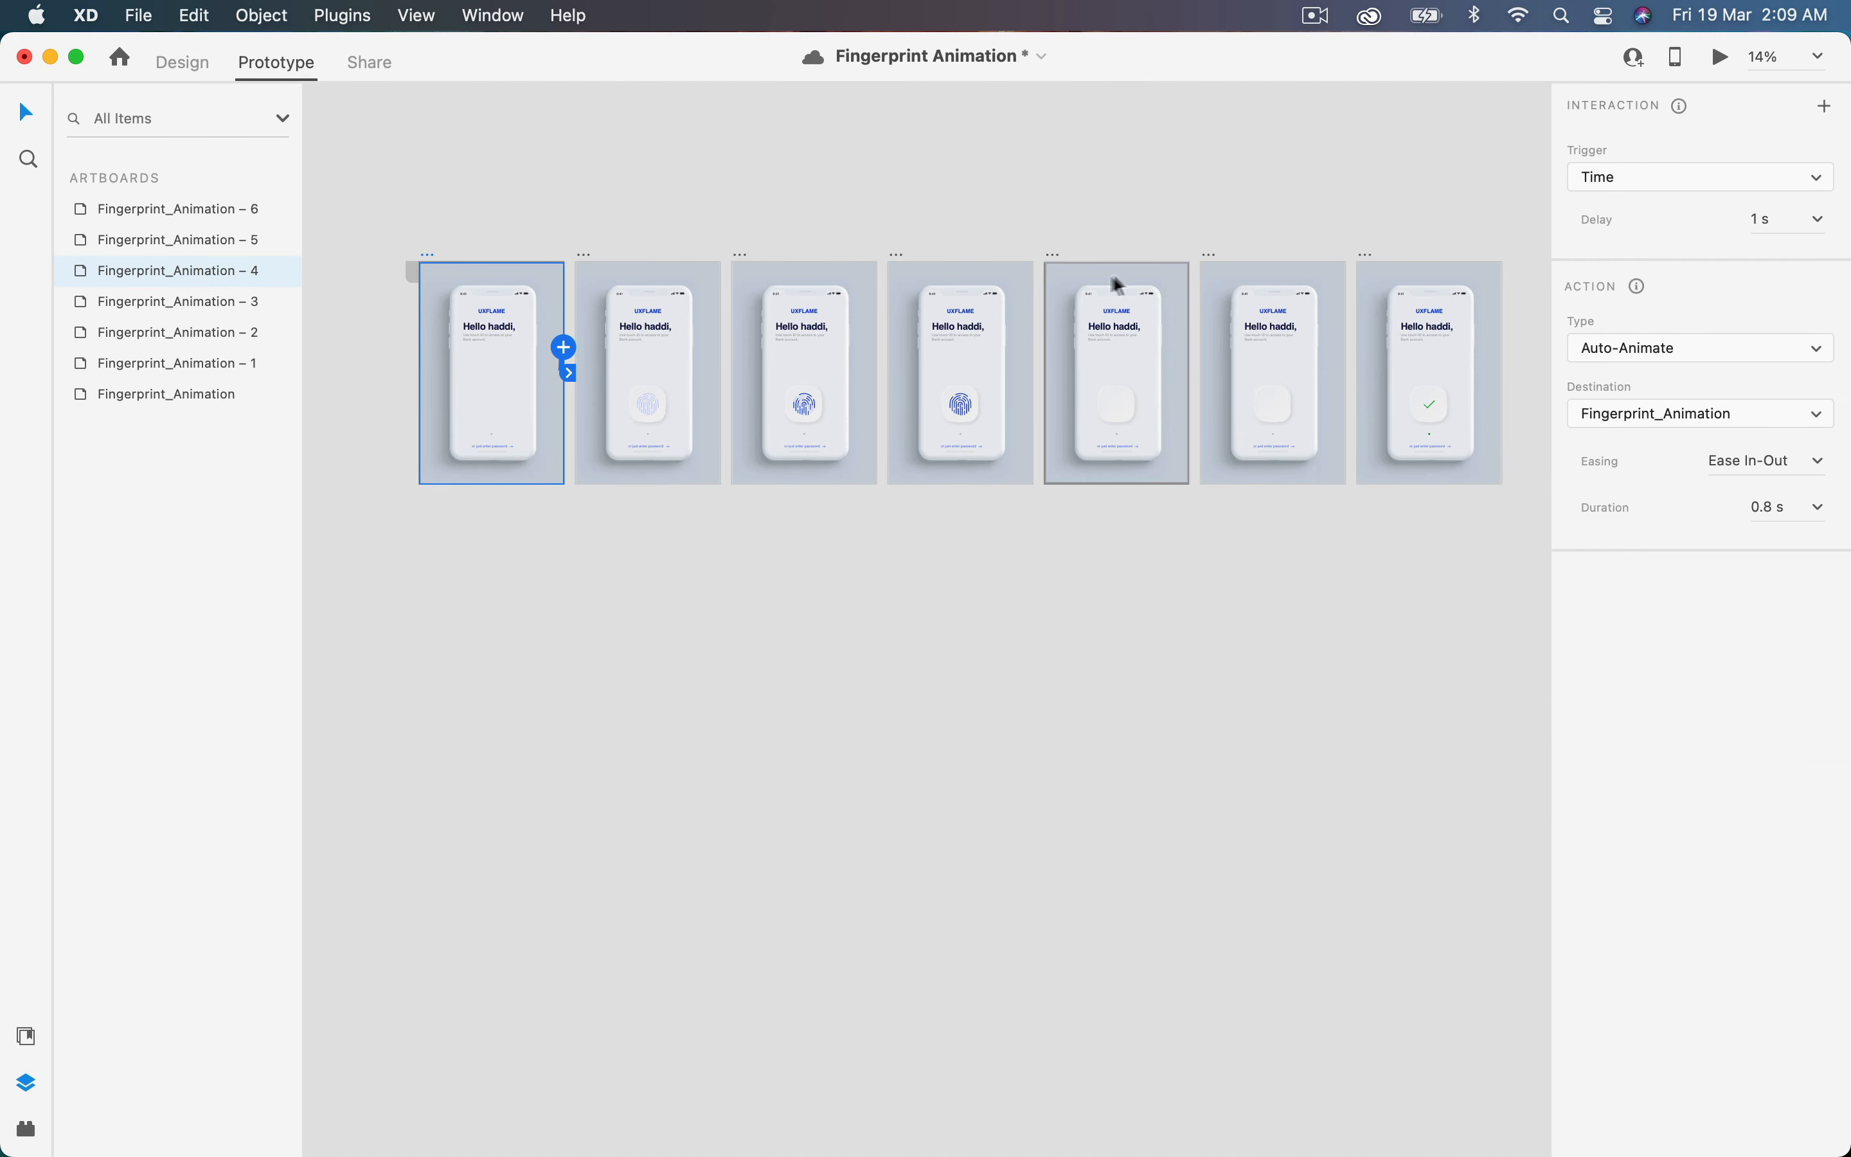
left_click(1211, 260)
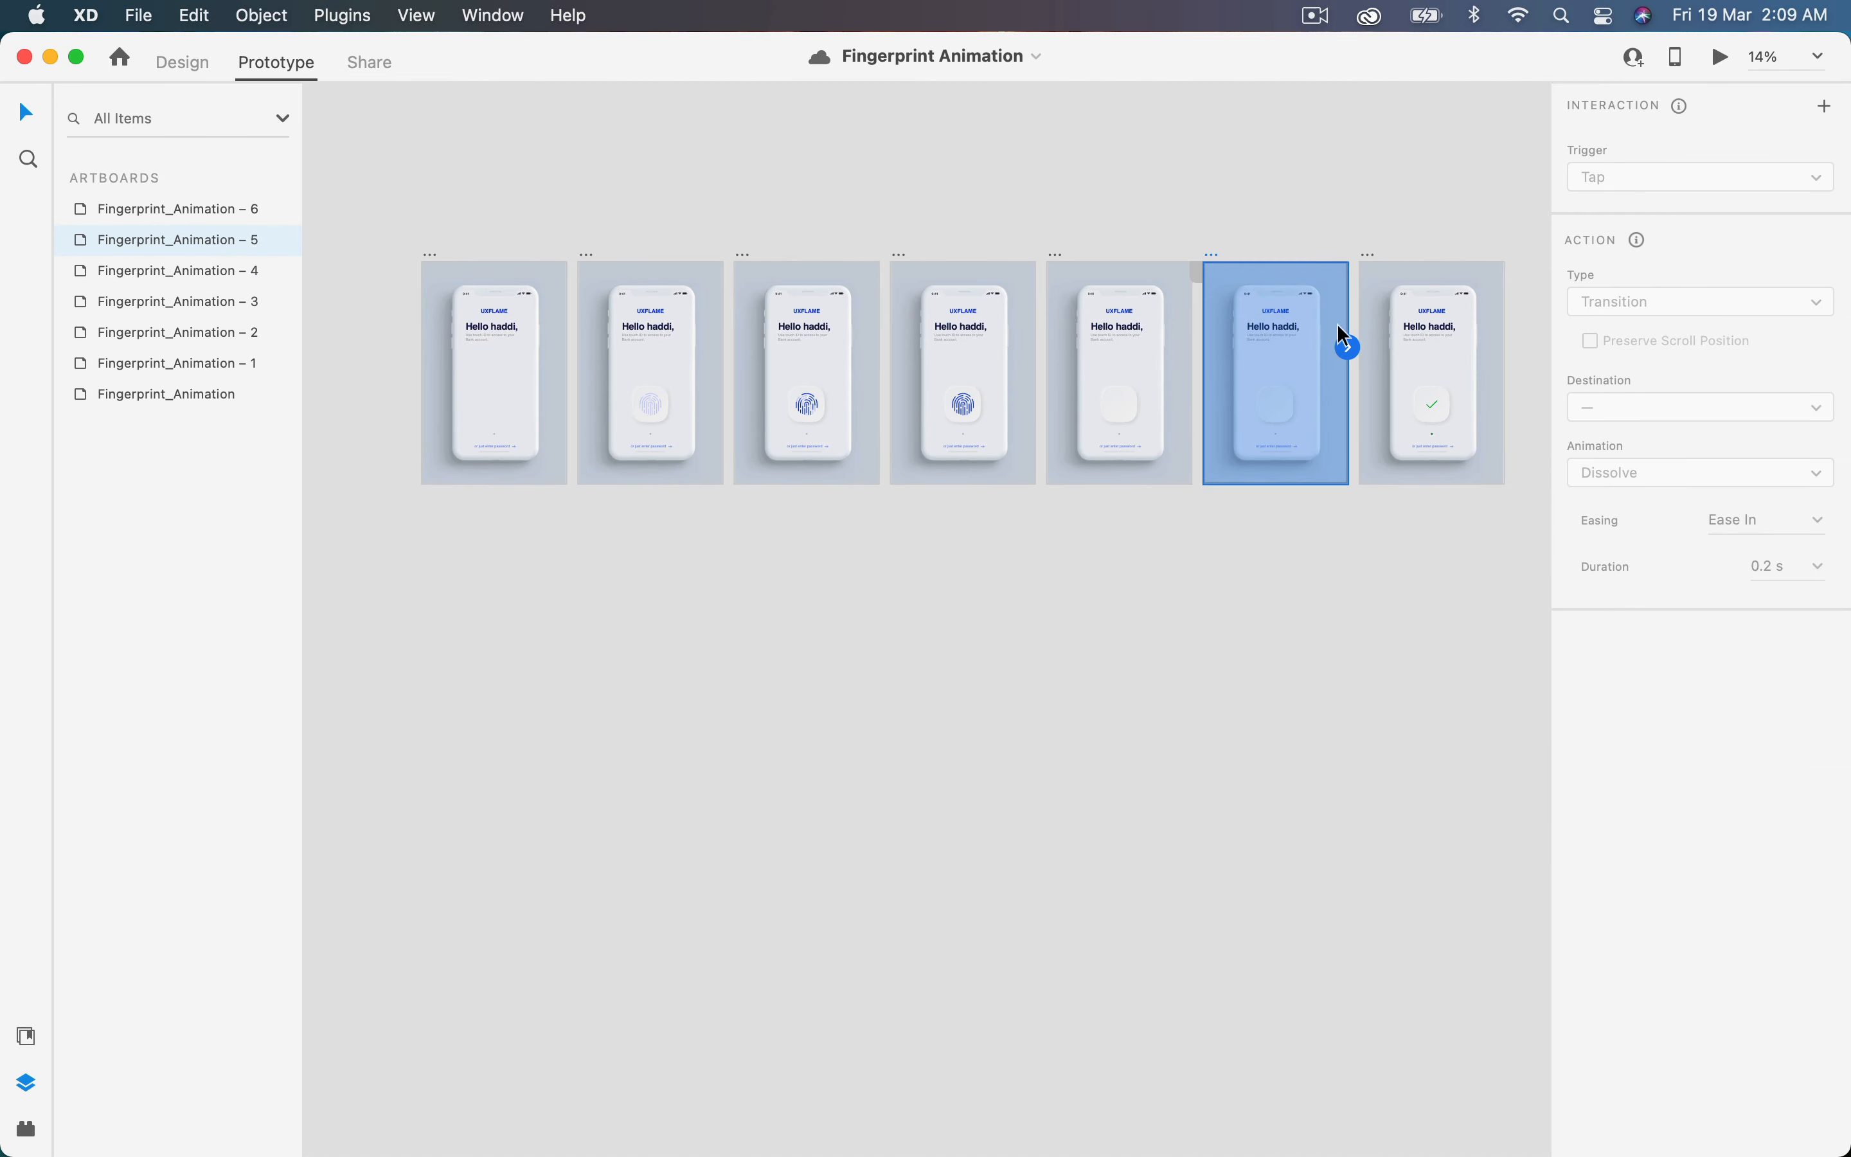
scroll(1337, 325, "right", 3)
left_click(943, 254)
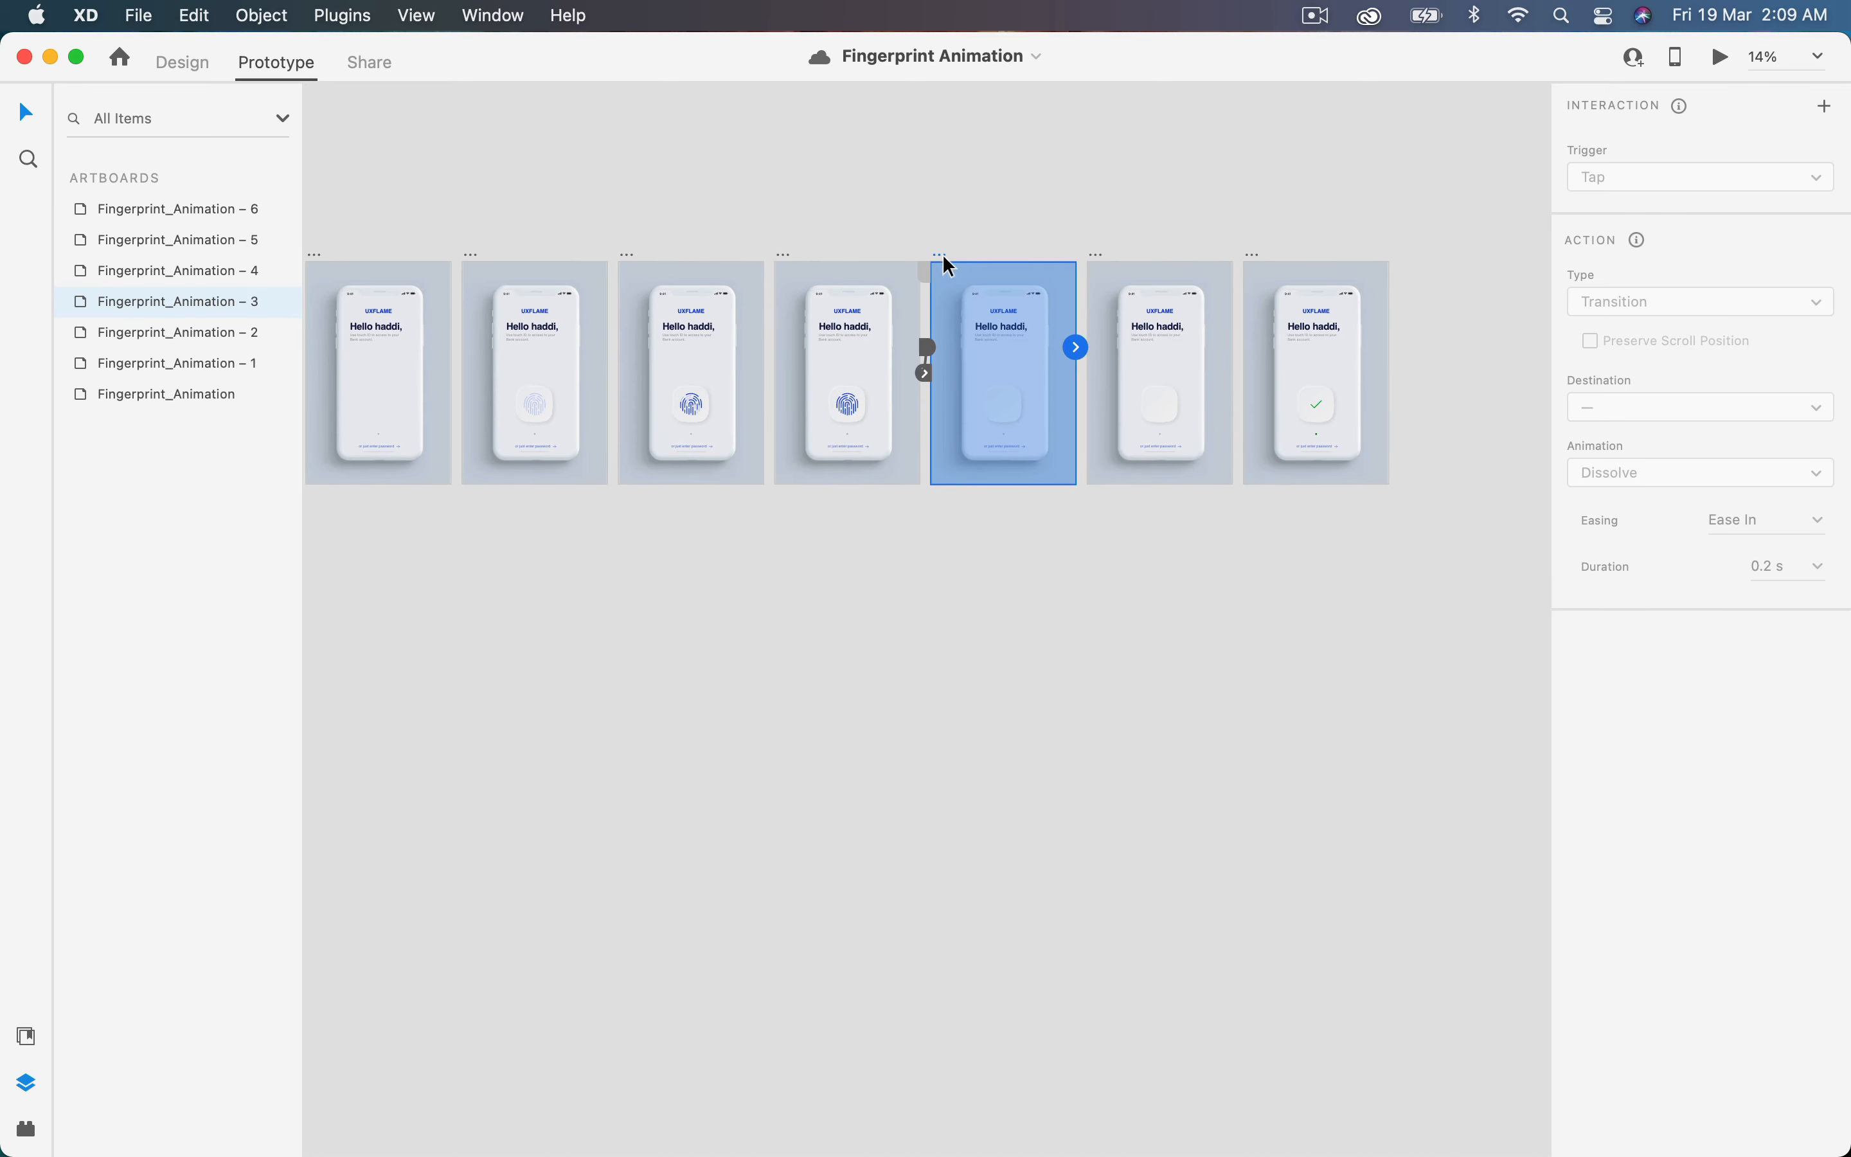